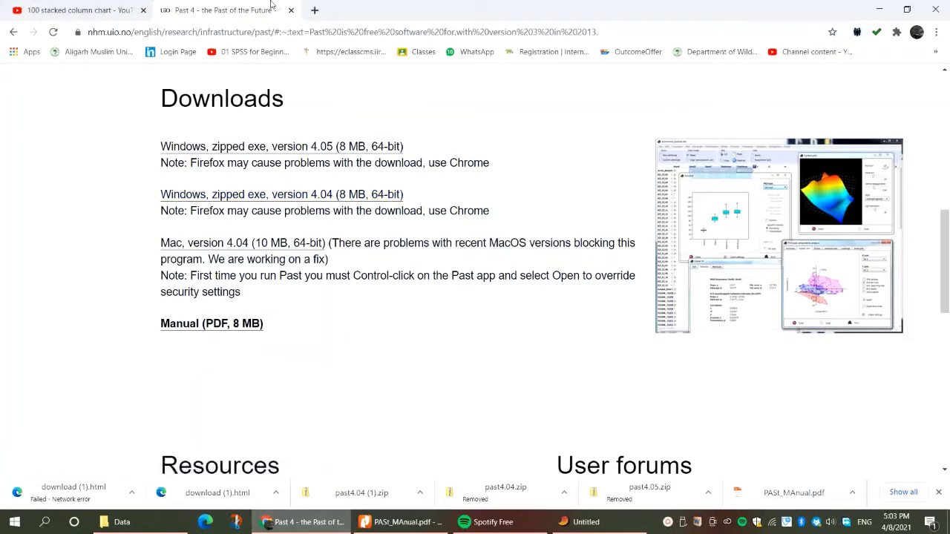
Minimize the browser, launch Past4.04 from the desktop and maximize its empty spreadsheet window.
{"action": "left_click", "coordinate": [879, 9]}
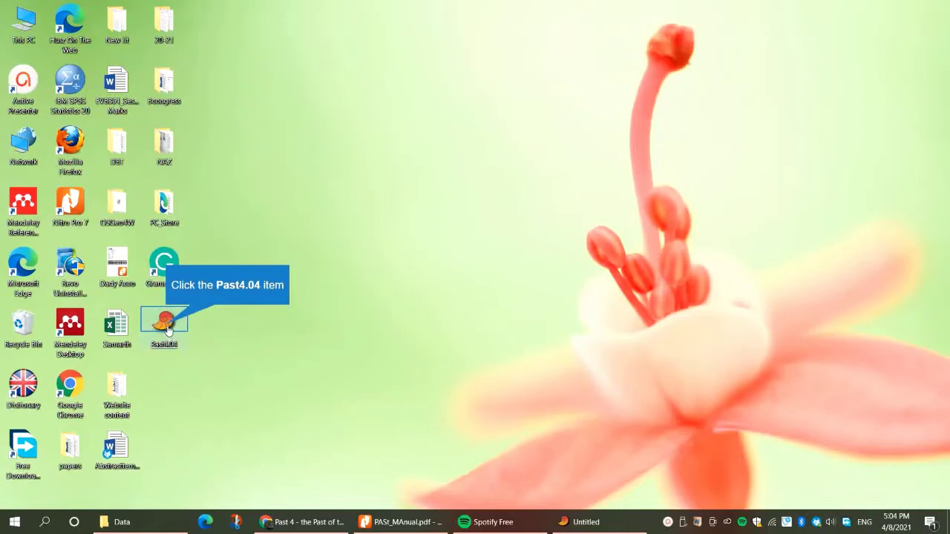
{"action": "double_click", "coordinate": [165, 324]}
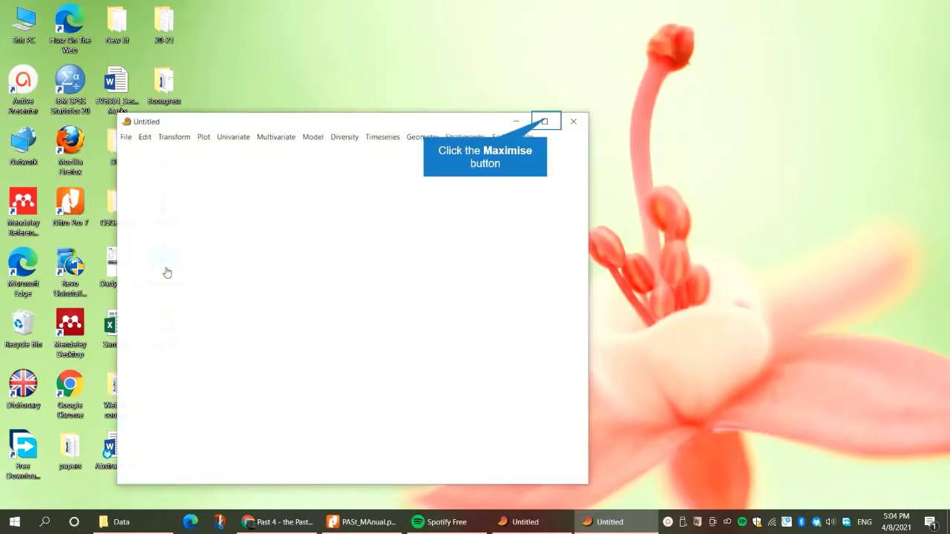
{"action": "left_click", "coordinate": [548, 121]}
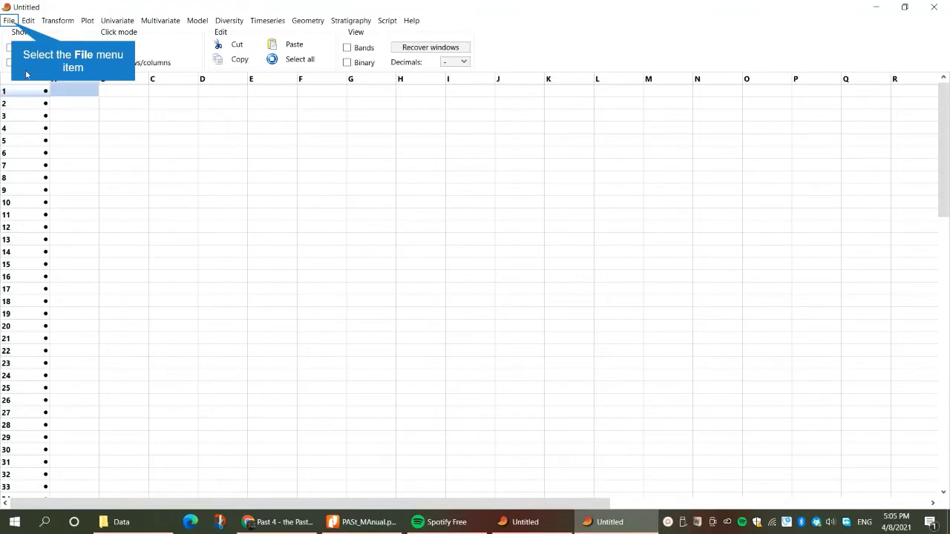
Check the files of type offered for opening data from the Data folder, and cancel without opening a file.
{"action": "left_click", "coordinate": [10, 24]}
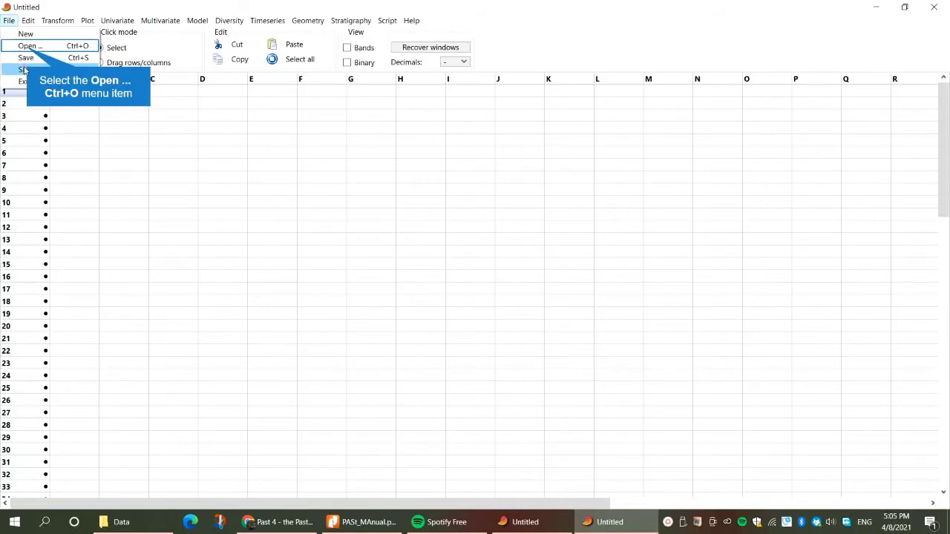
{"action": "left_click", "coordinate": [29, 46]}
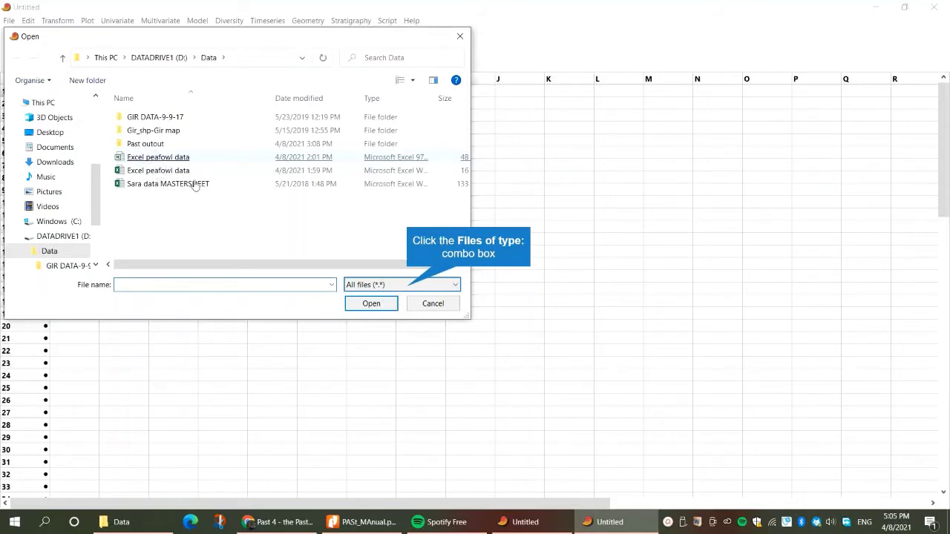
{"action": "left_click", "coordinate": [408, 290]}
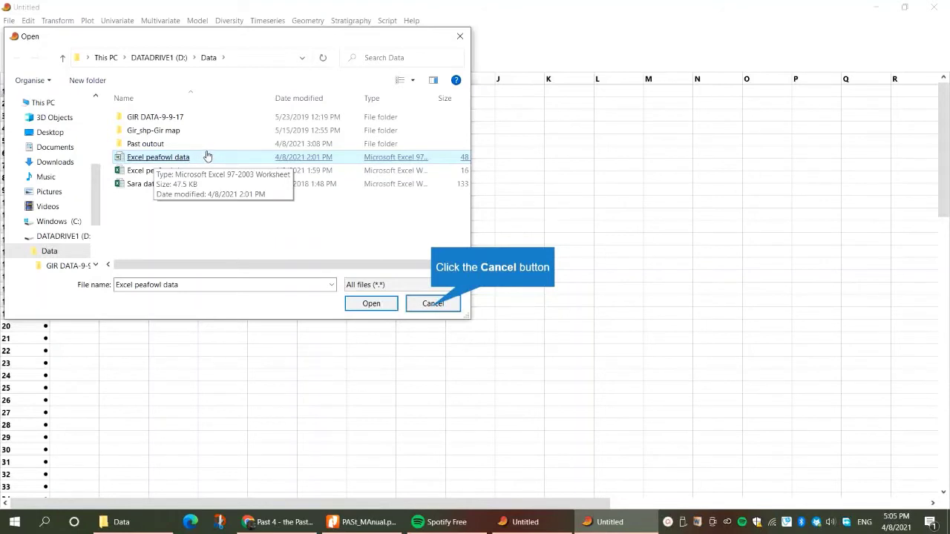
{"action": "left_click", "coordinate": [433, 304]}
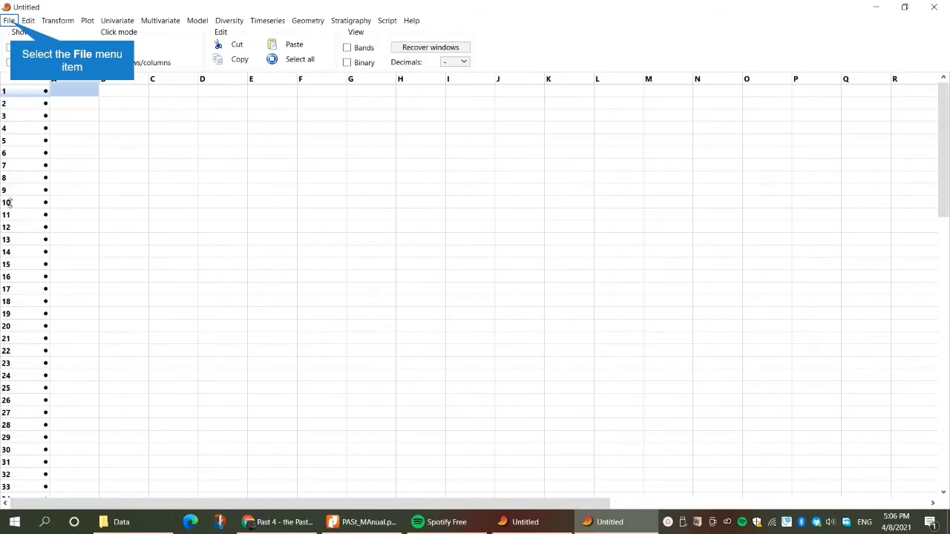
Bring up the Open file dialog in Past, and view the Excel 97-2003 version of Excel peafowl data from the Data folder in Excel.
{"action": "left_click", "coordinate": [24, 20]}
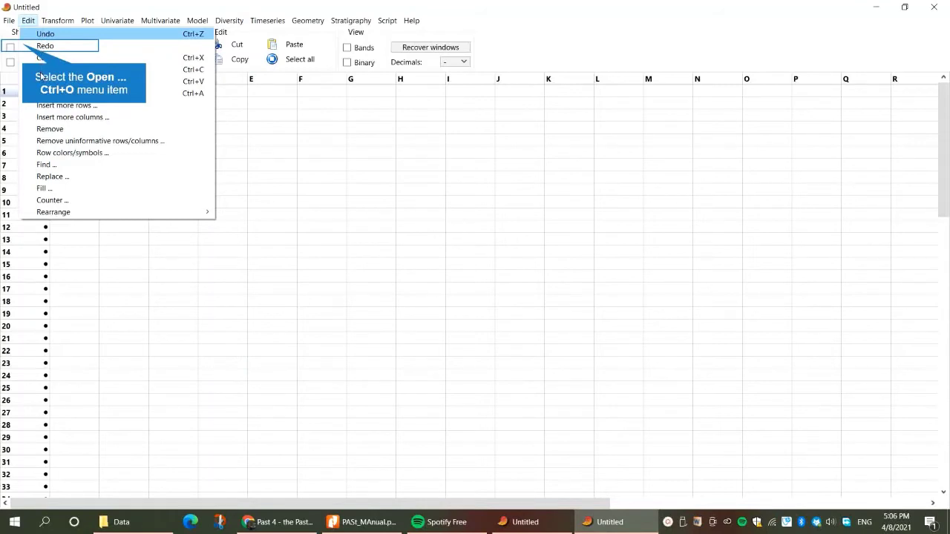
{"action": "key", "text": "ctrl+o"}
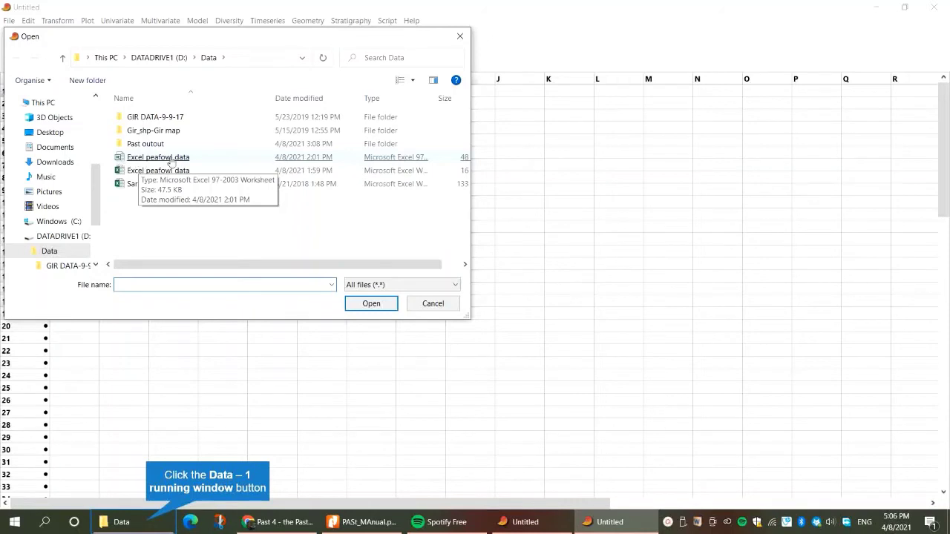
{"action": "left_click", "coordinate": [147, 524]}
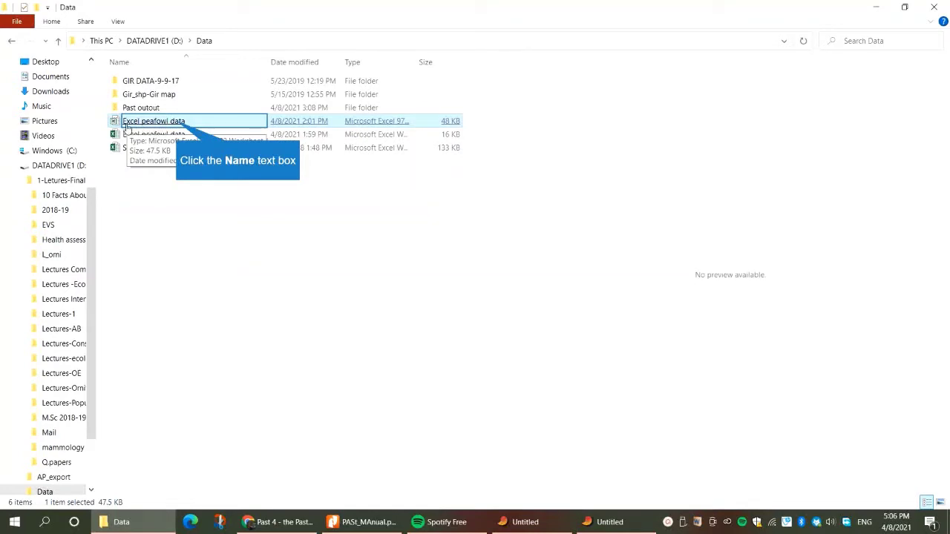
{"action": "double_click", "coordinate": [161, 123]}
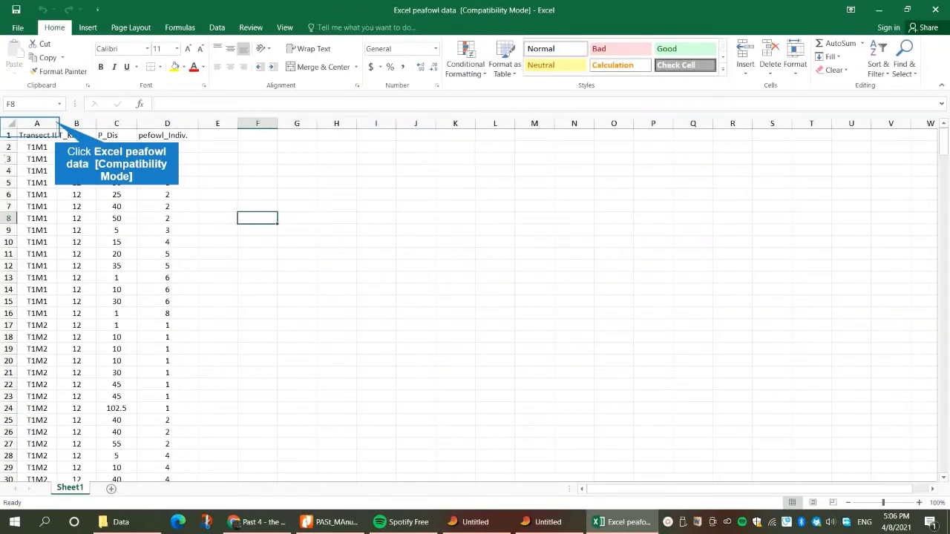
Widen the Transect ID, T_Km and P_Dis columns of the worksheet.
{"action": "double_click", "coordinate": [57, 123]}
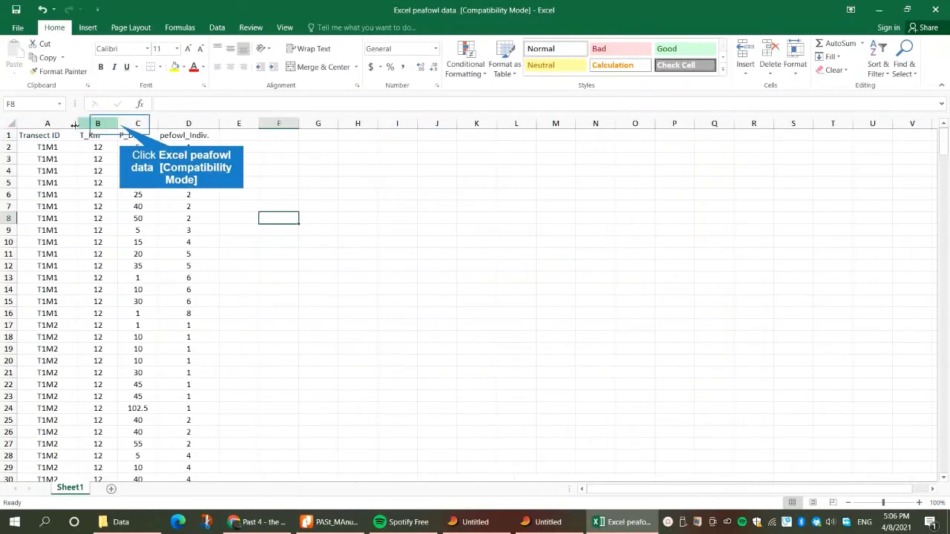
{"action": "double_click", "coordinate": [117, 123]}
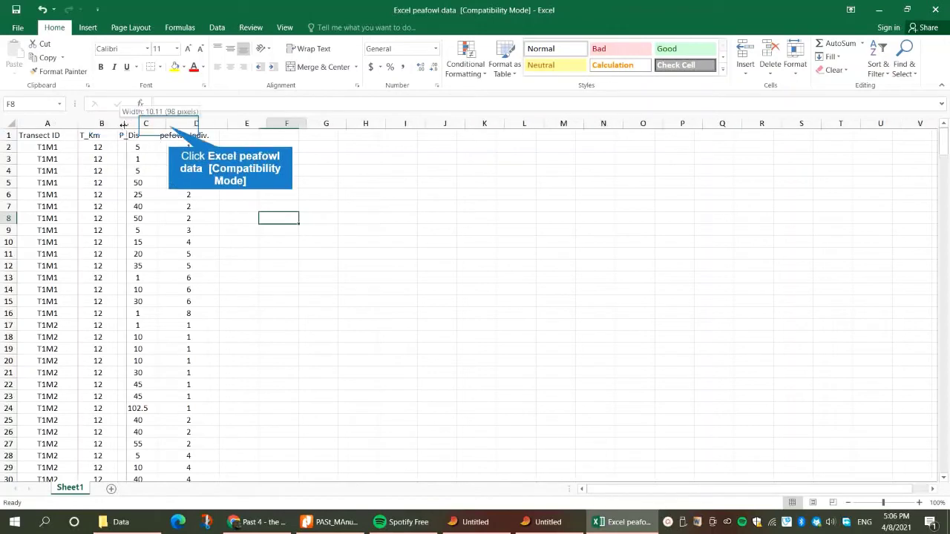
{"action": "double_click", "coordinate": [167, 124]}
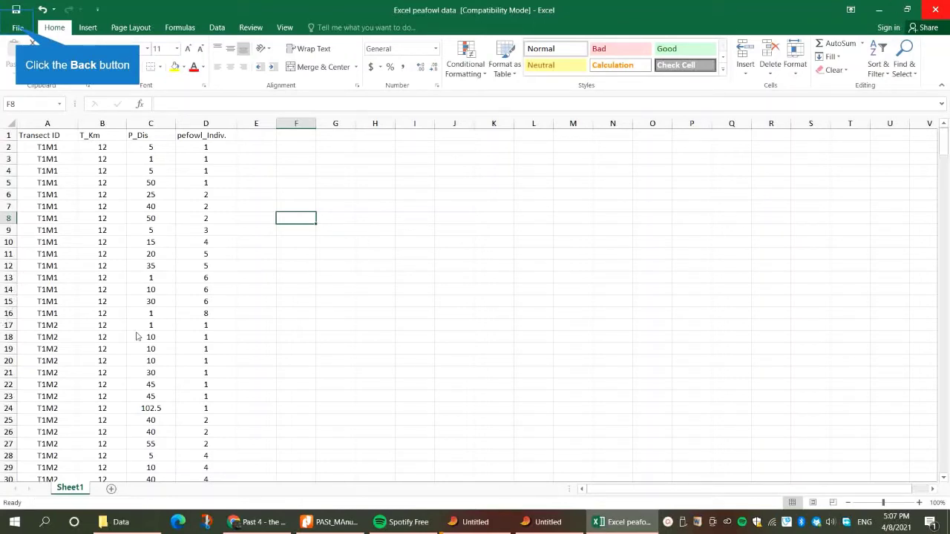
Check the Save As file type for the workbook in the Data folder, cancel, and close the workbook without saving changes.
{"action": "left_click", "coordinate": [18, 28]}
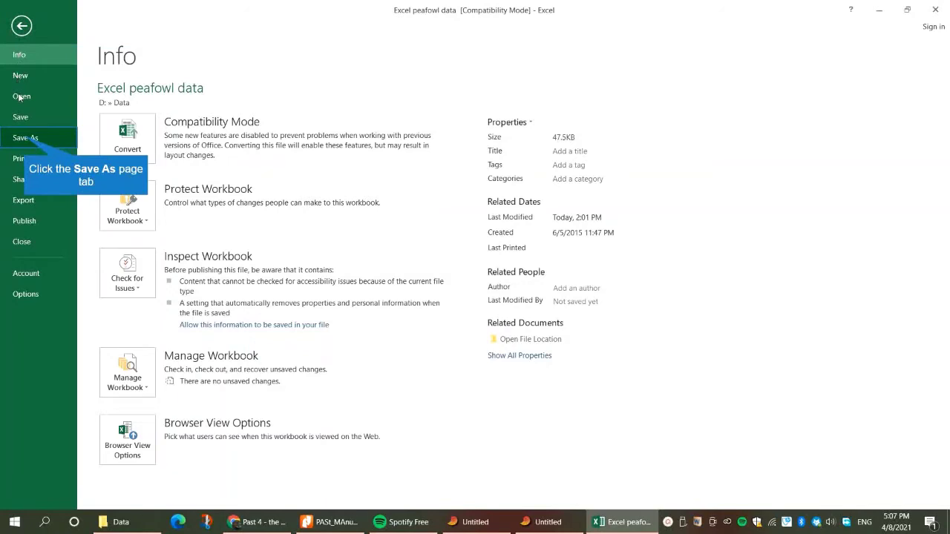
{"action": "left_click", "coordinate": [26, 138]}
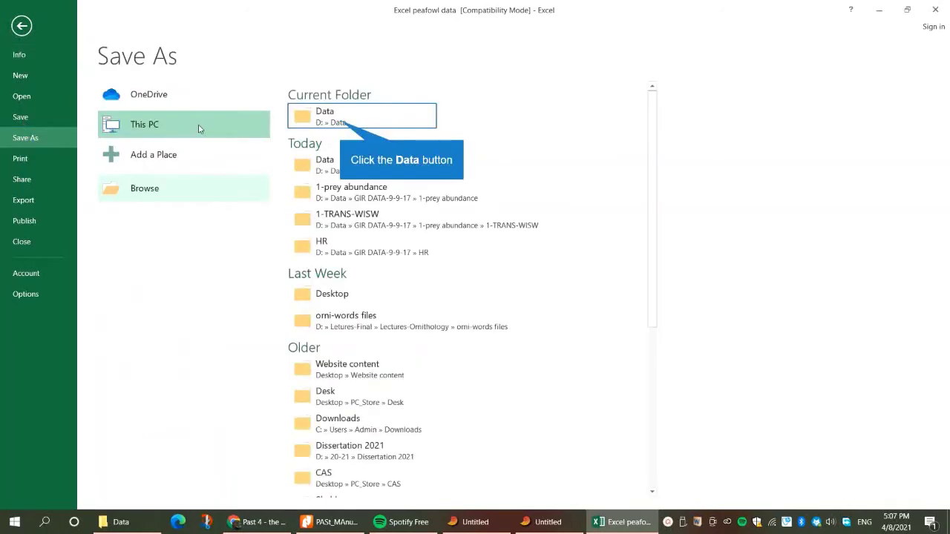
{"action": "left_click", "coordinate": [339, 124]}
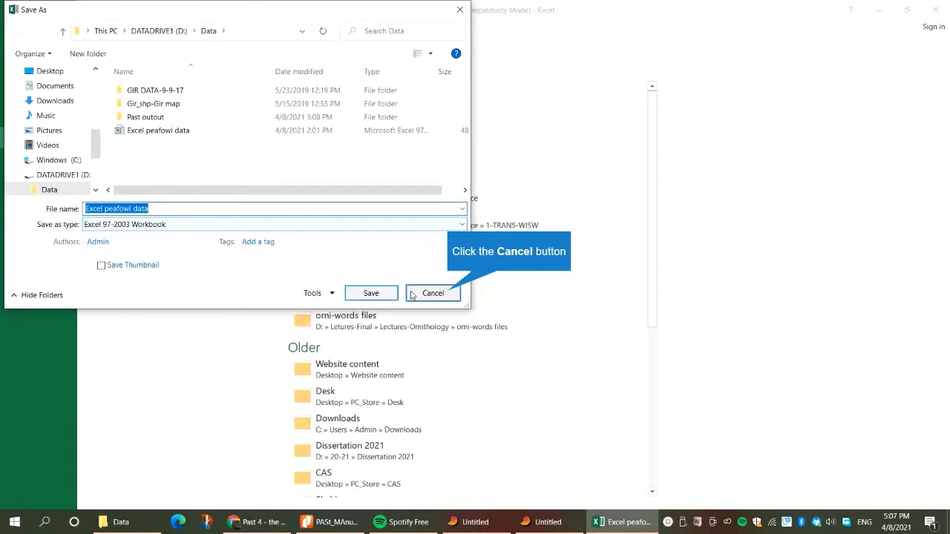
{"action": "left_click", "coordinate": [446, 295]}
{"action": "left_click", "coordinate": [29, 37]}
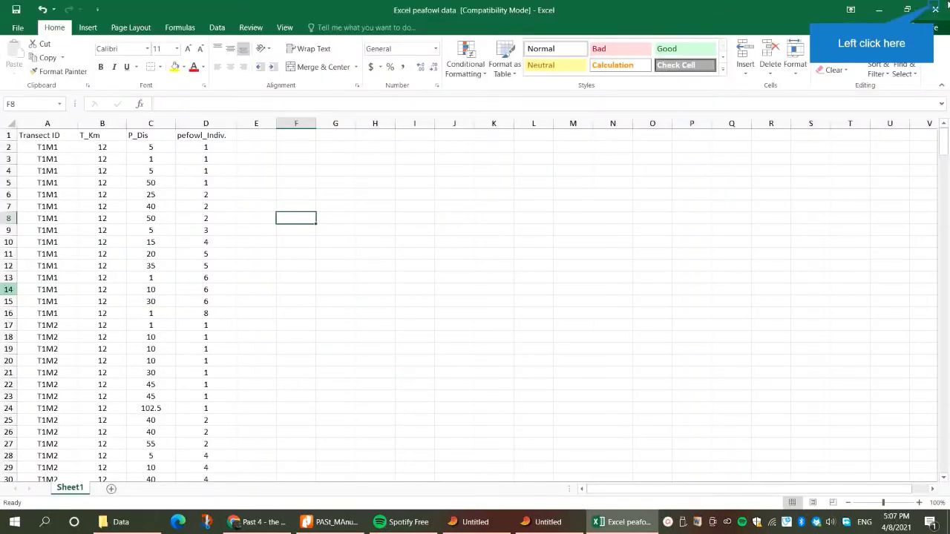
{"action": "left_click", "coordinate": [936, 9]}
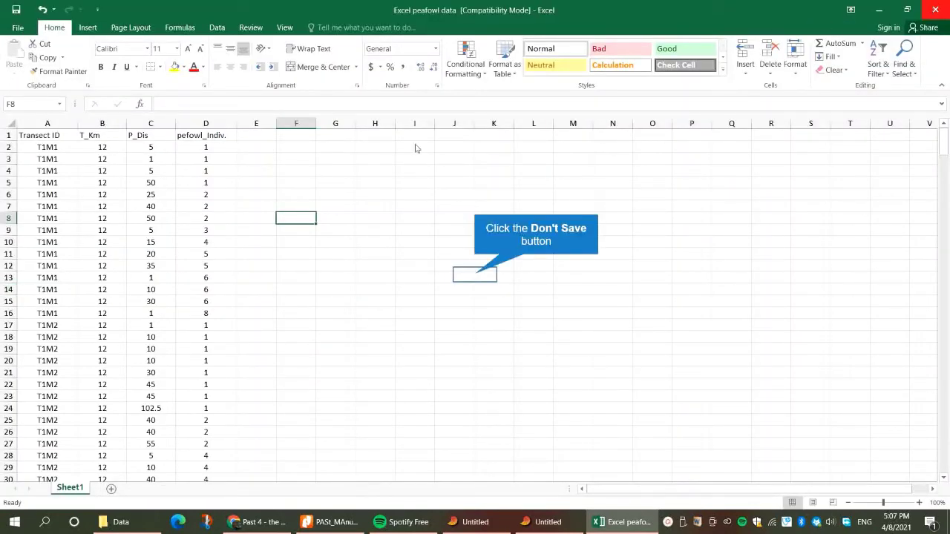
{"action": "left_click", "coordinate": [476, 282]}
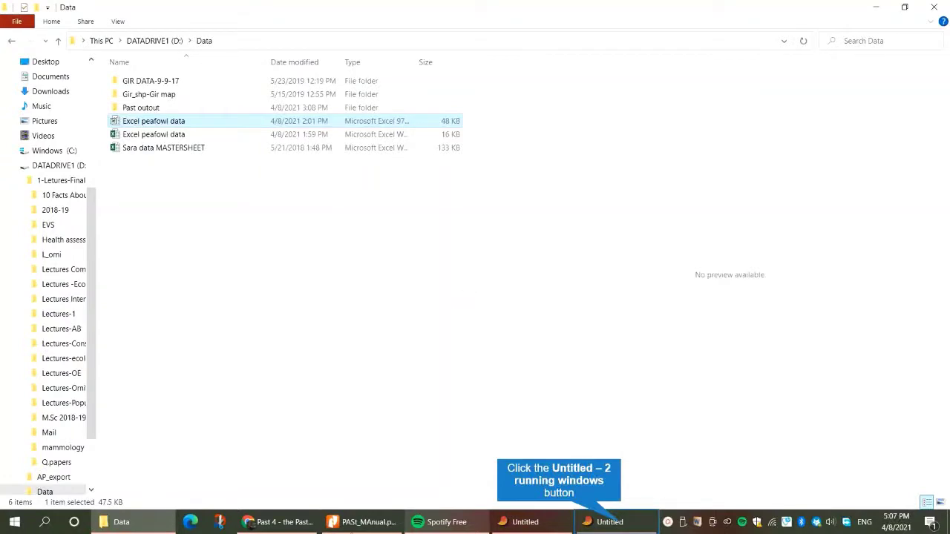
Switch to Past and import the Excel 97-2003 file Excel peafowl data, with rows as only data cells and columns as names, data.
{"action": "left_click", "coordinate": [630, 524]}
{"action": "double_click", "coordinate": [161, 158]}
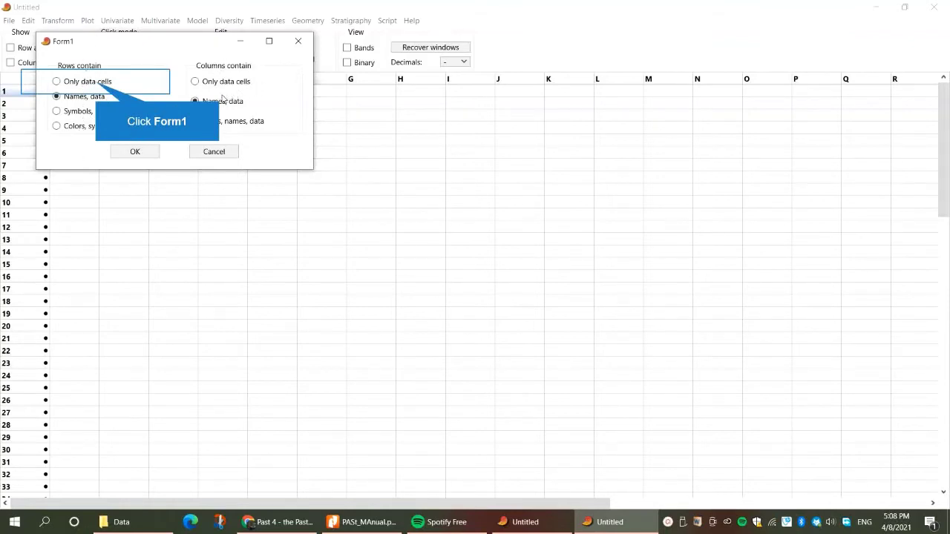
{"action": "left_click", "coordinate": [95, 83]}
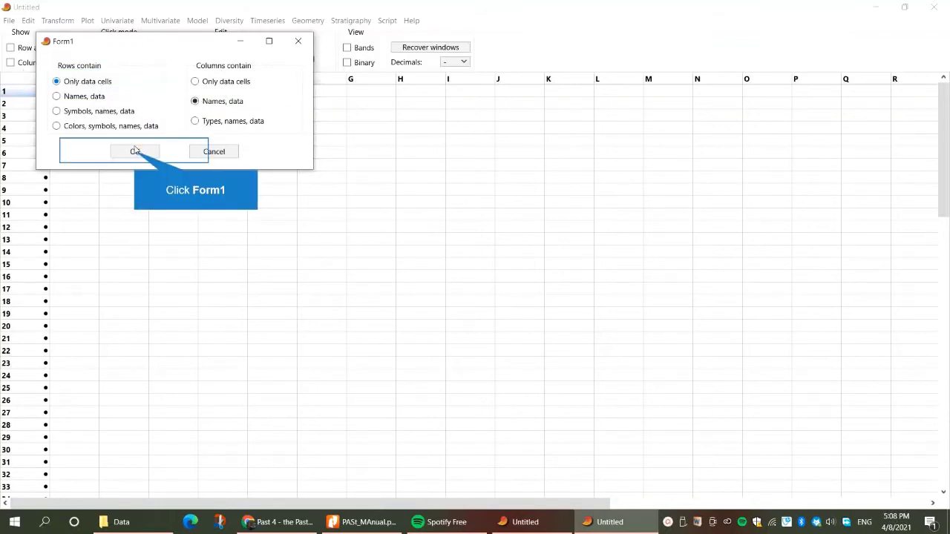
{"action": "left_click", "coordinate": [136, 151]}
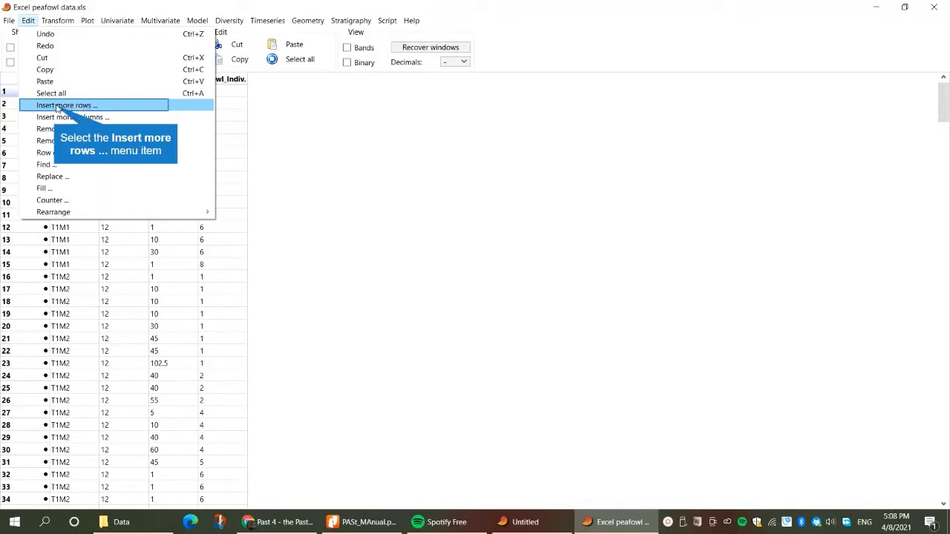
Bring up the Insert more rows dialog and cancel it without adding rows.
{"action": "left_click", "coordinate": [59, 105]}
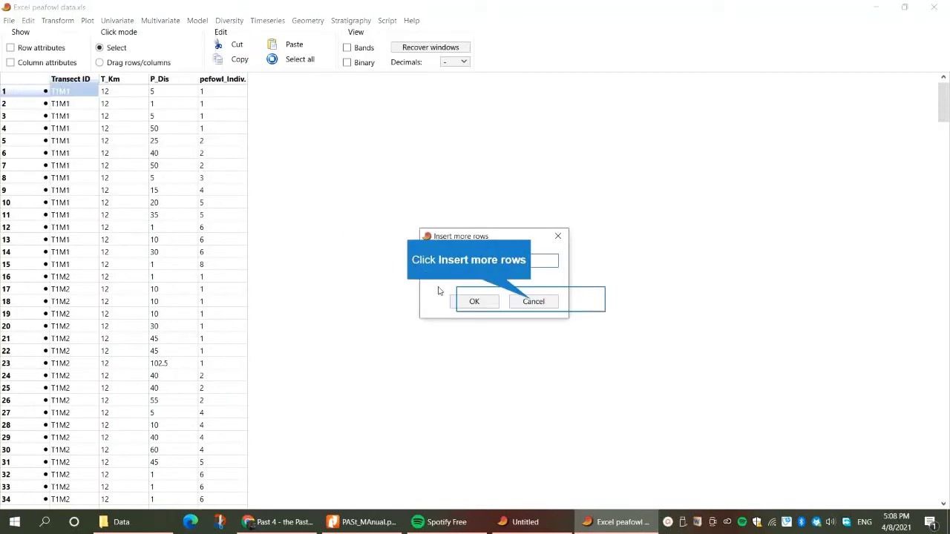
{"action": "left_click", "coordinate": [551, 307]}
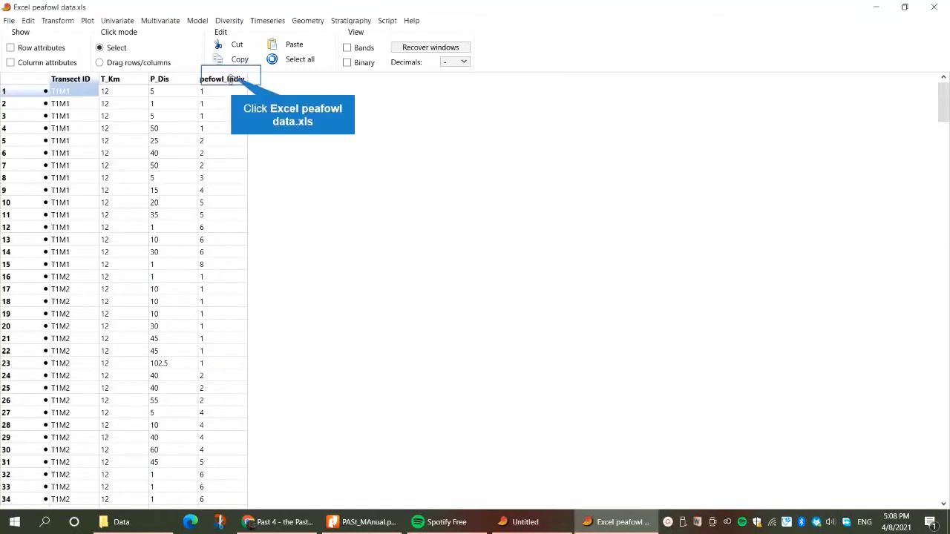
Insert 3 columns before the pefowl_Indiv. column, and undo the insertion.
{"action": "left_click", "coordinate": [229, 80]}
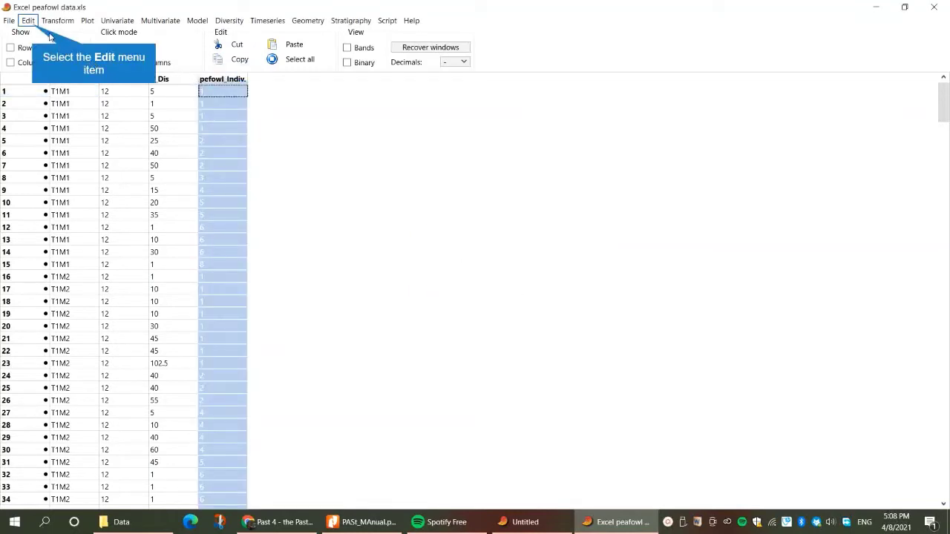
{"action": "left_click", "coordinate": [30, 22]}
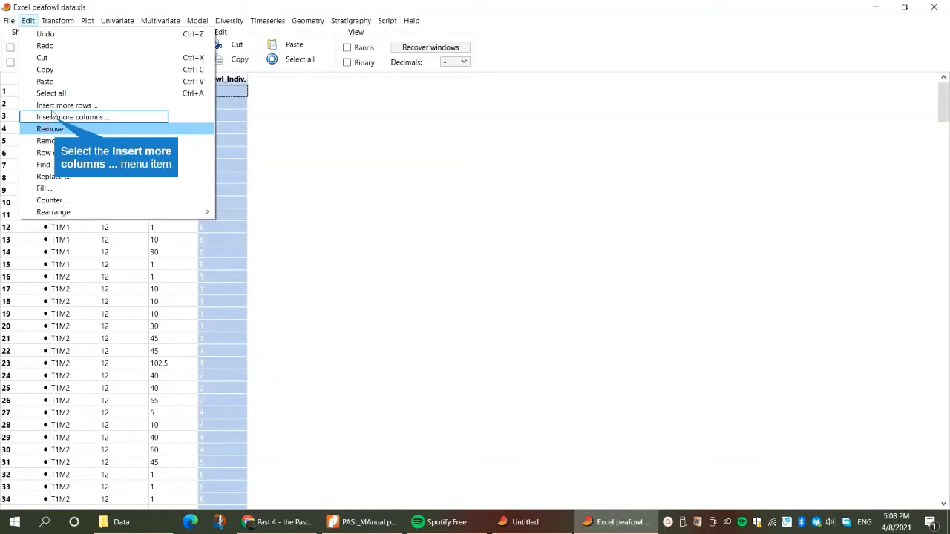
{"action": "left_click", "coordinate": [58, 121]}
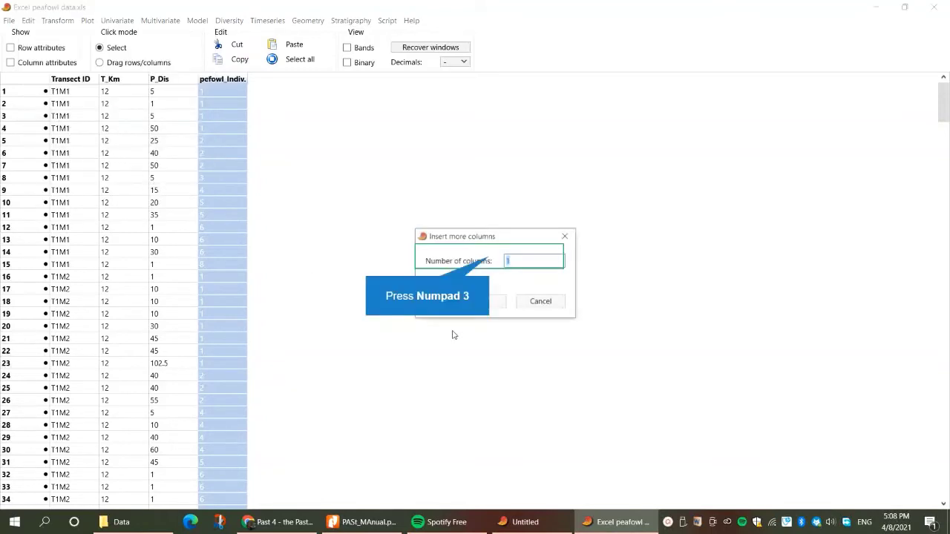
{"action": "type", "text": "3"}
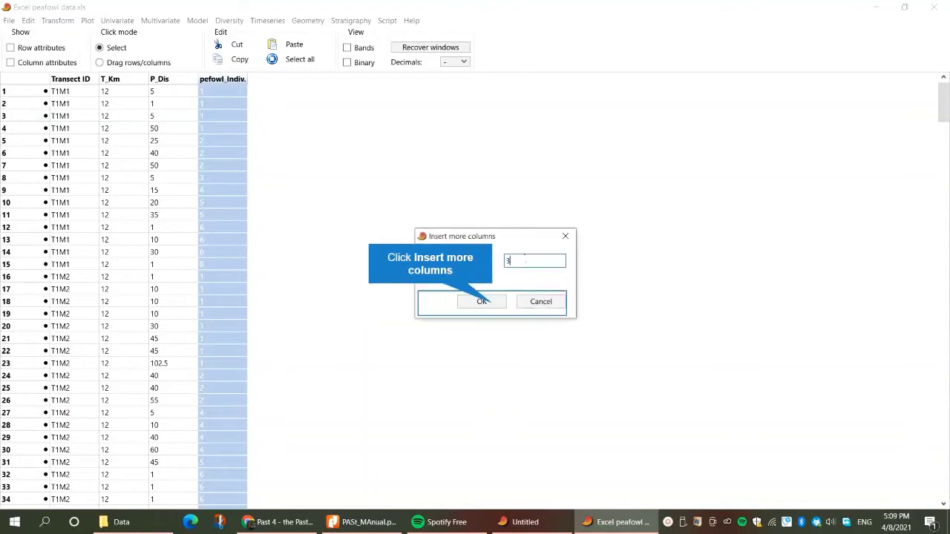
{"action": "left_click", "coordinate": [484, 301]}
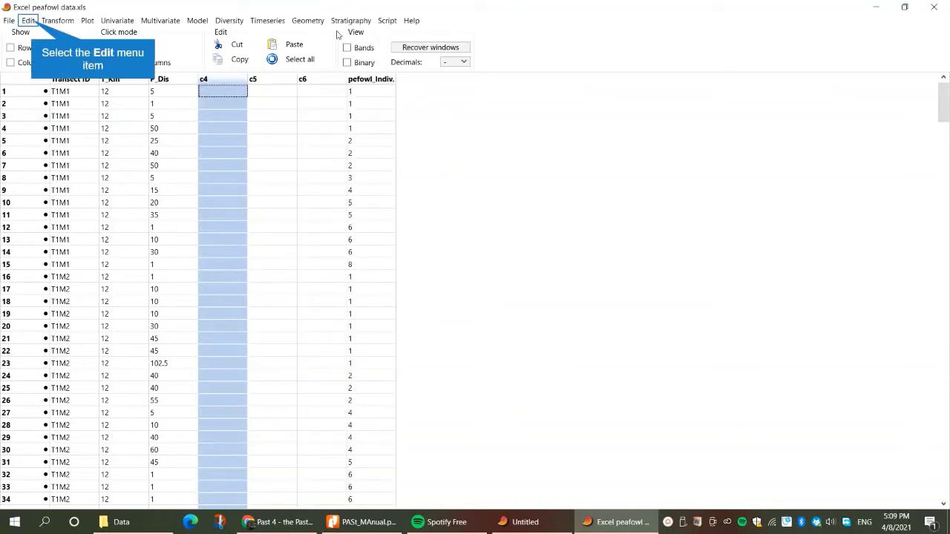
{"action": "left_click", "coordinate": [30, 20]}
{"action": "left_click", "coordinate": [40, 33]}
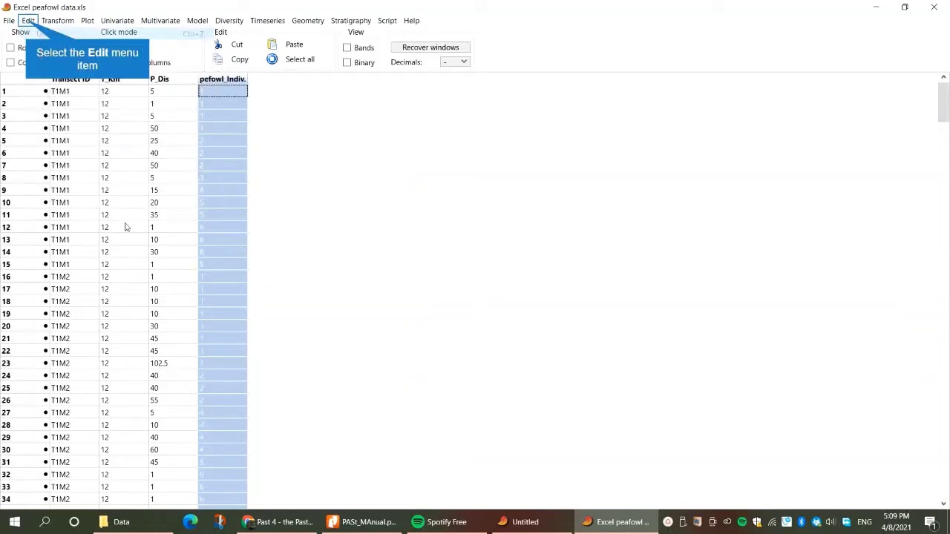
Transpose the data table's rows and columns, and undo the transposition.
{"action": "left_click", "coordinate": [28, 21]}
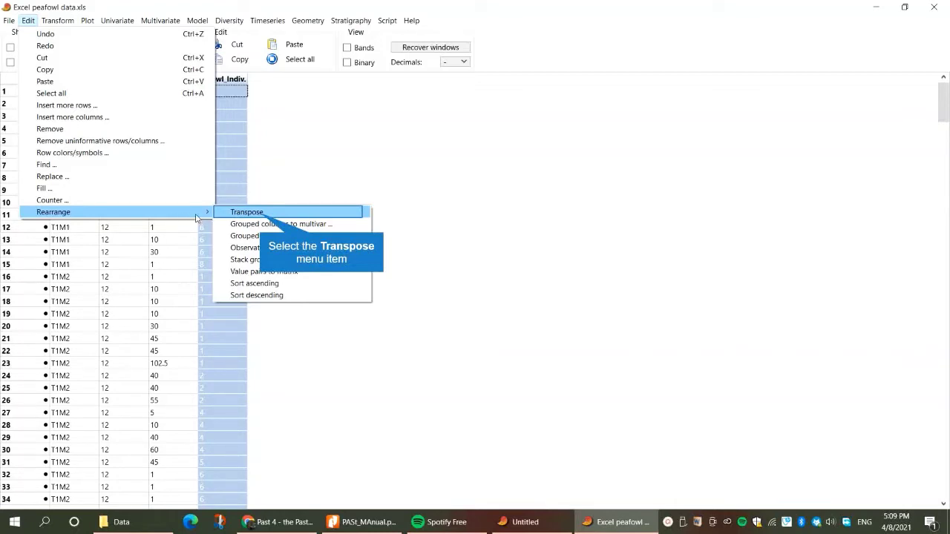
{"action": "left_click", "coordinate": [258, 214]}
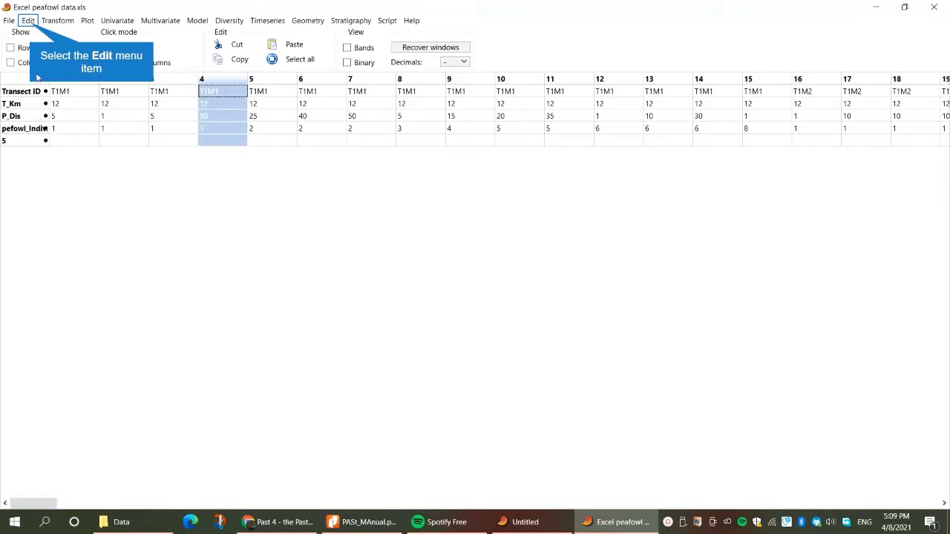
{"action": "left_click", "coordinate": [28, 21]}
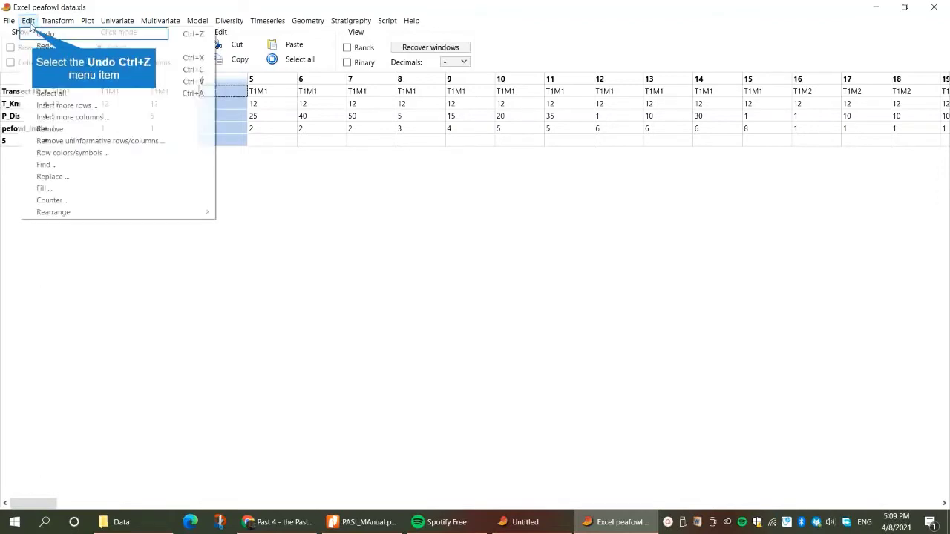
{"action": "left_click", "coordinate": [33, 34]}
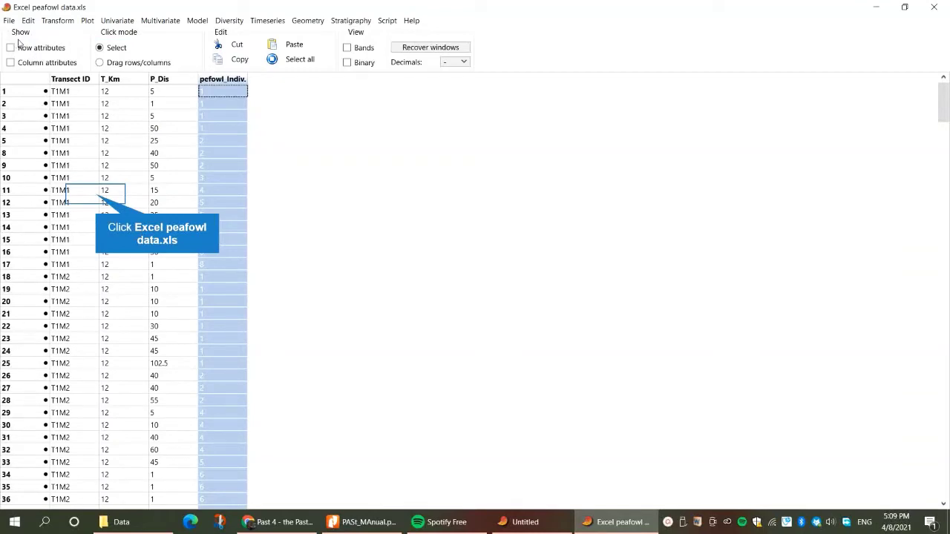
Select the whole data table and the Transect ID column, and look through the transect records from row 9 down to row 277.
{"action": "left_click", "coordinate": [27, 78]}
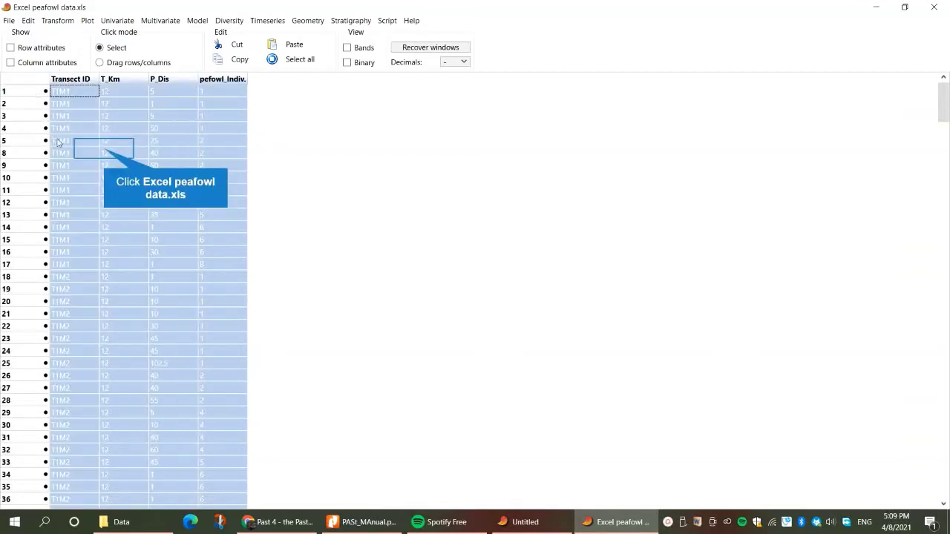
{"action": "left_click", "coordinate": [69, 78]}
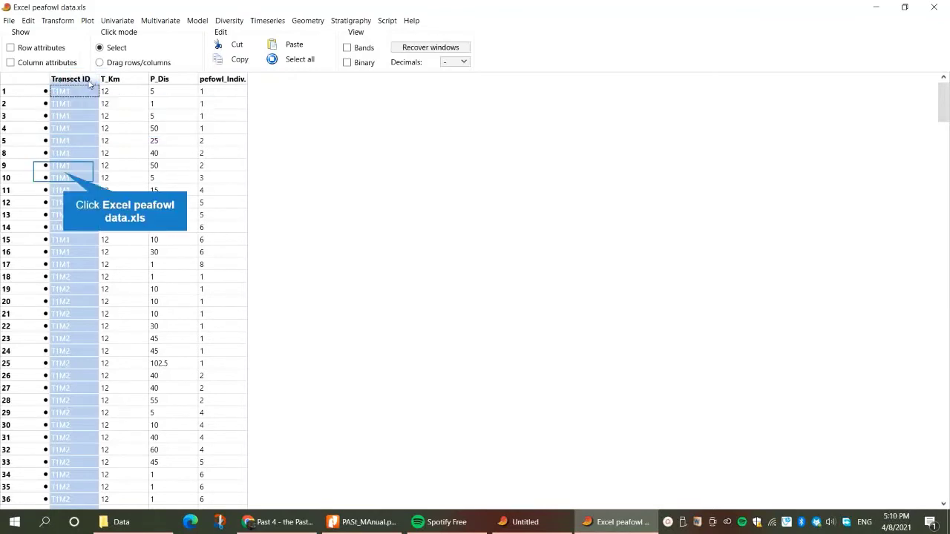
{"action": "left_click", "coordinate": [119, 165]}
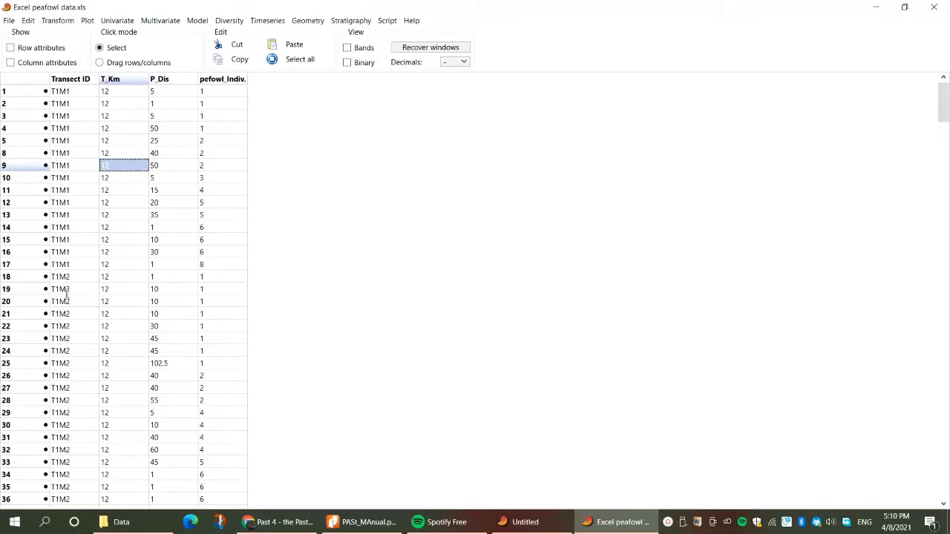
{"action": "key", "text": "Down"}
{"action": "key", "text": "Down"}
{"action": "key", "text": "Down"}
{"action": "key", "text": "Down"}
{"action": "key", "text": "Down"}
{"action": "key", "text": "Down"}
{"action": "key", "text": "Down"}
{"action": "key", "text": "Down"}
{"action": "key", "text": "Down"}
{"action": "key", "text": "Down"}
{"action": "key", "text": "Down"}
{"action": "key", "text": "Down"}
{"action": "key", "text": "Down"}
{"action": "key", "text": "Down"}
{"action": "key", "text": "Down"}
{"action": "key", "text": "Down"}
{"action": "key", "text": "Down"}
{"action": "key", "text": "Down"}
{"action": "key", "text": "Down"}
{"action": "key", "text": "Down"}
{"action": "key", "text": "Down"}
{"action": "key", "text": "Down"}
{"action": "key", "text": "Down"}
{"action": "key", "text": "Down"}
{"action": "key", "text": "Down"}
{"action": "key", "text": "Down"}
{"action": "key", "text": "Down"}
{"action": "key", "text": "Down"}
{"action": "key", "text": "Down"}
{"action": "key", "text": "Down"}
{"action": "key", "text": "Down"}
{"action": "key", "text": "Down"}
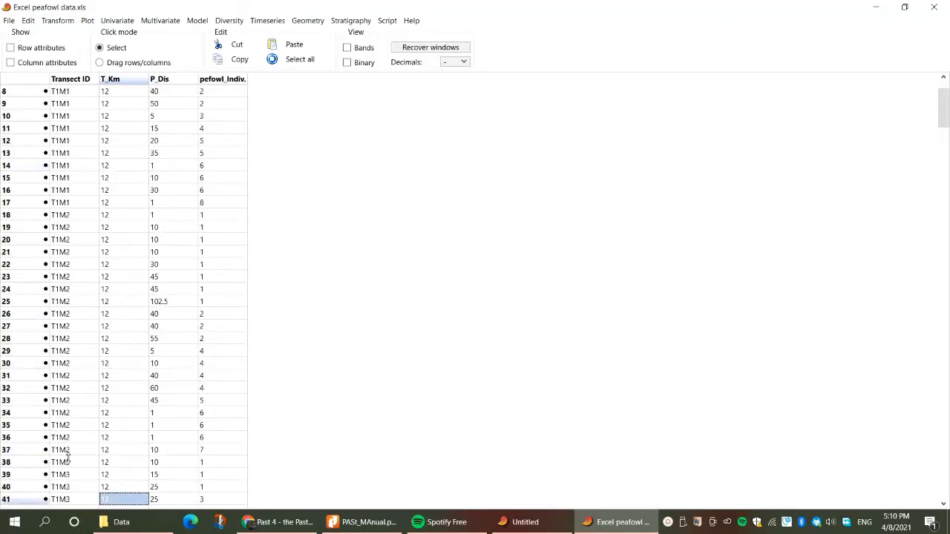
{"action": "key", "text": "Down"}
{"action": "key", "text": "Down"}
{"action": "key", "text": "Down"}
{"action": "key", "text": "Down"}
{"action": "key", "text": "Down"}
{"action": "key", "text": "Down"}
{"action": "key", "text": "Down"}
{"action": "key", "text": "Down"}
{"action": "key", "text": "Down"}
{"action": "key", "text": "Down"}
{"action": "key", "text": "Down"}
{"action": "key", "text": "Down"}
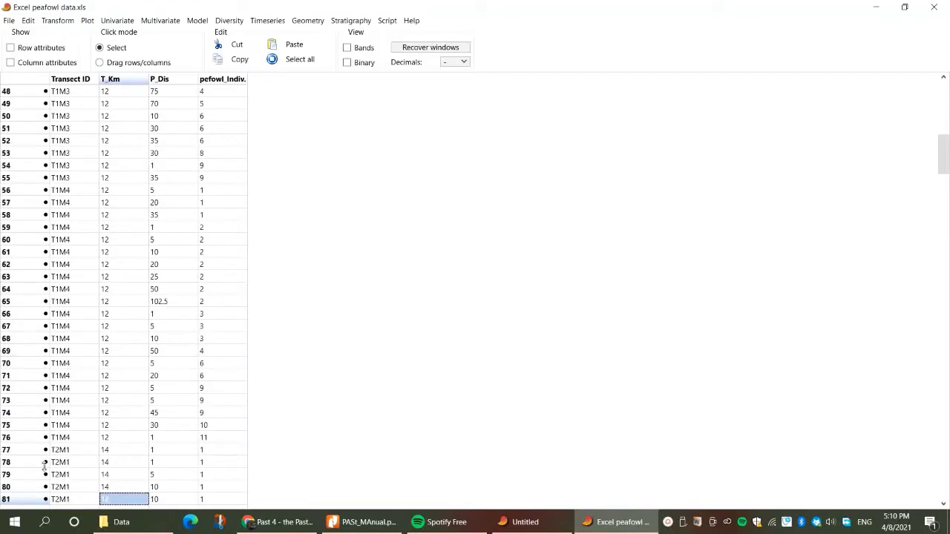
{"action": "key", "text": "Down"}
{"action": "key", "text": "Down"}
{"action": "key", "text": "Down"}
{"action": "key", "text": "Down"}
{"action": "key", "text": "Down"}
{"action": "key", "text": "Down"}
{"action": "key", "text": "Down"}
{"action": "key", "text": "Down"}
{"action": "key", "text": "Down"}
{"action": "key", "text": "Down"}
{"action": "key", "text": "Down"}
{"action": "key", "text": "Down"}
{"action": "key", "text": "Down"}
{"action": "key", "text": "Down"}
{"action": "key", "text": "Down"}
{"action": "key", "text": "Down"}
{"action": "key", "text": "Down"}
{"action": "key", "text": "Down"}
{"action": "key", "text": "Down"}
{"action": "key", "text": "Down"}
{"action": "key", "text": "Down"}
{"action": "key", "text": "Down"}
{"action": "key", "text": "Down"}
{"action": "key", "text": "Down"}
{"action": "key", "text": "Down"}
{"action": "key", "text": "Down"}
{"action": "key", "text": "Down"}
{"action": "key", "text": "Down"}
{"action": "key", "text": "Down"}
{"action": "key", "text": "Down"}
{"action": "key", "text": "Down"}
{"action": "key", "text": "Down"}
{"action": "key", "text": "Down"}
{"action": "key", "text": "Down"}
{"action": "key", "text": "Down"}
{"action": "key", "text": "Down"}
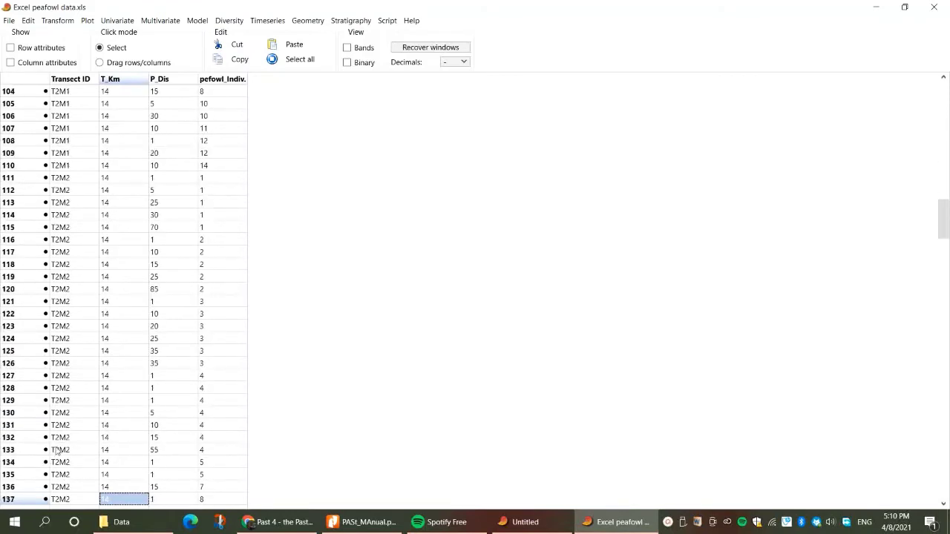
{"action": "key", "text": "Down"}
{"action": "key", "text": "Down"}
{"action": "key", "text": "Down"}
{"action": "key", "text": "Down"}
{"action": "key", "text": "Down"}
{"action": "key", "text": "Down"}
{"action": "key", "text": "Down"}
{"action": "key", "text": "Down"}
{"action": "key", "text": "Down"}
{"action": "key", "text": "Down"}
{"action": "key", "text": "Down"}
{"action": "key", "text": "Down"}
{"action": "key", "text": "Down"}
{"action": "key", "text": "Down"}
{"action": "key", "text": "Down"}
{"action": "key", "text": "Down"}
{"action": "key", "text": "Down"}
{"action": "key", "text": "Down"}
{"action": "key", "text": "Down"}
{"action": "key", "text": "Down"}
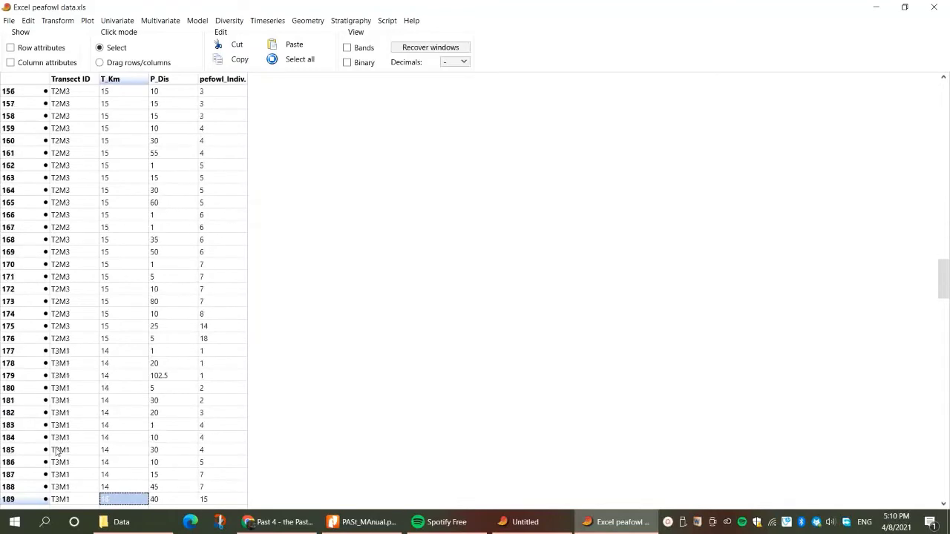
{"action": "key", "text": "Down"}
{"action": "key", "text": "Down"}
{"action": "key", "text": "Down"}
{"action": "key", "text": "Down"}
{"action": "key", "text": "Down"}
{"action": "key", "text": "Down"}
{"action": "key", "text": "Down"}
{"action": "key", "text": "Down"}
{"action": "key", "text": "Down"}
{"action": "key", "text": "Down"}
{"action": "key", "text": "Down"}
{"action": "key", "text": "Down"}
{"action": "key", "text": "Down"}
{"action": "key", "text": "Down"}
{"action": "key", "text": "Down"}
{"action": "key", "text": "Down"}
{"action": "key", "text": "Down"}
{"action": "key", "text": "Down"}
{"action": "key", "text": "Down"}
{"action": "key", "text": "Down"}
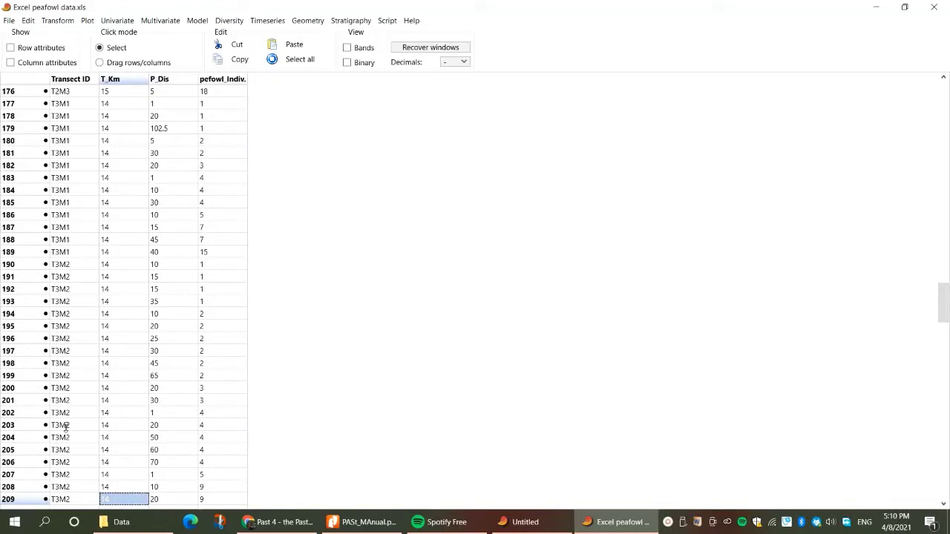
{"action": "key", "text": "Down"}
{"action": "key", "text": "Down"}
{"action": "key", "text": "Down"}
{"action": "key", "text": "Down"}
{"action": "key", "text": "Down"}
{"action": "key", "text": "Down"}
{"action": "key", "text": "Down"}
{"action": "key", "text": "Down"}
{"action": "key", "text": "Down"}
{"action": "key", "text": "Down"}
{"action": "key", "text": "Down"}
{"action": "key", "text": "Down"}
{"action": "key", "text": "Down"}
{"action": "key", "text": "Down"}
{"action": "key", "text": "Down"}
{"action": "key", "text": "Down"}
{"action": "key", "text": "Down"}
{"action": "key", "text": "Down"}
{"action": "key", "text": "Down"}
{"action": "key", "text": "Down"}
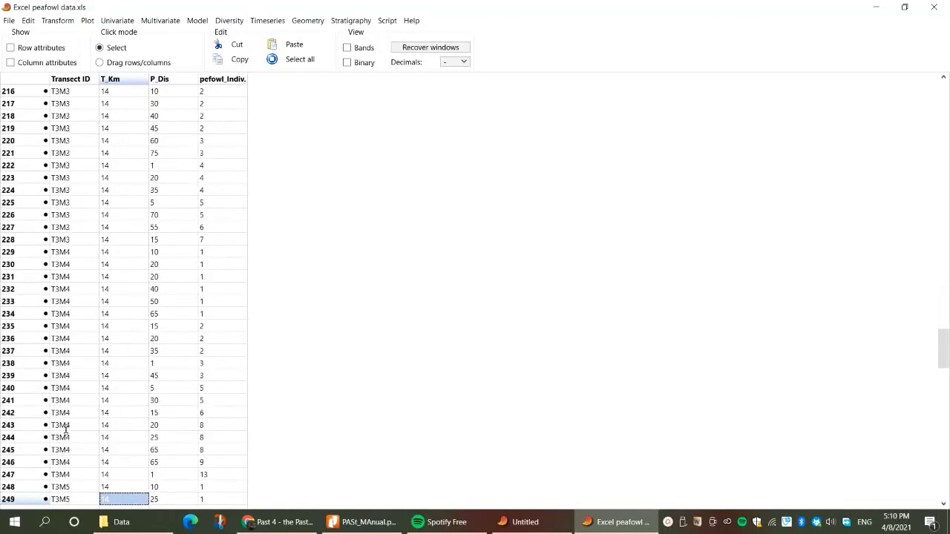
{"action": "key", "text": "Down"}
{"action": "key", "text": "Down"}
{"action": "key", "text": "Down"}
{"action": "key", "text": "Down"}
{"action": "key", "text": "Down"}
{"action": "key", "text": "Down"}
{"action": "key", "text": "Down"}
{"action": "key", "text": "Down"}
{"action": "key", "text": "Down"}
{"action": "key", "text": "Down"}
{"action": "key", "text": "Down"}
{"action": "key", "text": "Down"}
{"action": "key", "text": "Down"}
{"action": "key", "text": "Down"}
{"action": "key", "text": "Down"}
{"action": "key", "text": "Down"}
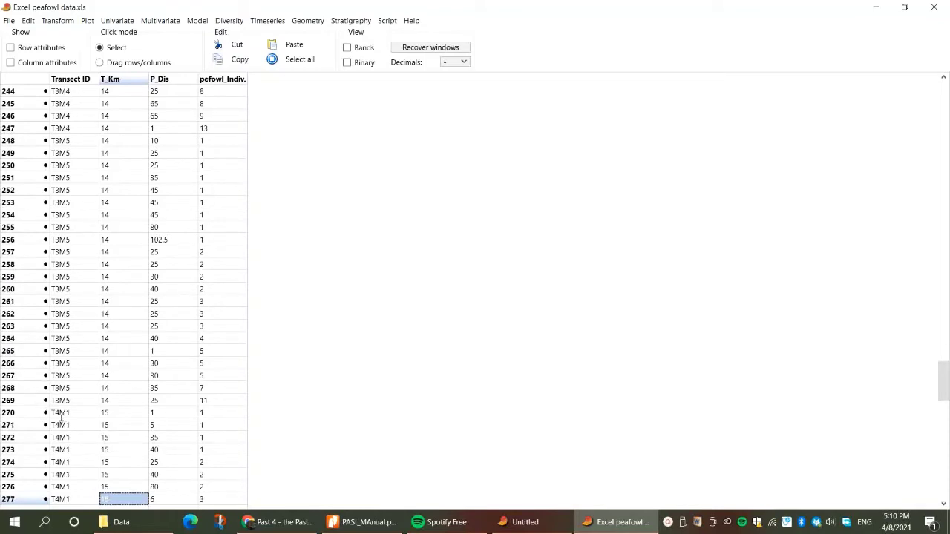
Look through the remaining transect records from row 277 down to row 362, following the Transect ID groups.
{"action": "key", "text": "Down"}
{"action": "key", "text": "Down"}
{"action": "key", "text": "Down"}
{"action": "key", "text": "Down"}
{"action": "key", "text": "Down"}
{"action": "key", "text": "Down"}
{"action": "key", "text": "Down"}
{"action": "key", "text": "Down"}
{"action": "key", "text": "Down"}
{"action": "key", "text": "Down"}
{"action": "key", "text": "Down"}
{"action": "key", "text": "Down"}
{"action": "key", "text": "Down"}
{"action": "key", "text": "Down"}
{"action": "key", "text": "Down"}
{"action": "key", "text": "Down"}
{"action": "key", "text": "Down"}
{"action": "key", "text": "Down"}
{"action": "key", "text": "Down"}
{"action": "key", "text": "Down"}
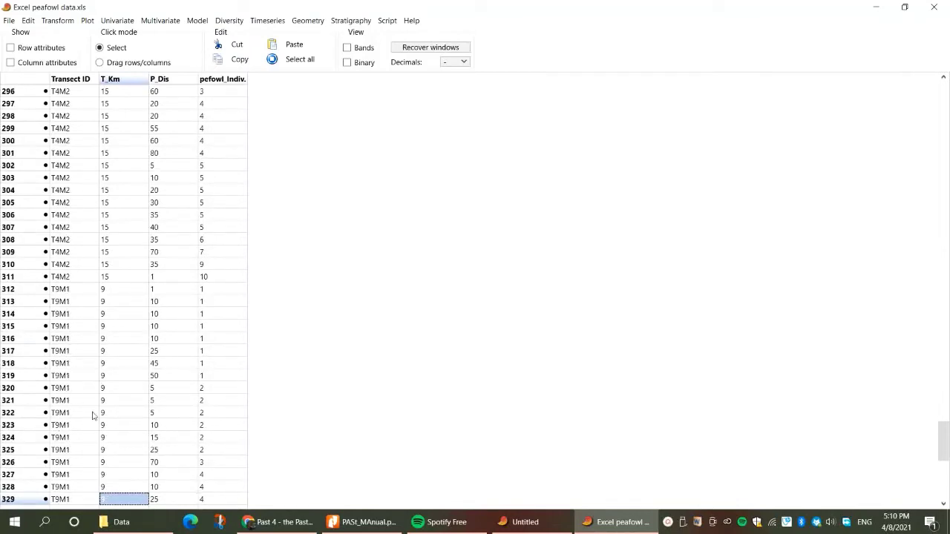
{"action": "key", "text": "Down"}
{"action": "key", "text": "Down"}
{"action": "key", "text": "Down"}
{"action": "key", "text": "Down"}
{"action": "key", "text": "Down"}
{"action": "key", "text": "Down"}
{"action": "key", "text": "Down"}
{"action": "key", "text": "Down"}
{"action": "key", "text": "Down"}
{"action": "key", "text": "Down"}
{"action": "key", "text": "Down"}
{"action": "key", "text": "Down"}
{"action": "key", "text": "Down"}
{"action": "key", "text": "Down"}
{"action": "key", "text": "Down"}
{"action": "key", "text": "Down"}
{"action": "key", "text": "Down"}
{"action": "key", "text": "Down"}
{"action": "key", "text": "Down"}
{"action": "key", "text": "Down"}
{"action": "key", "text": "Down"}
{"action": "key", "text": "Down"}
{"action": "key", "text": "Down"}
{"action": "key", "text": "Down"}
{"action": "key", "text": "Down"}
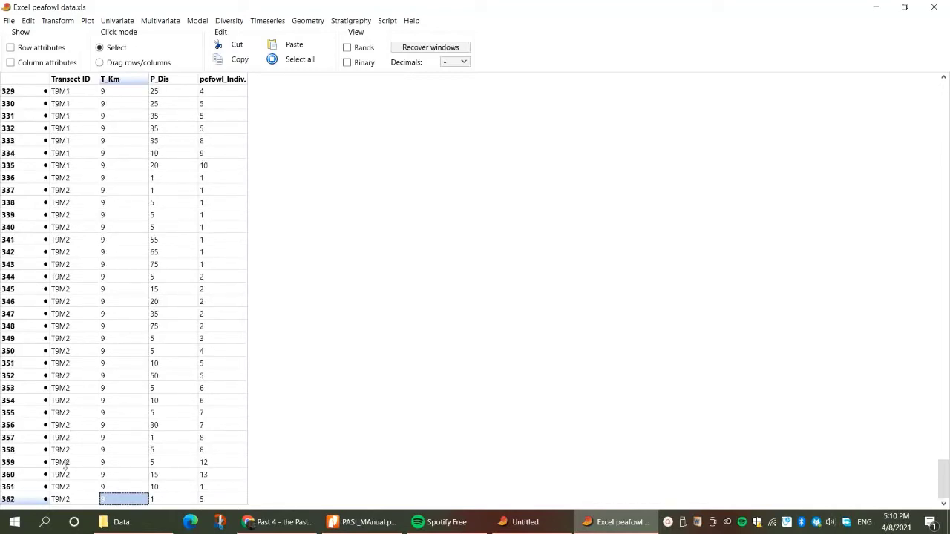
Review the transect records in reverse, going from row 362 back up to row 94.
{"action": "key", "text": "Up"}
{"action": "key", "text": "Up"}
{"action": "key", "text": "Up"}
{"action": "key", "text": "Up"}
{"action": "key", "text": "Up"}
{"action": "key", "text": "Up"}
{"action": "key", "text": "Up"}
{"action": "key", "text": "Up"}
{"action": "key", "text": "Up"}
{"action": "key", "text": "Up"}
{"action": "key", "text": "Up"}
{"action": "key", "text": "Up"}
{"action": "key", "text": "Up"}
{"action": "key", "text": "Up"}
{"action": "key", "text": "Up"}
{"action": "key", "text": "Up"}
{"action": "key", "text": "Up"}
{"action": "key", "text": "Up"}
{"action": "key", "text": "Up"}
{"action": "key", "text": "Up"}
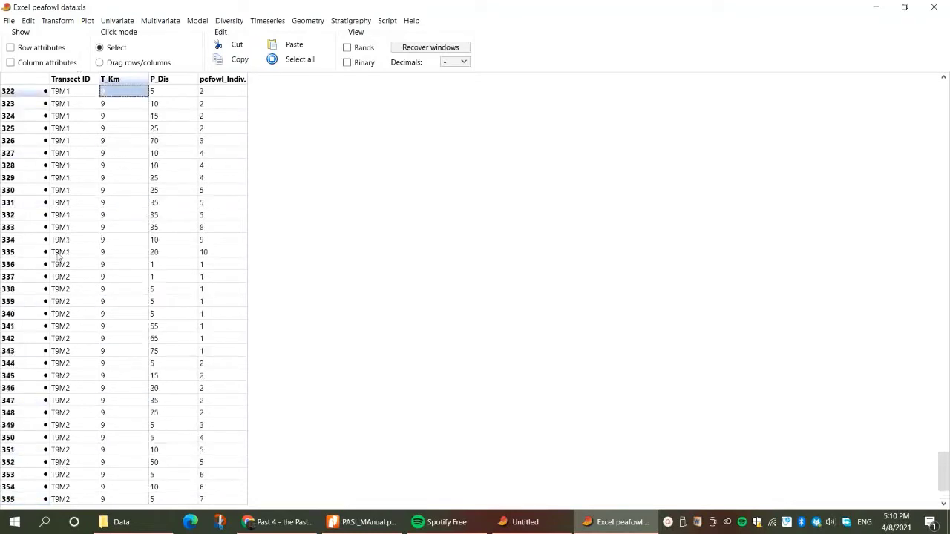
{"action": "key", "text": "Up"}
{"action": "key", "text": "Up"}
{"action": "key", "text": "Up"}
{"action": "key", "text": "Up"}
{"action": "key", "text": "Up"}
{"action": "key", "text": "Up"}
{"action": "key", "text": "Up"}
{"action": "key", "text": "Up"}
{"action": "key", "text": "Up"}
{"action": "key", "text": "Up"}
{"action": "key", "text": "Up"}
{"action": "key", "text": "Up"}
{"action": "key", "text": "Up"}
{"action": "key", "text": "Up"}
{"action": "key", "text": "Up"}
{"action": "key", "text": "Up"}
{"action": "key", "text": "Up"}
{"action": "key", "text": "Up"}
{"action": "key", "text": "Up"}
{"action": "key", "text": "Up"}
{"action": "key", "text": "Up"}
{"action": "key", "text": "Up"}
{"action": "key", "text": "Up"}
{"action": "key", "text": "Up"}
{"action": "key", "text": "Up"}
{"action": "key", "text": "Up"}
{"action": "key", "text": "Up"}
{"action": "key", "text": "Up"}
{"action": "key", "text": "Up"}
{"action": "key", "text": "Up"}
{"action": "key", "text": "Up"}
{"action": "key", "text": "Up"}
{"action": "key", "text": "Up"}
{"action": "key", "text": "Up"}
{"action": "key", "text": "Up"}
{"action": "key", "text": "Up"}
{"action": "key", "text": "Up"}
{"action": "key", "text": "Up"}
{"action": "key", "text": "Up"}
{"action": "key", "text": "Up"}
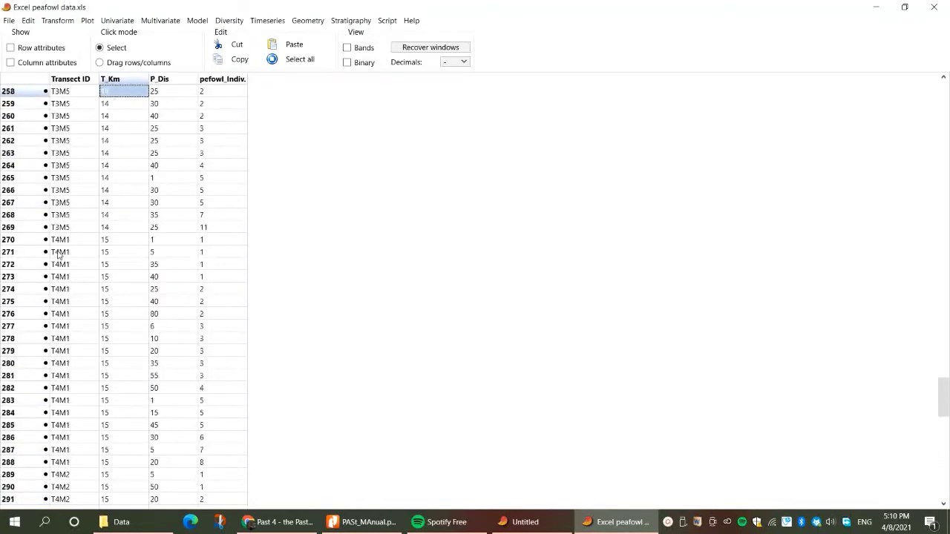
{"action": "key", "text": "Up"}
{"action": "key", "text": "Up"}
{"action": "key", "text": "Up"}
{"action": "key", "text": "Up"}
{"action": "key", "text": "Up"}
{"action": "key", "text": "Up"}
{"action": "key", "text": "Up"}
{"action": "key", "text": "Up"}
{"action": "key", "text": "Up"}
{"action": "key", "text": "Up"}
{"action": "key", "text": "Up"}
{"action": "key", "text": "Up"}
{"action": "key", "text": "Up"}
{"action": "key", "text": "Up"}
{"action": "key", "text": "Up"}
{"action": "key", "text": "Up"}
{"action": "key", "text": "Up"}
{"action": "key", "text": "Up"}
{"action": "key", "text": "Up"}
{"action": "key", "text": "Up"}
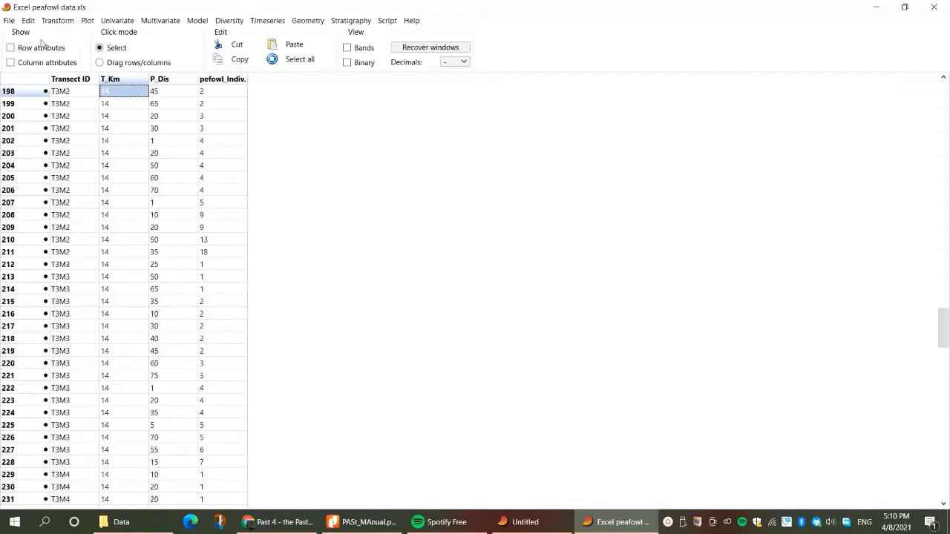
{"action": "key", "text": "Up"}
{"action": "key", "text": "Up"}
{"action": "key", "text": "Up"}
{"action": "key", "text": "Up"}
{"action": "key", "text": "Up"}
{"action": "key", "text": "Up"}
{"action": "key", "text": "Up"}
{"action": "key", "text": "Up"}
{"action": "key", "text": "Up"}
{"action": "key", "text": "Up"}
{"action": "key", "text": "Up"}
{"action": "key", "text": "Up"}
{"action": "key", "text": "Up"}
{"action": "key", "text": "Up"}
{"action": "key", "text": "Up"}
{"action": "key", "text": "Up"}
{"action": "key", "text": "Up"}
{"action": "key", "text": "Up"}
{"action": "key", "text": "Up"}
{"action": "key", "text": "Up"}
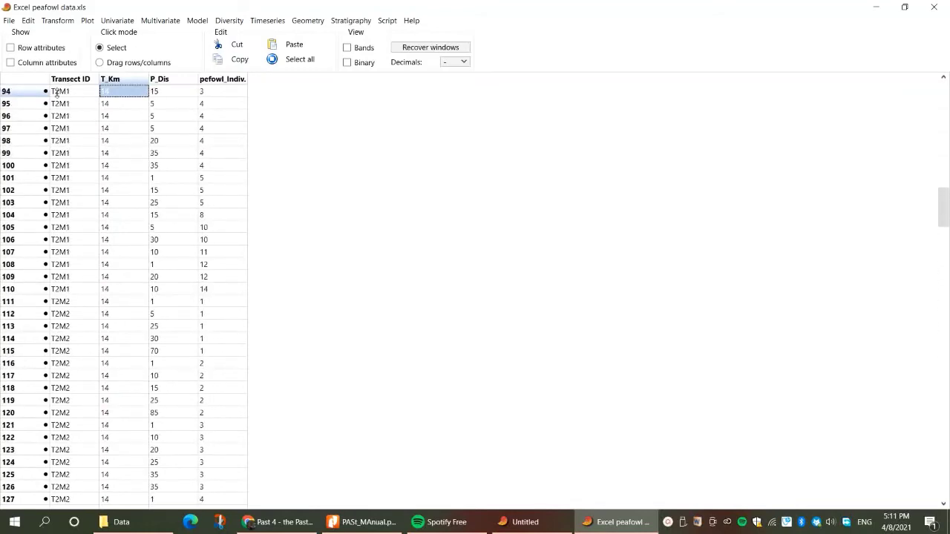
Review the transect records in reverse, going from row 94 back up to row 34.
{"action": "key", "text": "Up"}
{"action": "key", "text": "Up"}
{"action": "key", "text": "Up"}
{"action": "key", "text": "Up"}
{"action": "key", "text": "Up"}
{"action": "key", "text": "Up"}
{"action": "key", "text": "Up"}
{"action": "key", "text": "Up"}
{"action": "key", "text": "Up"}
{"action": "key", "text": "Up"}
{"action": "key", "text": "Up"}
{"action": "key", "text": "Up"}
{"action": "key", "text": "Up"}
{"action": "key", "text": "Up"}
{"action": "key", "text": "Up"}
{"action": "key", "text": "Up"}
{"action": "key", "text": "Up"}
{"action": "key", "text": "Up"}
{"action": "key", "text": "Up"}
{"action": "key", "text": "Up"}
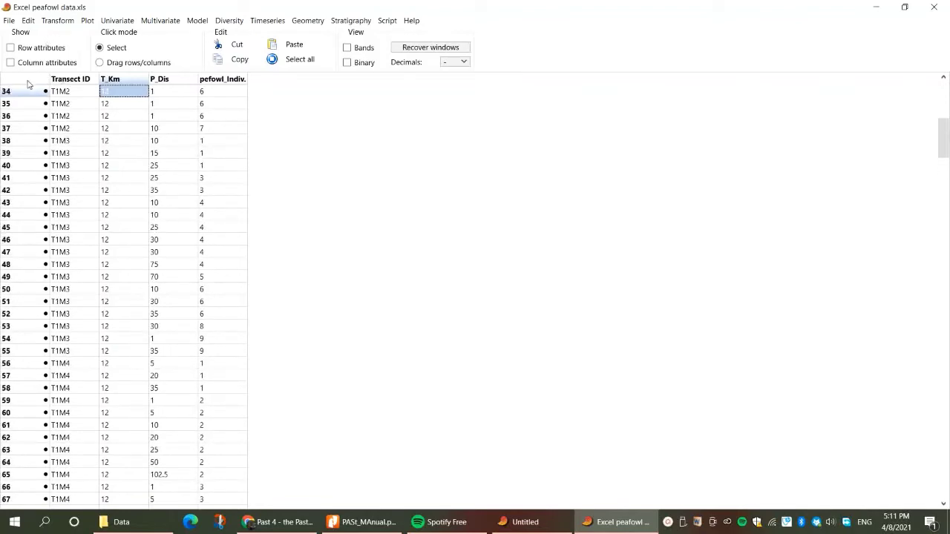
Select the whole data table and clear the selection.
{"action": "double_click", "coordinate": [35, 82]}
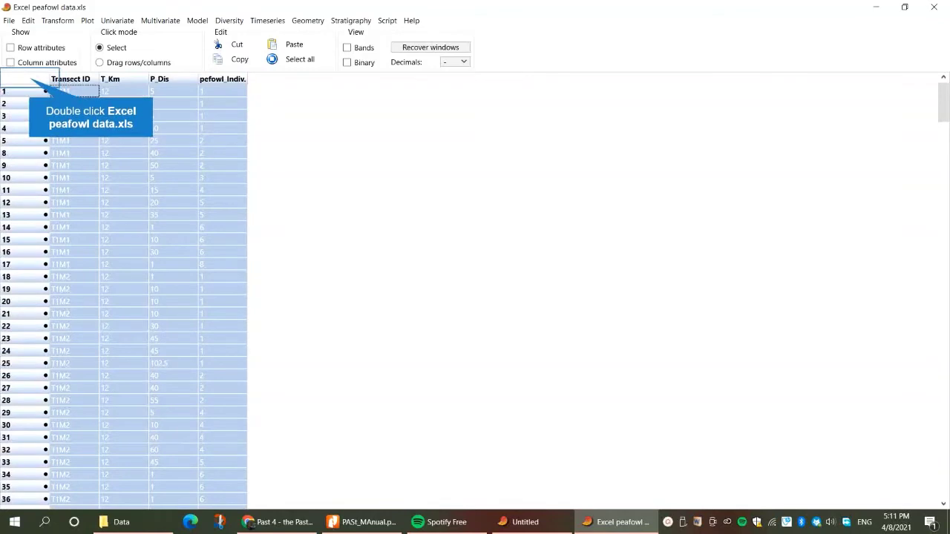
{"action": "left_click", "coordinate": [256, 187]}
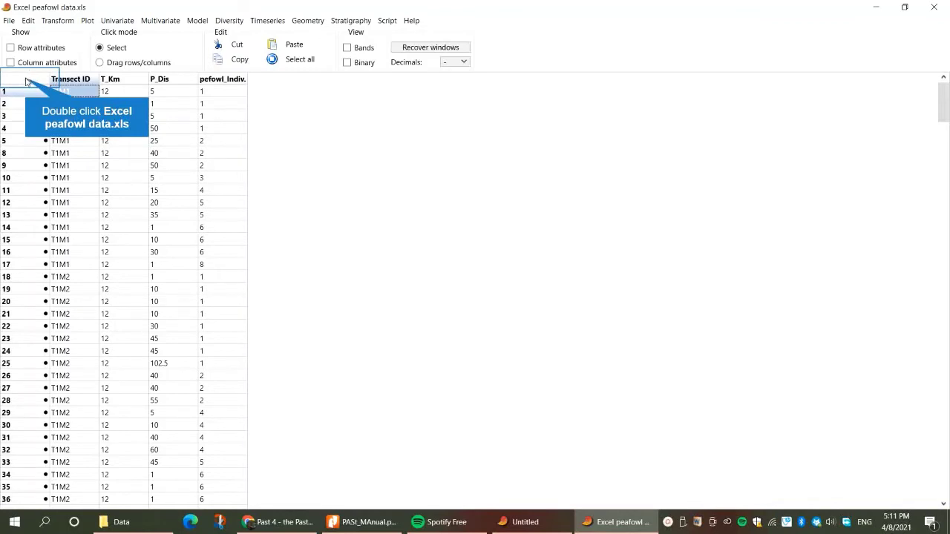
{"action": "left_click", "coordinate": [26, 81]}
{"action": "left_click", "coordinate": [346, 237]}
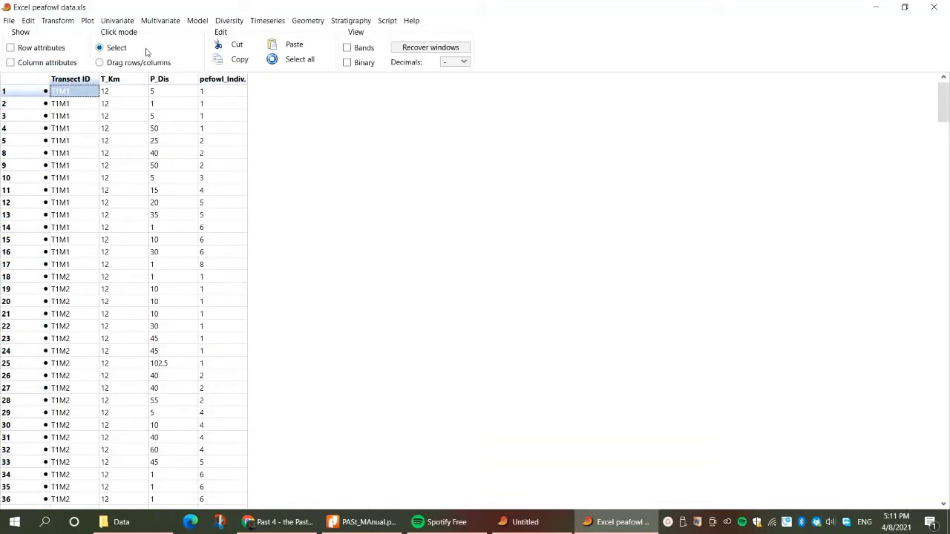
Display the column attributes and the row attributes of the data table.
{"action": "left_click", "coordinate": [11, 62]}
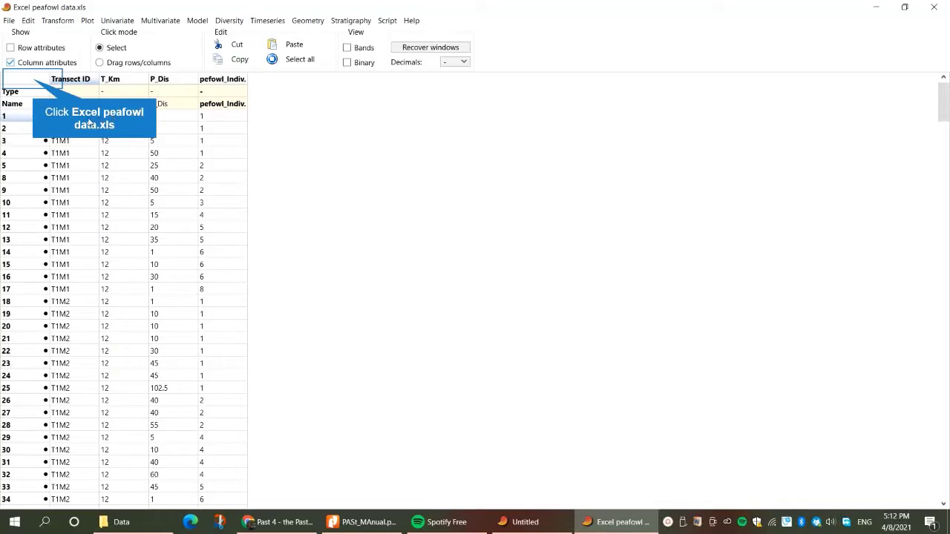
{"action": "left_click", "coordinate": [31, 81]}
{"action": "double_click", "coordinate": [34, 79]}
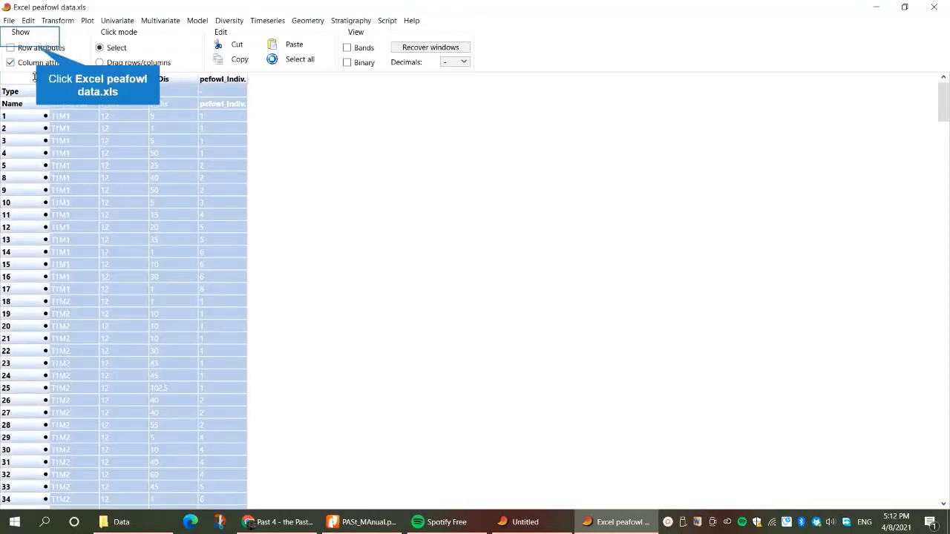
{"action": "left_click", "coordinate": [40, 48]}
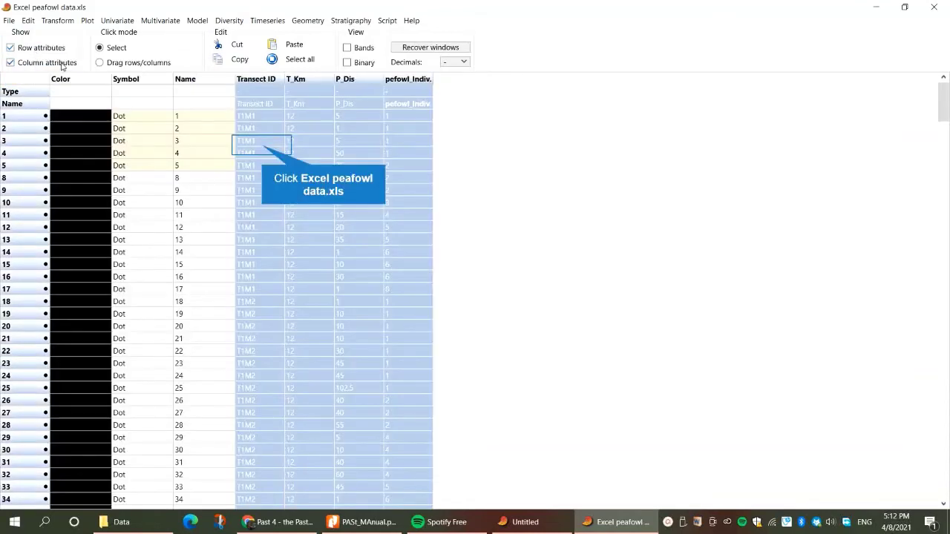
{"action": "left_click", "coordinate": [263, 132]}
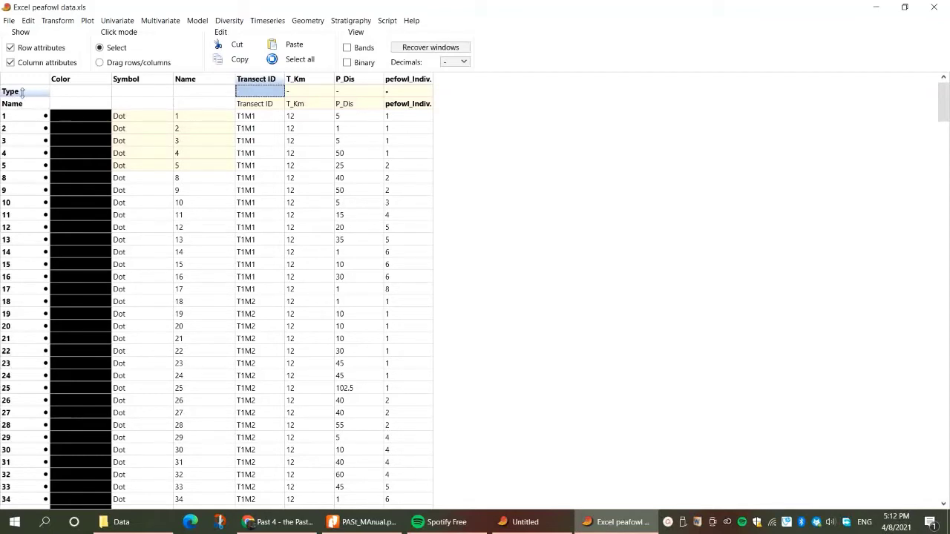
Set the data type of the Transect ID and T_Km columns to Group.
{"action": "left_click", "coordinate": [275, 92]}
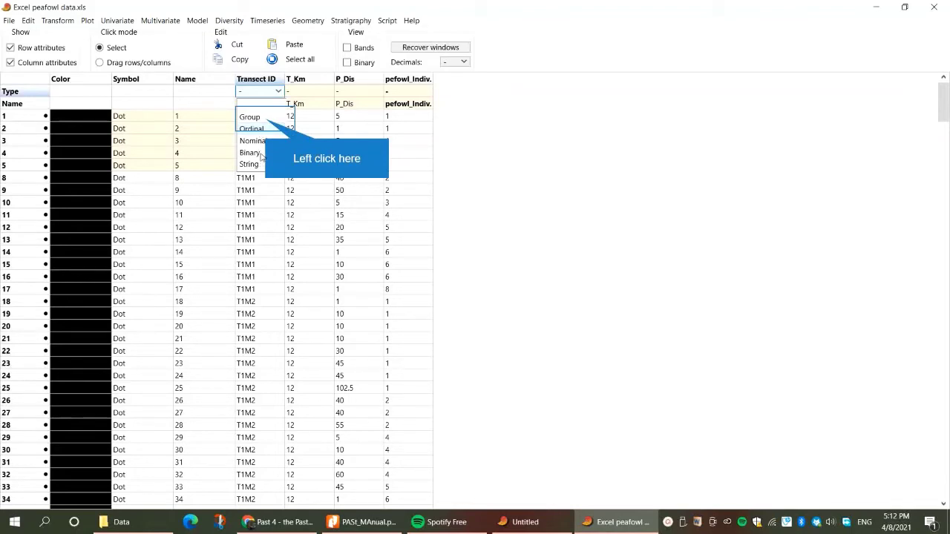
{"action": "left_click", "coordinate": [249, 117]}
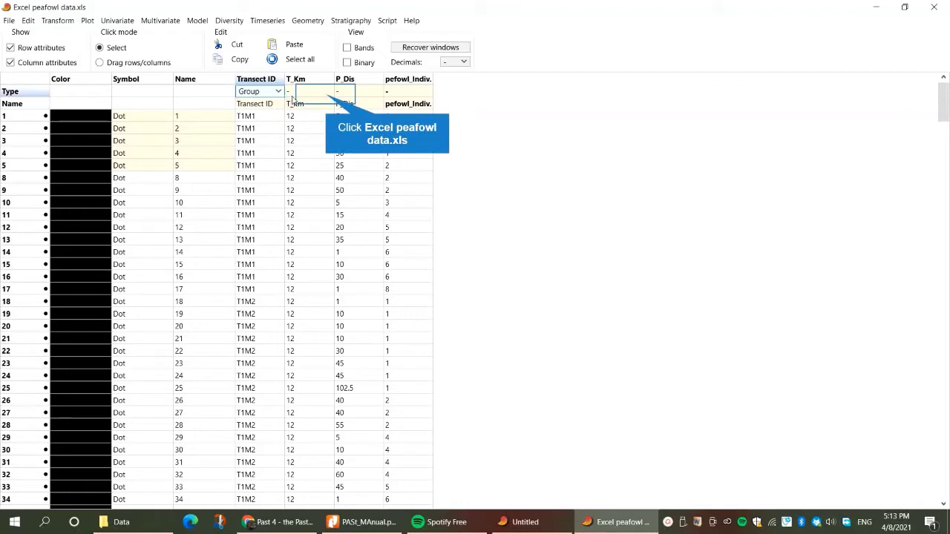
{"action": "left_click", "coordinate": [325, 93]}
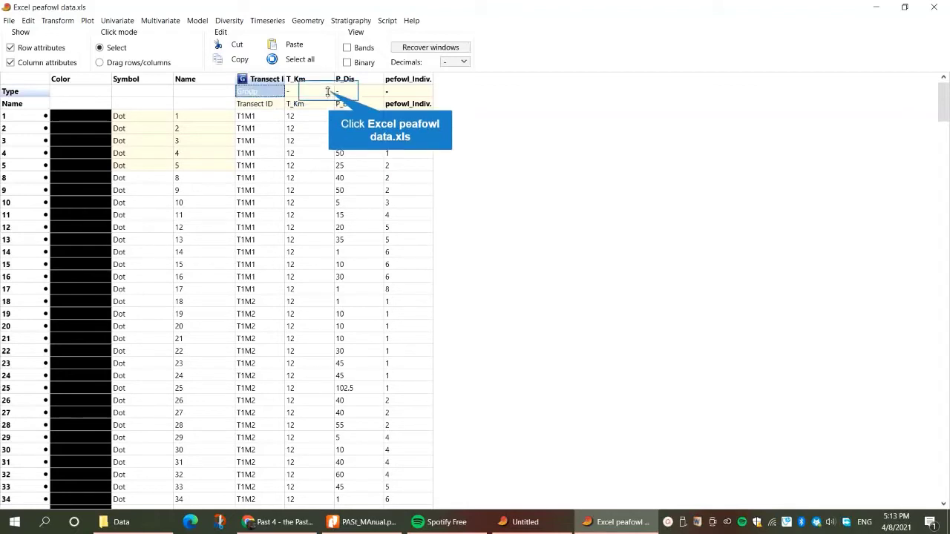
{"action": "left_click", "coordinate": [328, 91]}
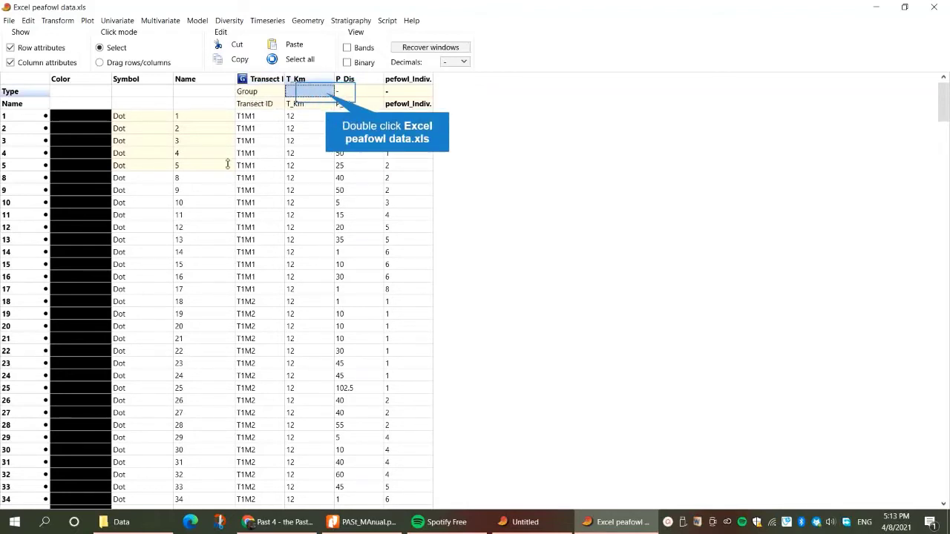
{"action": "double_click", "coordinate": [325, 95]}
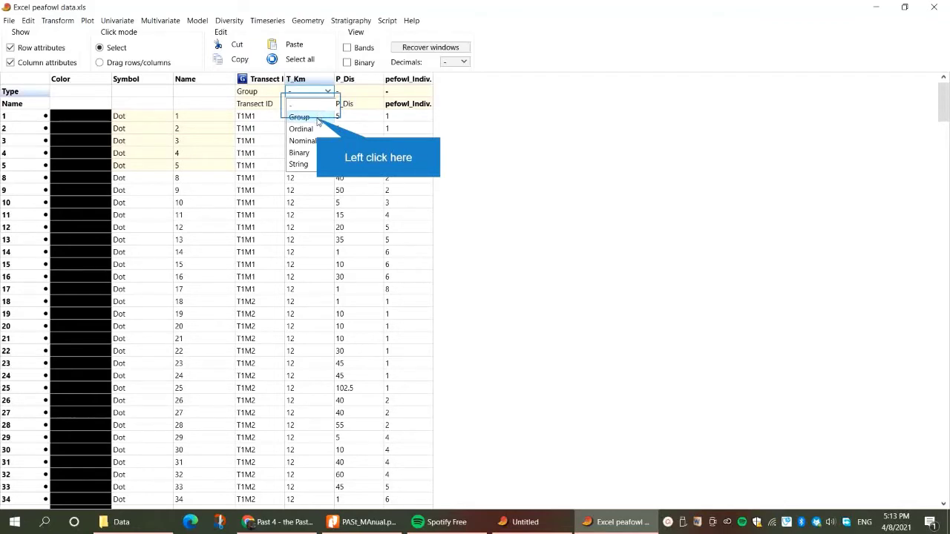
{"action": "left_click", "coordinate": [319, 119]}
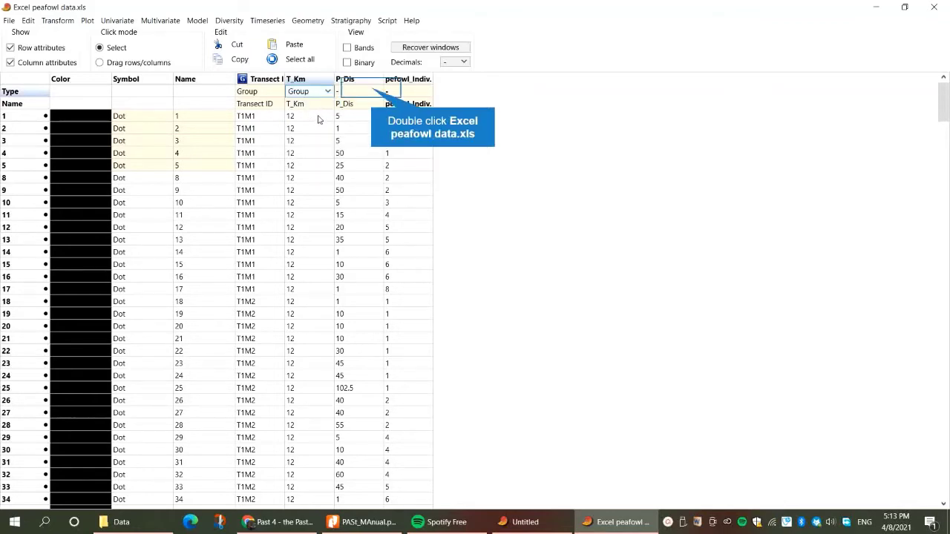
Set the data type of the P_Dis and pefowl_Indiv. columns to Group.
{"action": "double_click", "coordinate": [372, 89]}
{"action": "left_click", "coordinate": [364, 117]}
{"action": "left_click", "coordinate": [414, 93]}
{"action": "double_click", "coordinate": [419, 90]}
{"action": "left_click", "coordinate": [410, 119]}
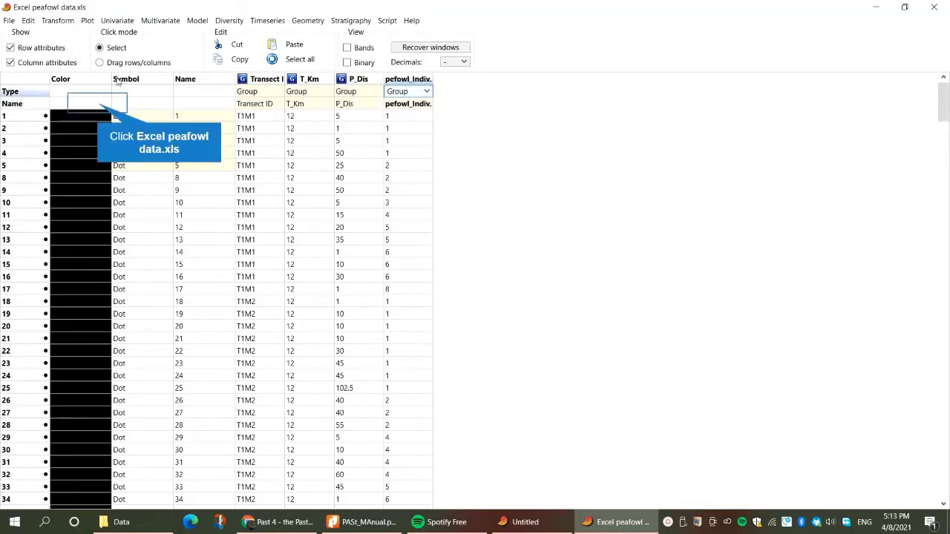
Try to remove the Color, Symbol and Name attribute columns from the table.
{"action": "left_click", "coordinate": [85, 88]}
{"action": "left_click", "coordinate": [85, 83]}
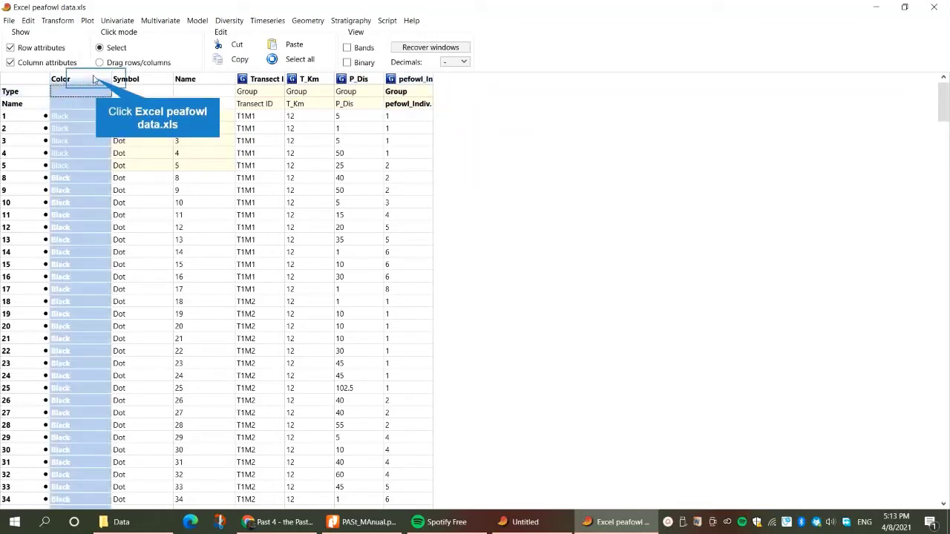
{"action": "left_click", "coordinate": [137, 80], "text": "ctrl"}
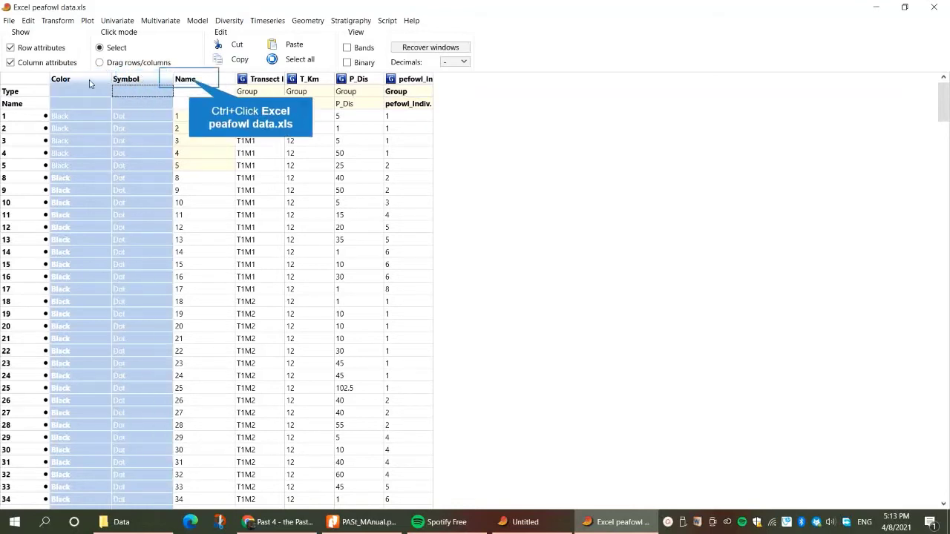
{"action": "left_click", "coordinate": [187, 82], "text": "ctrl"}
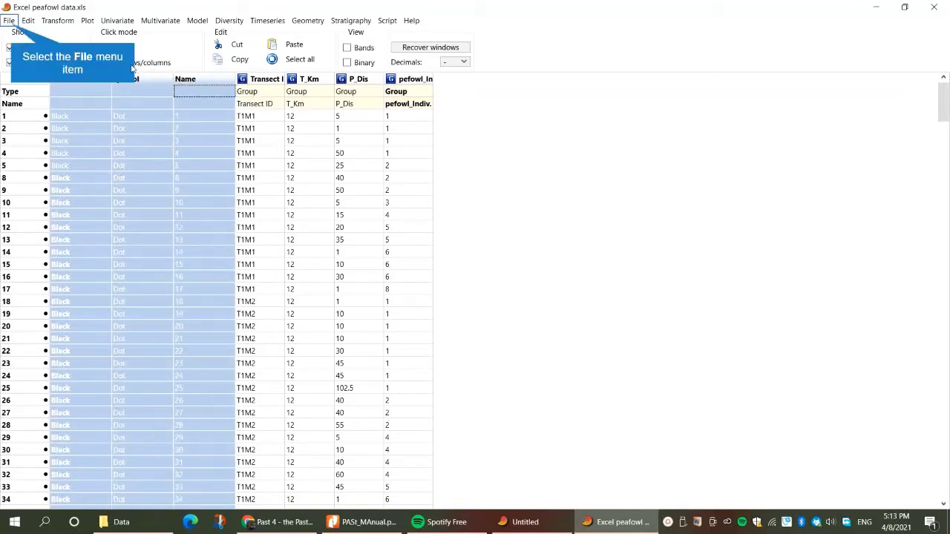
{"action": "left_click", "coordinate": [22, 25]}
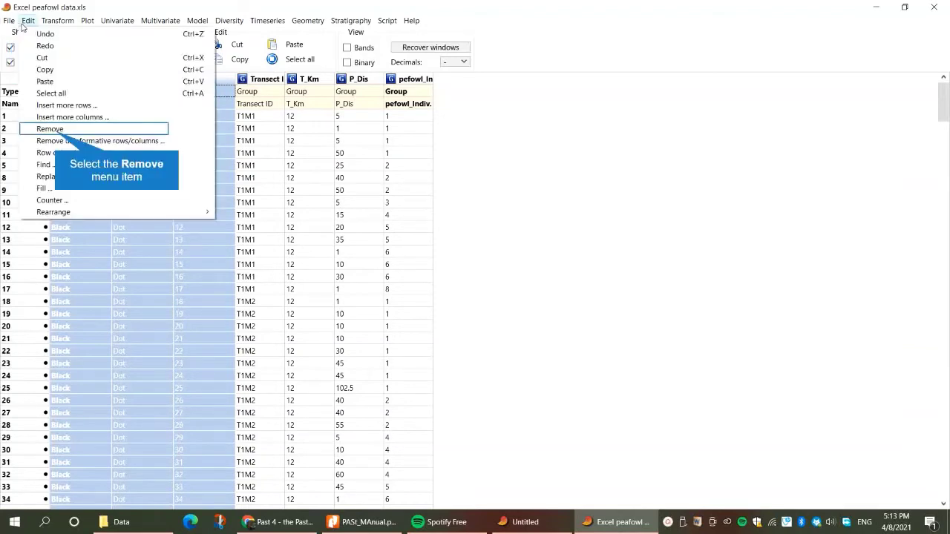
{"action": "left_click", "coordinate": [51, 128]}
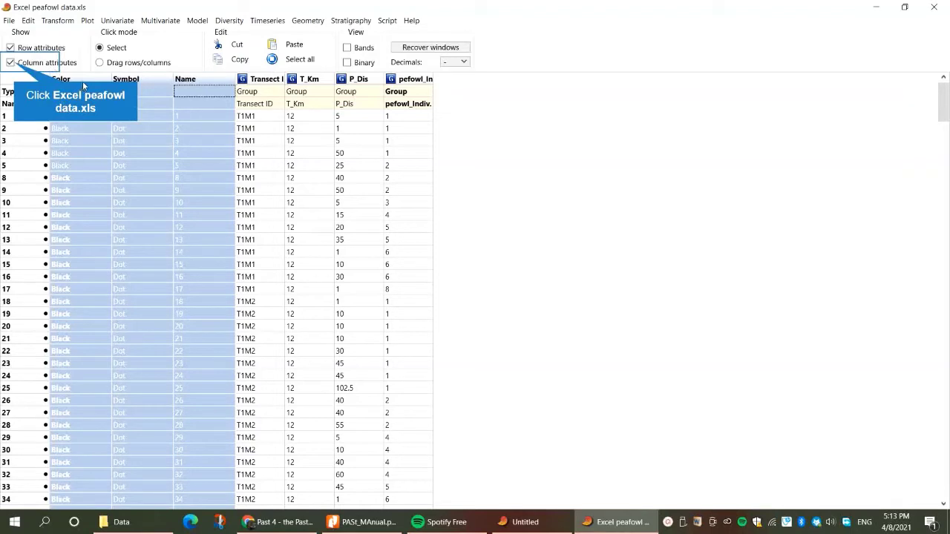
Hide the row and column attributes, and select the T_Km column.
{"action": "left_click", "coordinate": [12, 49]}
{"action": "left_click", "coordinate": [12, 63]}
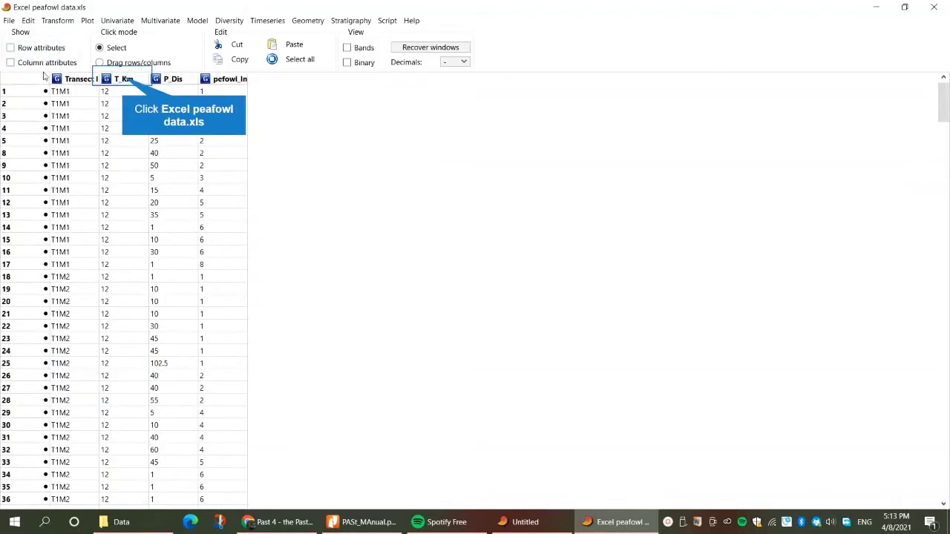
{"action": "left_click", "coordinate": [121, 78]}
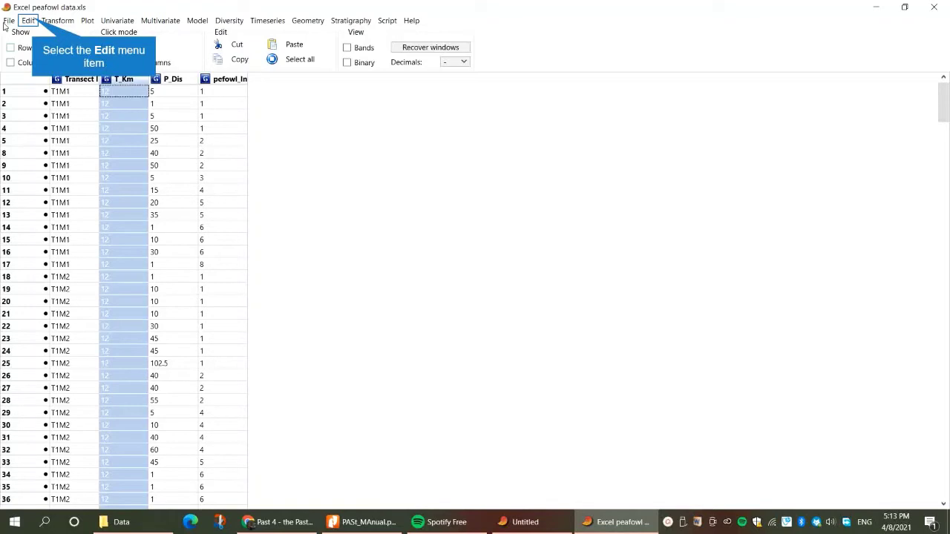
Transpose the grouped data table with the T_Km column selected, and undo the transposition.
{"action": "left_click", "coordinate": [36, 20]}
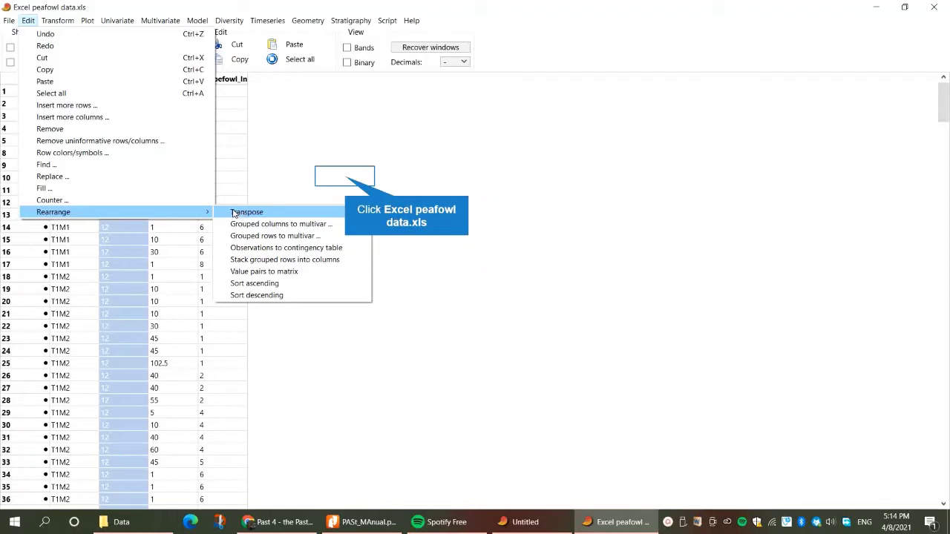
{"action": "left_click", "coordinate": [346, 180]}
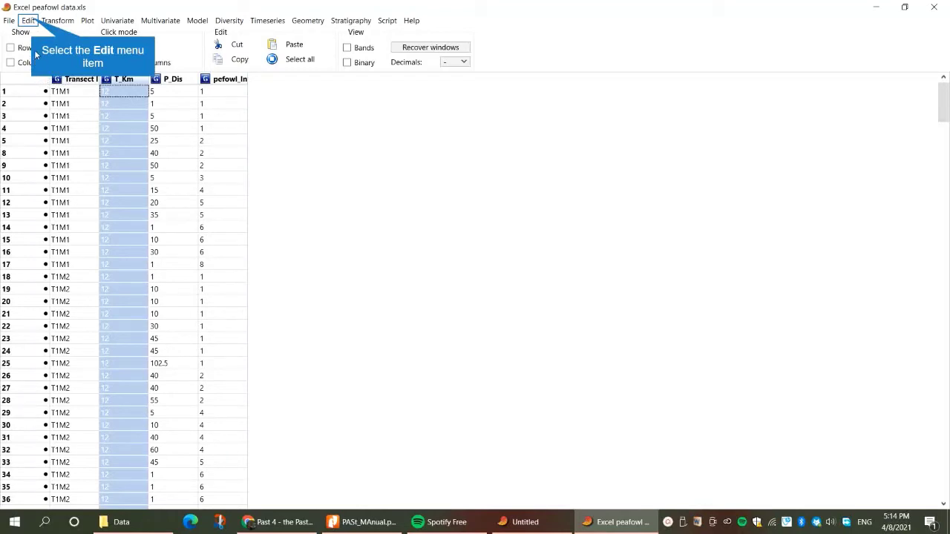
{"action": "left_click", "coordinate": [33, 21]}
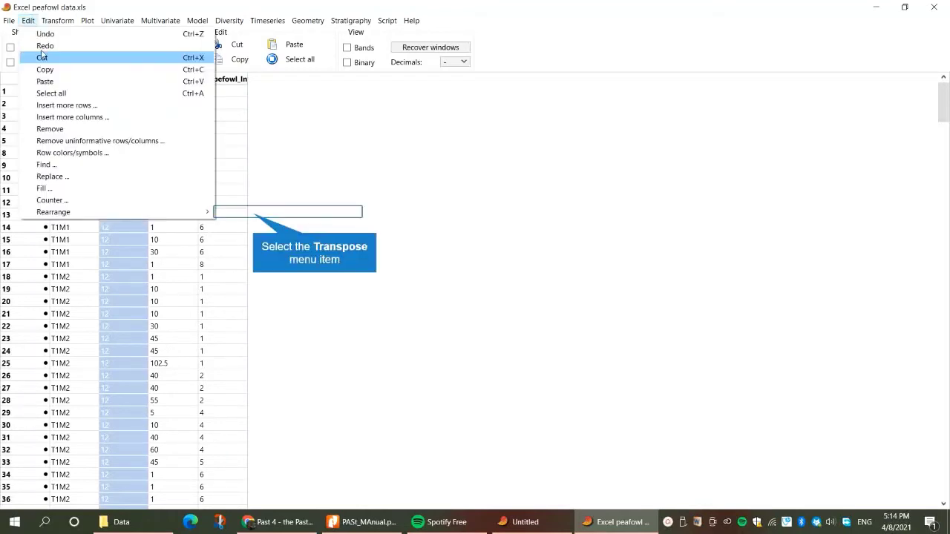
{"action": "left_click", "coordinate": [253, 214]}
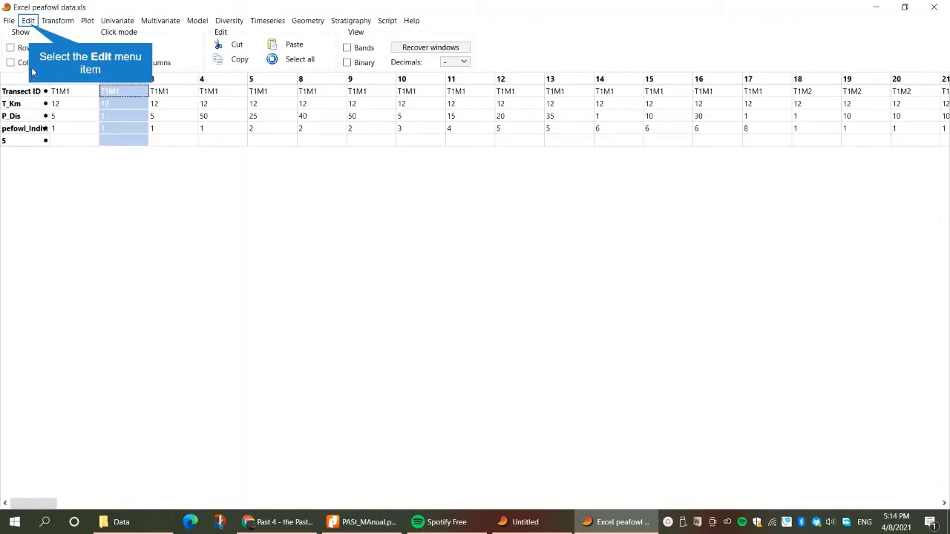
{"action": "left_click", "coordinate": [28, 21]}
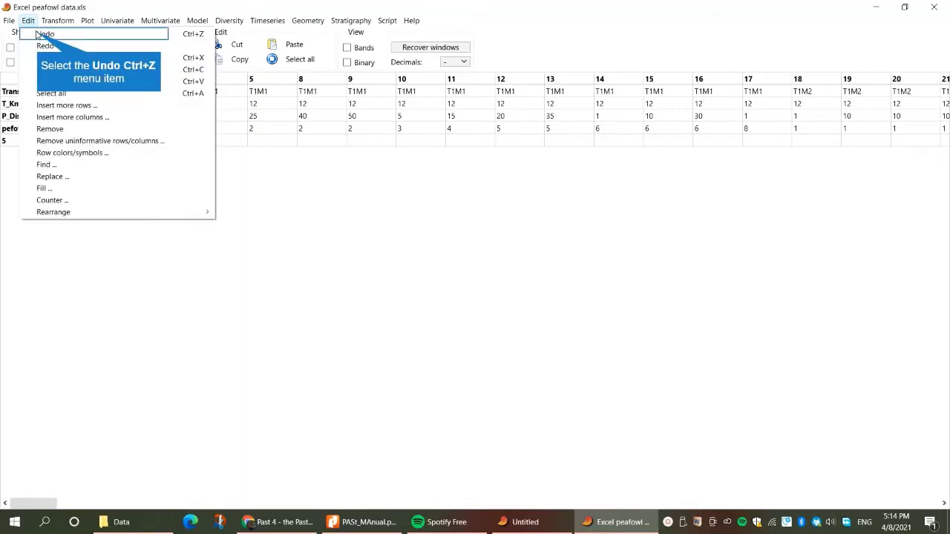
{"action": "left_click", "coordinate": [40, 34]}
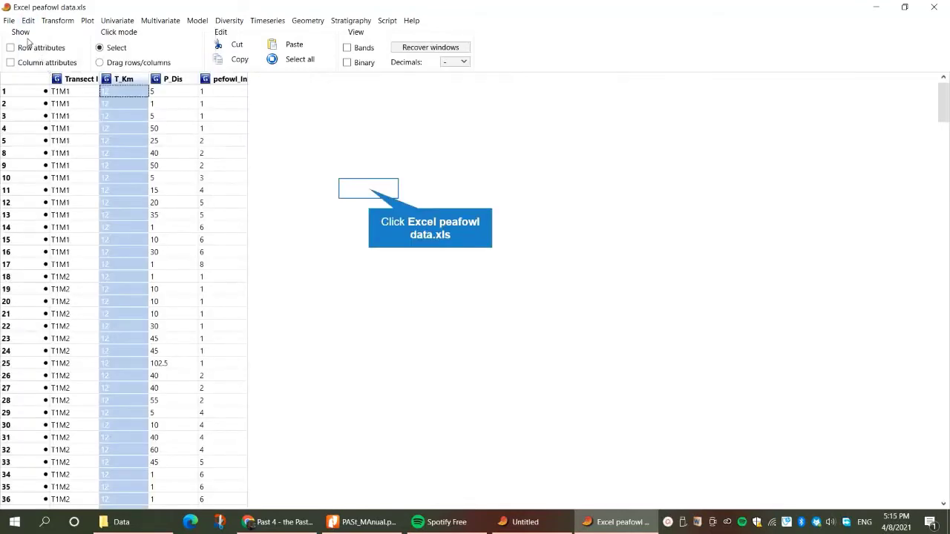
Rearrange the whole data table with Grouped columns to multivar, using 10 columns per group.
{"action": "left_click", "coordinate": [28, 21]}
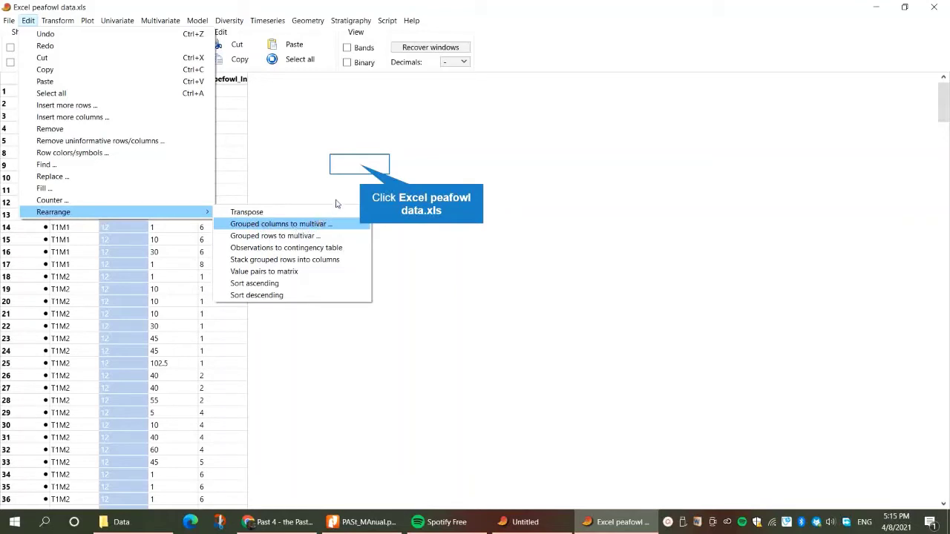
{"action": "left_click", "coordinate": [314, 155]}
{"action": "left_click", "coordinate": [67, 79]}
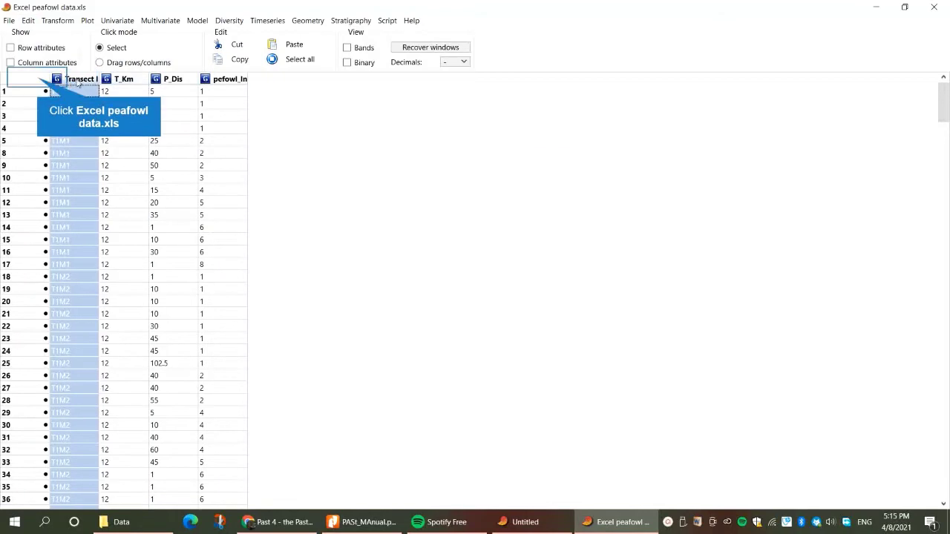
{"action": "left_click", "coordinate": [46, 79]}
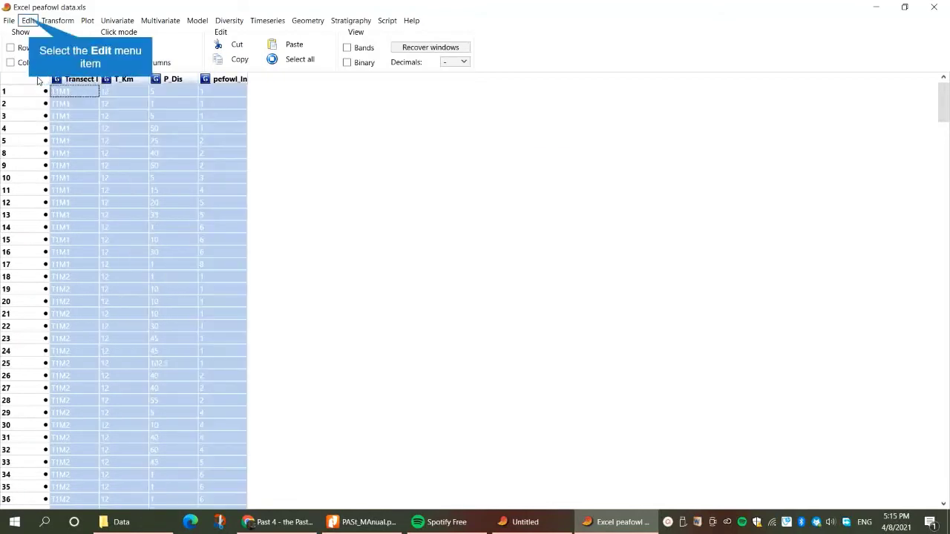
{"action": "left_click", "coordinate": [28, 21]}
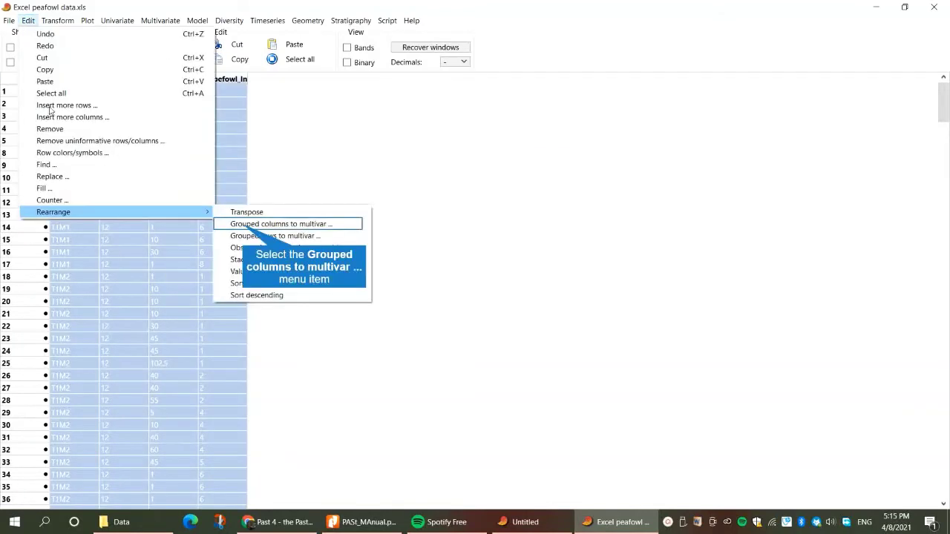
{"action": "left_click", "coordinate": [244, 225]}
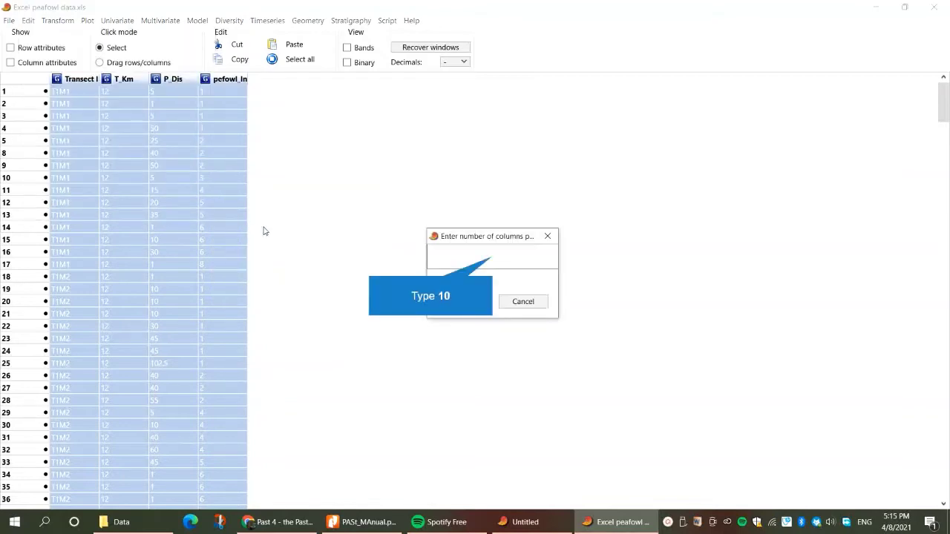
{"action": "type", "text": "10"}
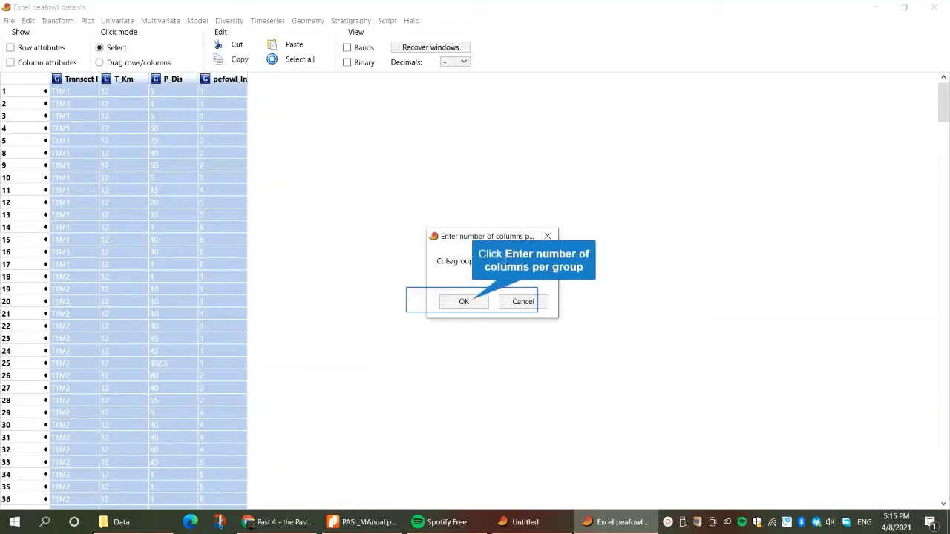
{"action": "left_click", "coordinate": [464, 301]}
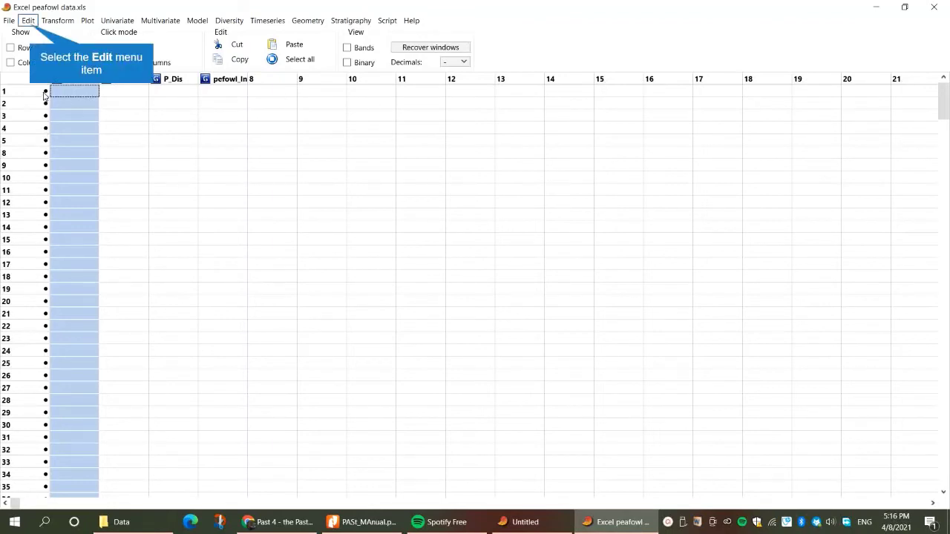
Undo the Grouped columns to multivar rearrangement, and open and cancel the Grouped rows to multivar command.
{"action": "left_click", "coordinate": [31, 22]}
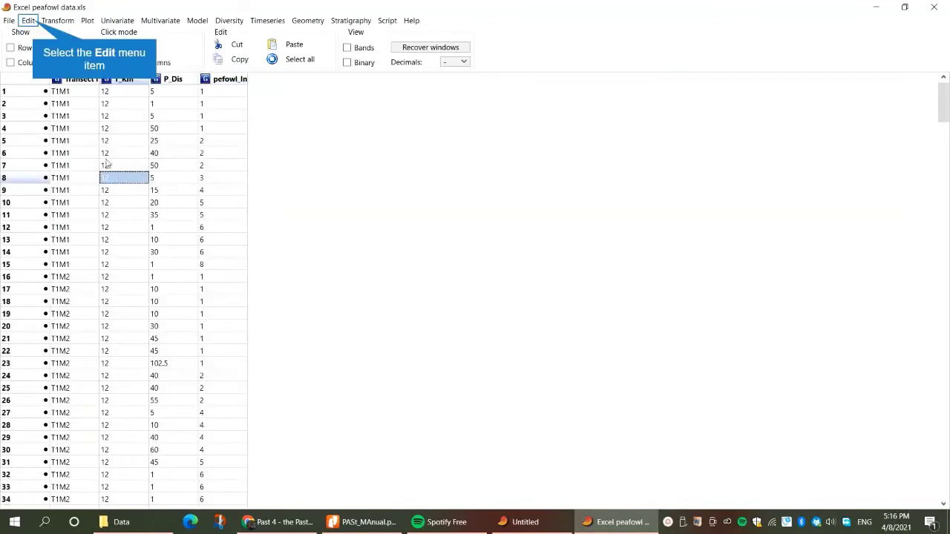
{"action": "left_click", "coordinate": [31, 22]}
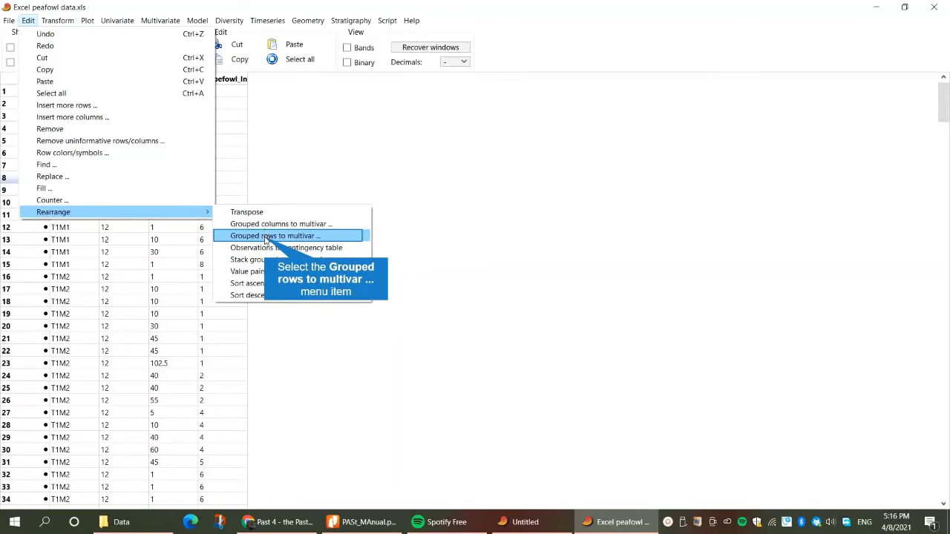
{"action": "left_click", "coordinate": [265, 236]}
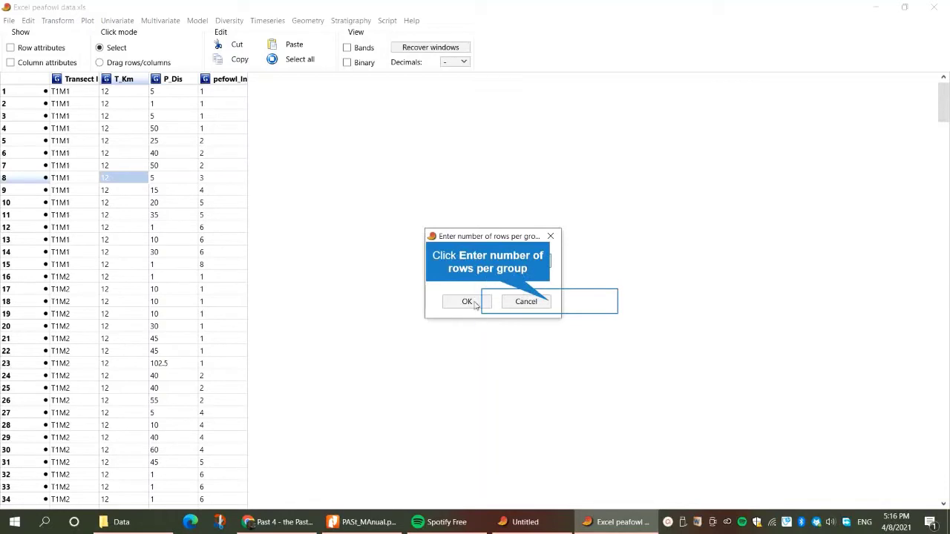
{"action": "left_click", "coordinate": [536, 306]}
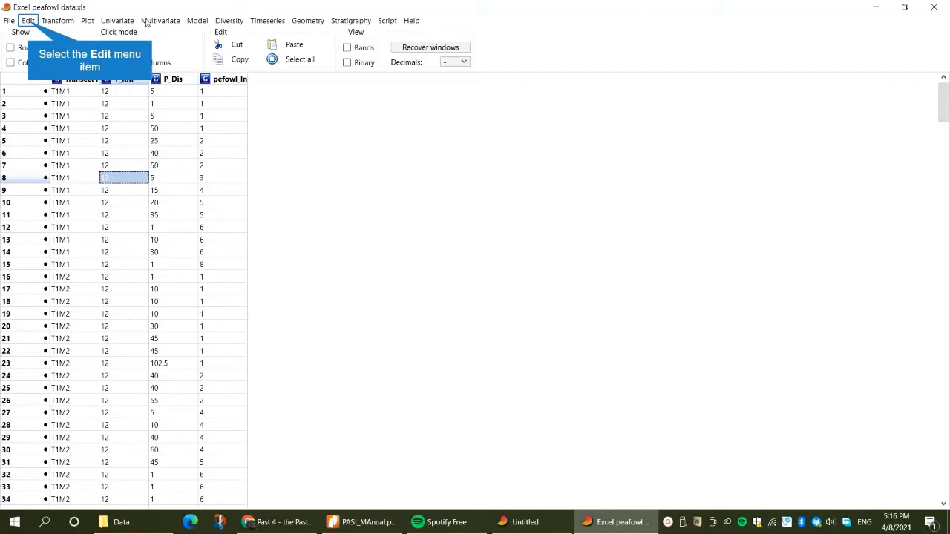
{"action": "left_click", "coordinate": [28, 21]}
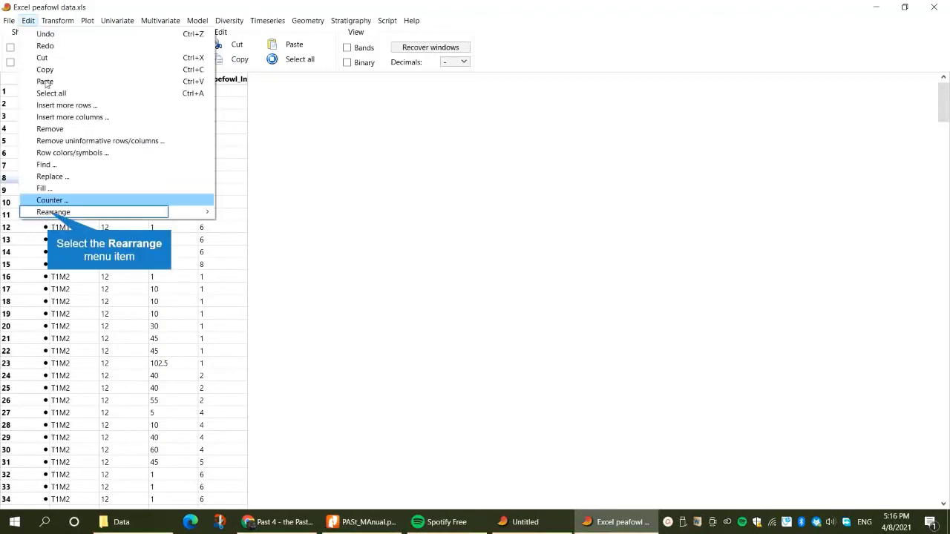
{"action": "left_click", "coordinate": [95, 214]}
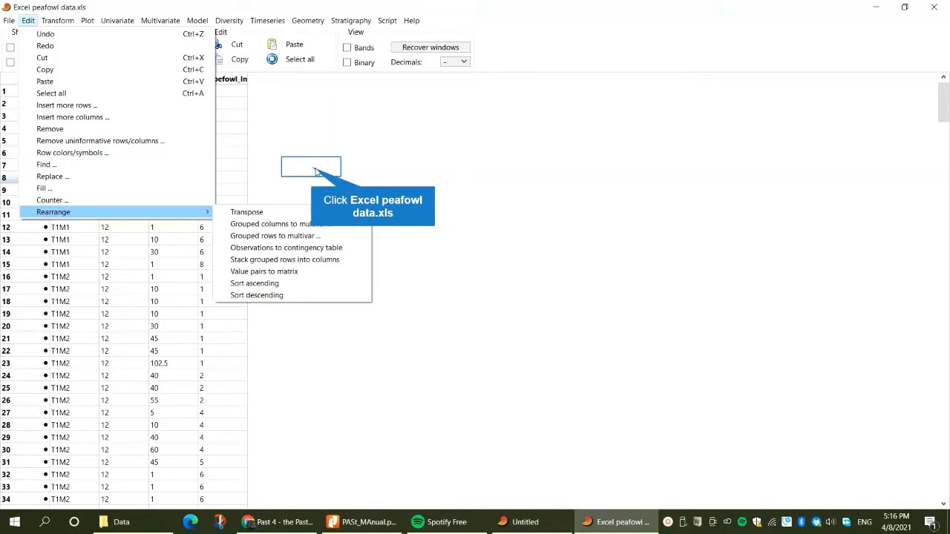
{"action": "left_click", "coordinate": [312, 171]}
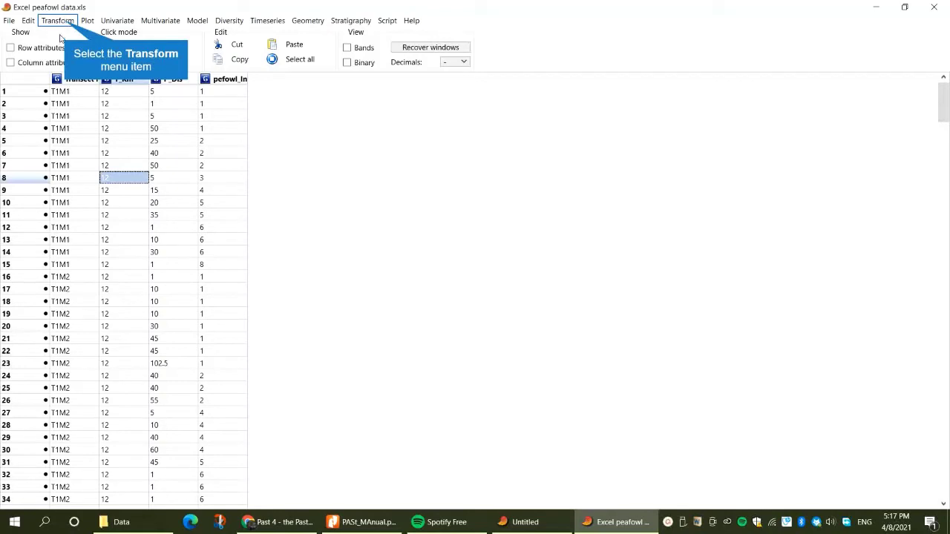
{"action": "left_click", "coordinate": [87, 20]}
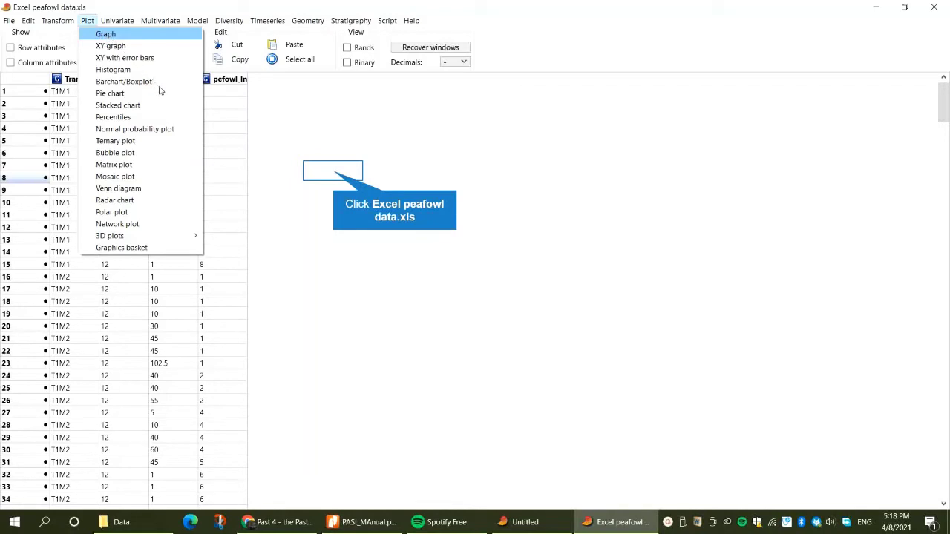
{"action": "left_click", "coordinate": [237, 130]}
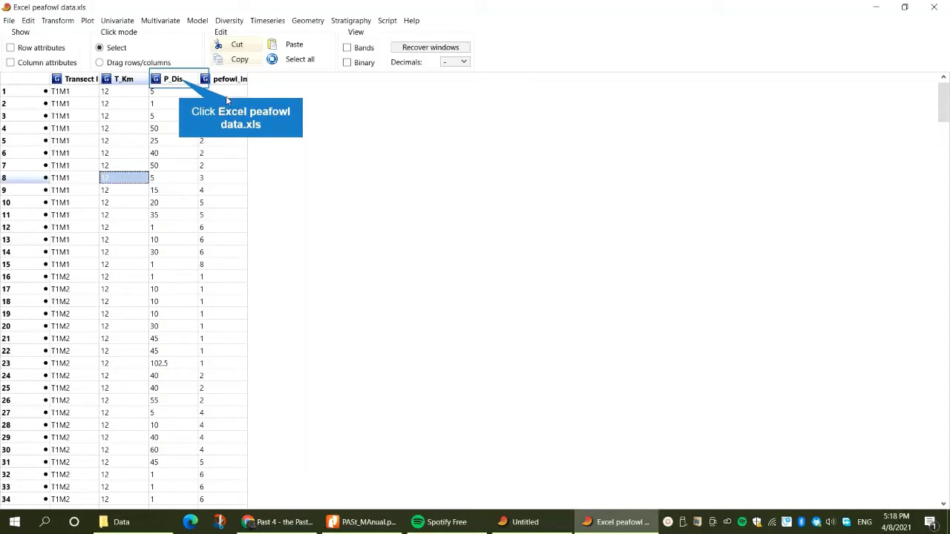
Try to plot an XY graph of the P_Dis and pefowl_Indiv. columns, and dismiss the message.
{"action": "left_click", "coordinate": [179, 80]}
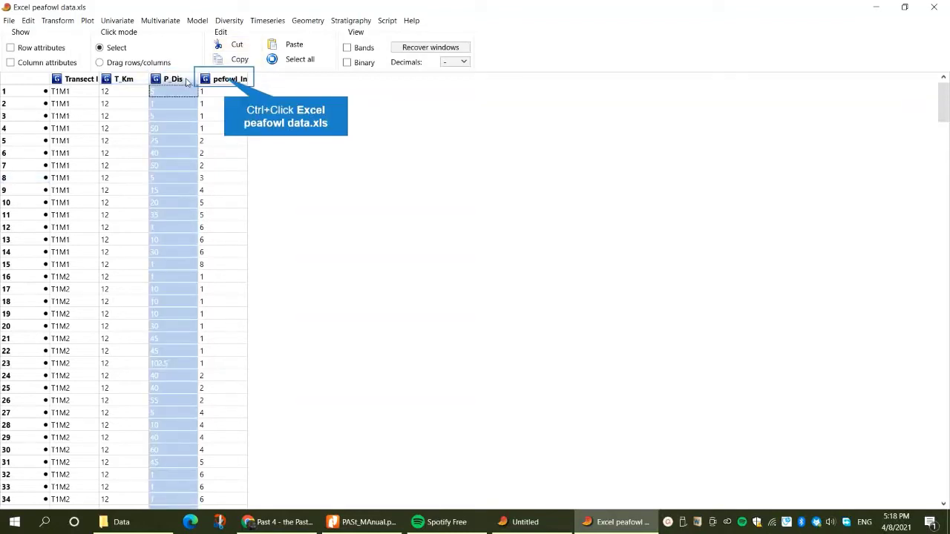
{"action": "left_click", "coordinate": [225, 80], "text": "ctrl"}
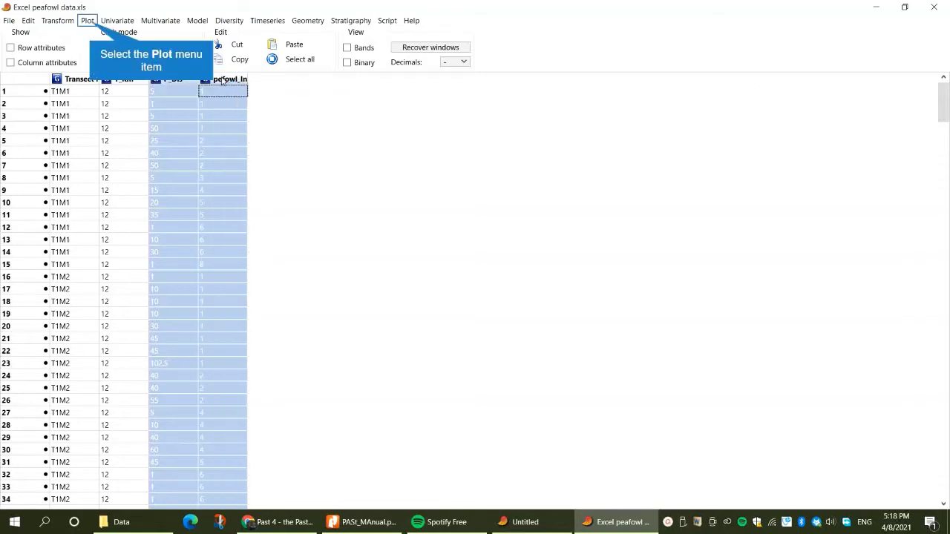
{"action": "left_click", "coordinate": [87, 21]}
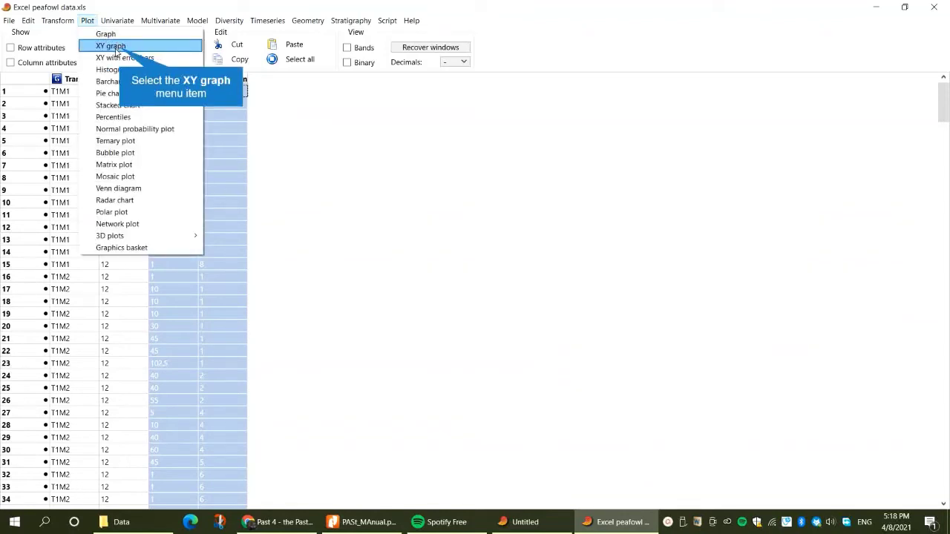
{"action": "left_click", "coordinate": [119, 48]}
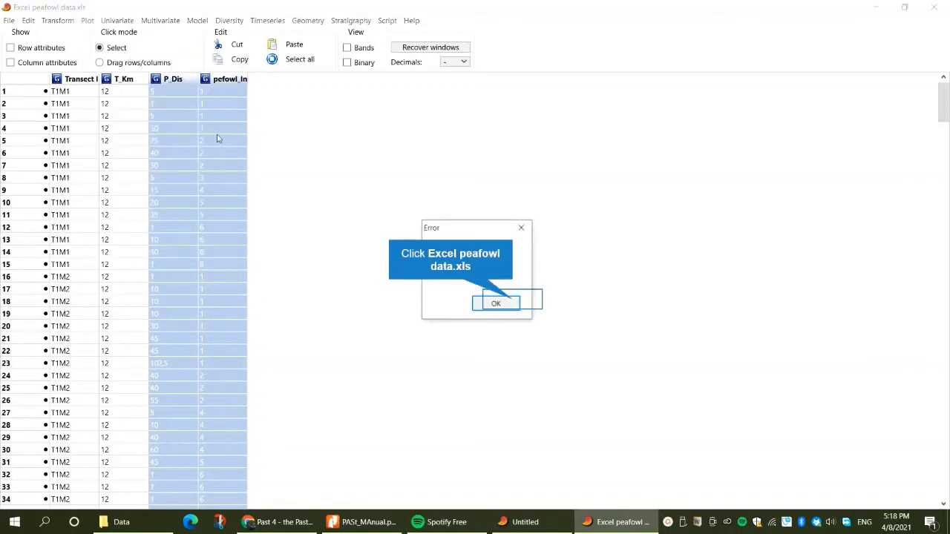
{"action": "key", "text": "Return"}
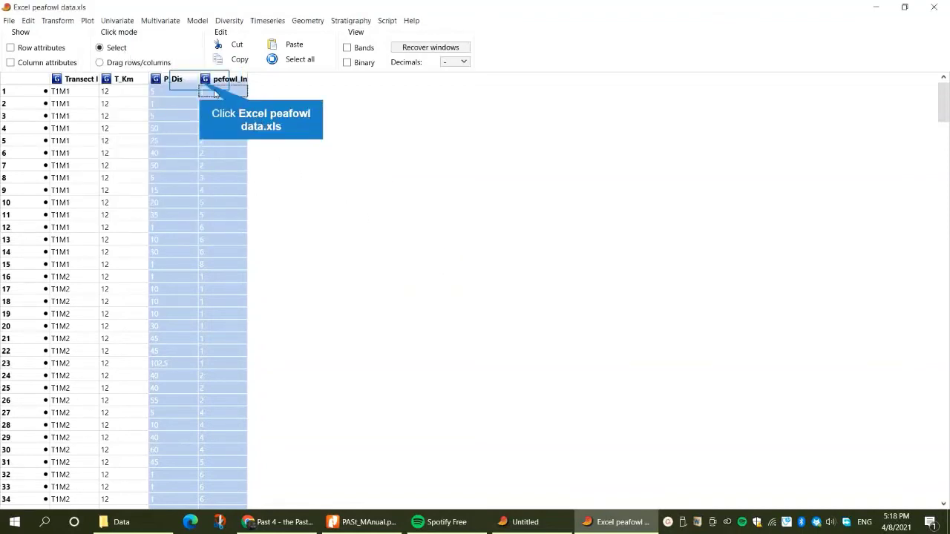
Plot a Graph of only the pefowl_Indiv. column, and close the plot window.
{"action": "left_click", "coordinate": [172, 79]}
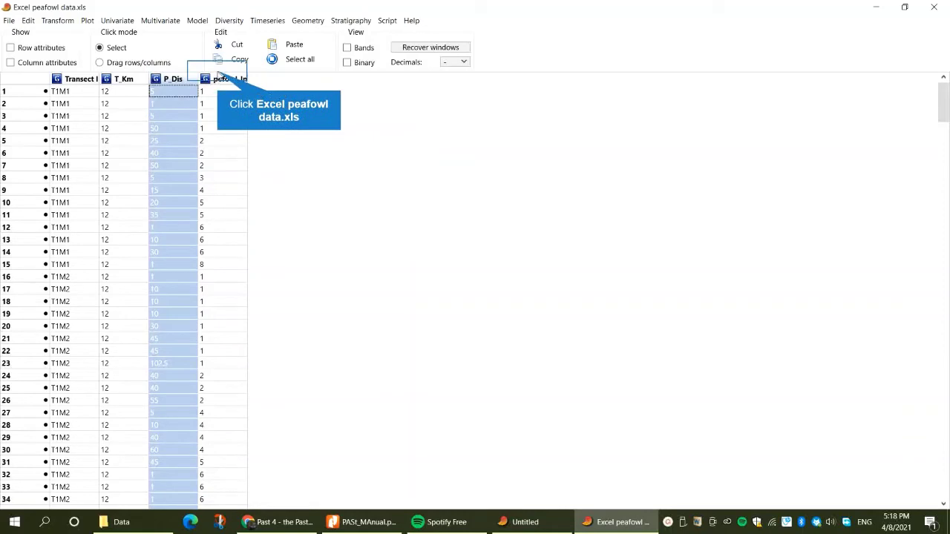
{"action": "left_click", "coordinate": [217, 78]}
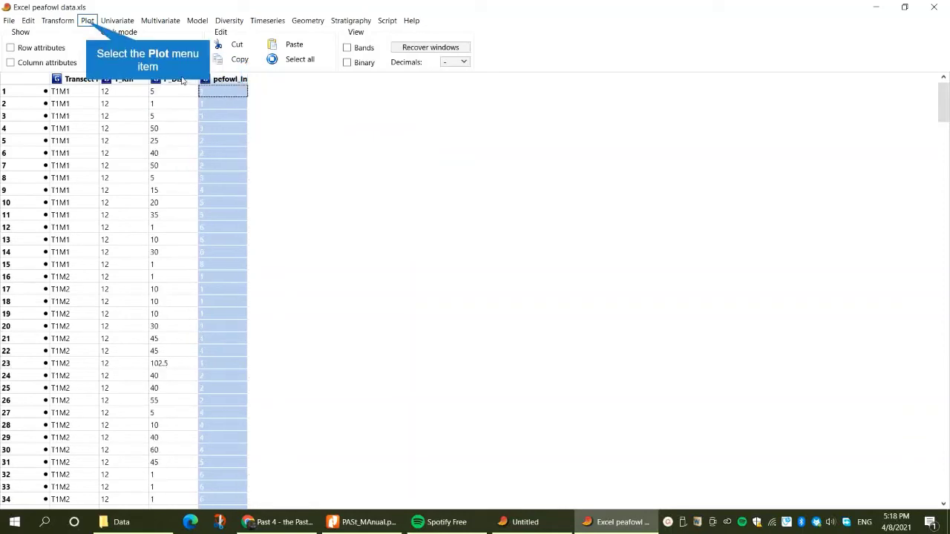
{"action": "left_click", "coordinate": [87, 21]}
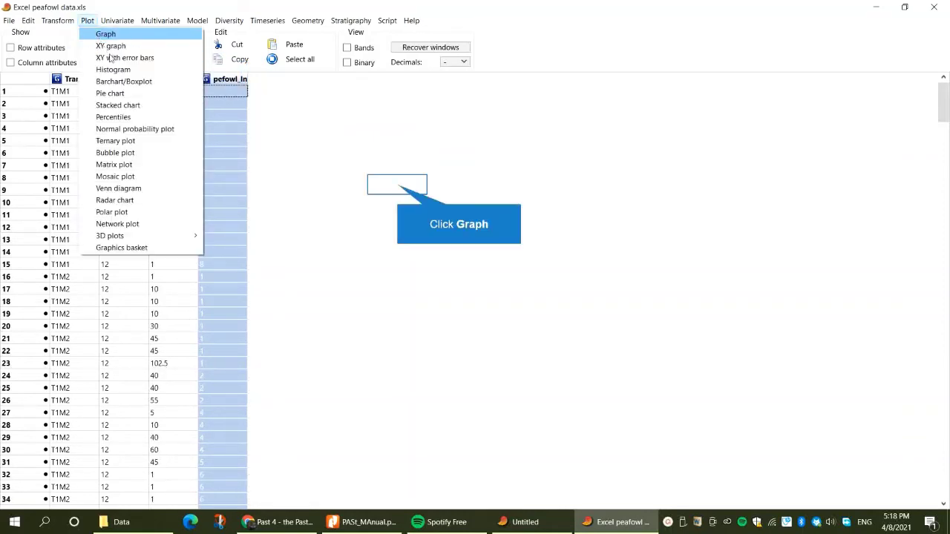
{"action": "left_click", "coordinate": [401, 190]}
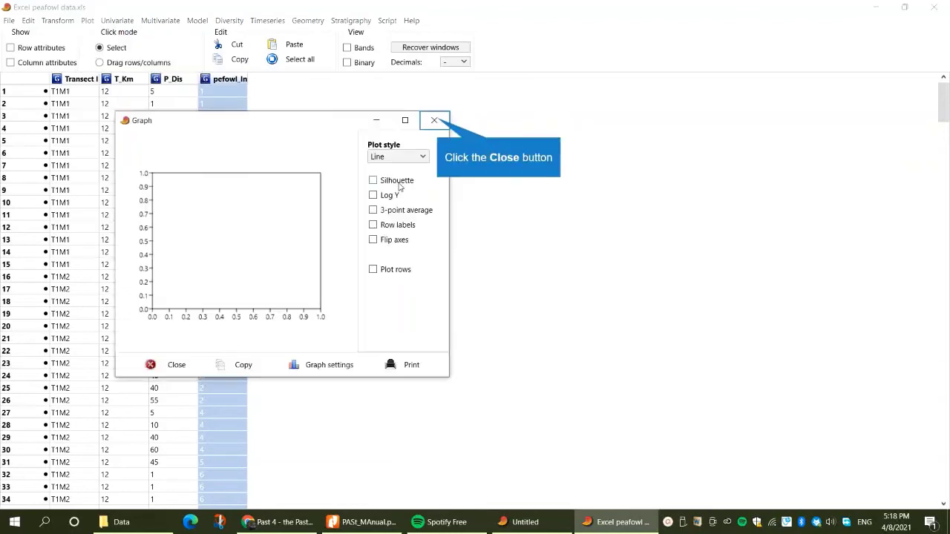
{"action": "left_click", "coordinate": [435, 120]}
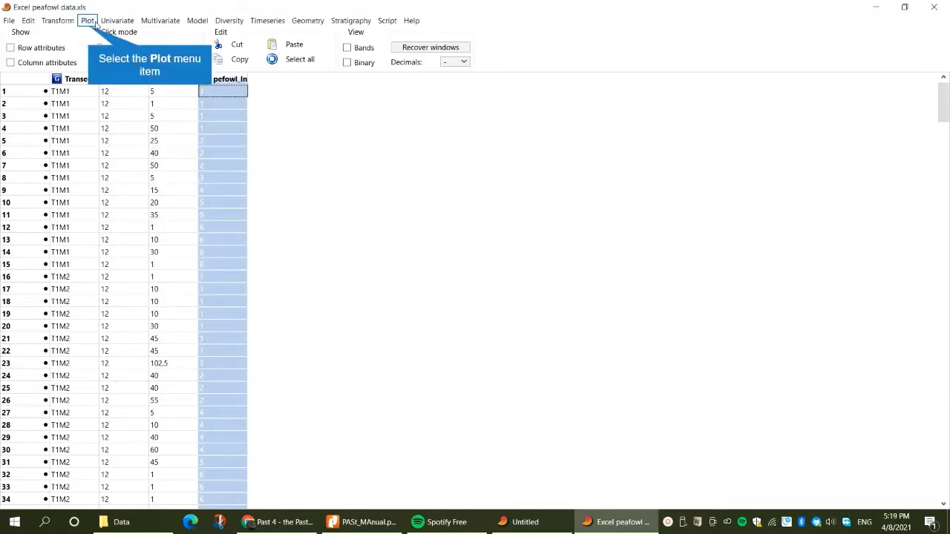
Try to plot an XY graph with only the pefowl_Indiv. column selected, and dismiss the message.
{"action": "left_click", "coordinate": [88, 21]}
{"action": "left_click", "coordinate": [108, 46]}
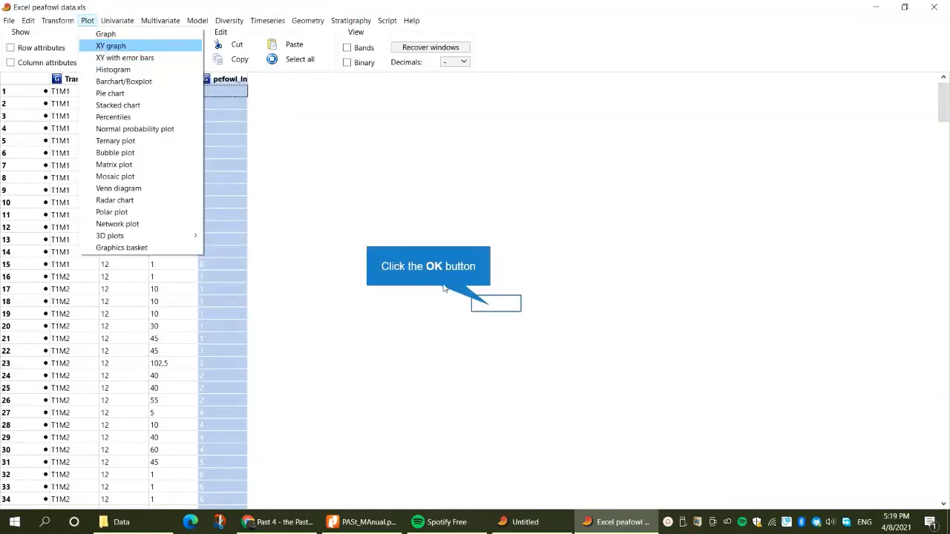
{"action": "left_click", "coordinate": [490, 302]}
Try to plot a Histogram of the P_Dis and pefowl_Indiv. columns together, and dismiss the message.
{"action": "left_click", "coordinate": [178, 81]}
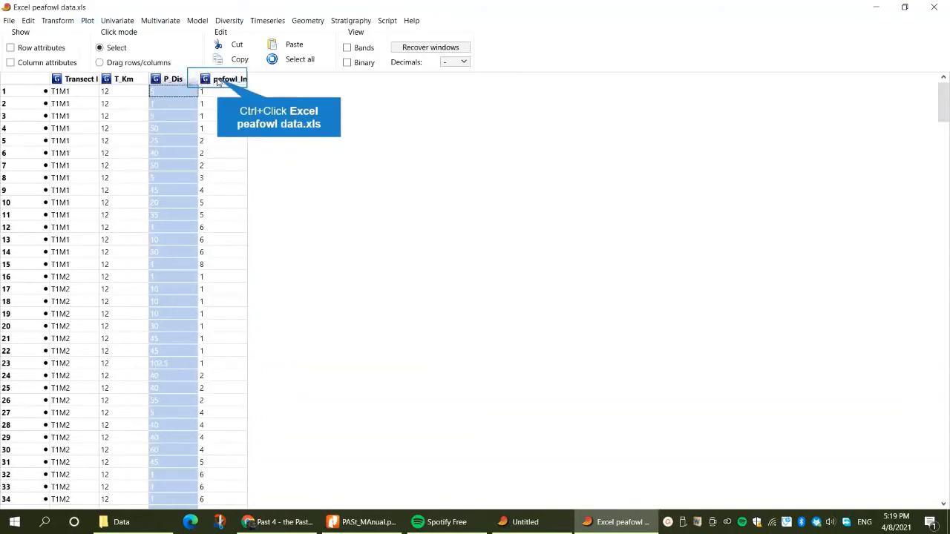
{"action": "left_click", "coordinate": [213, 80], "text": "ctrl"}
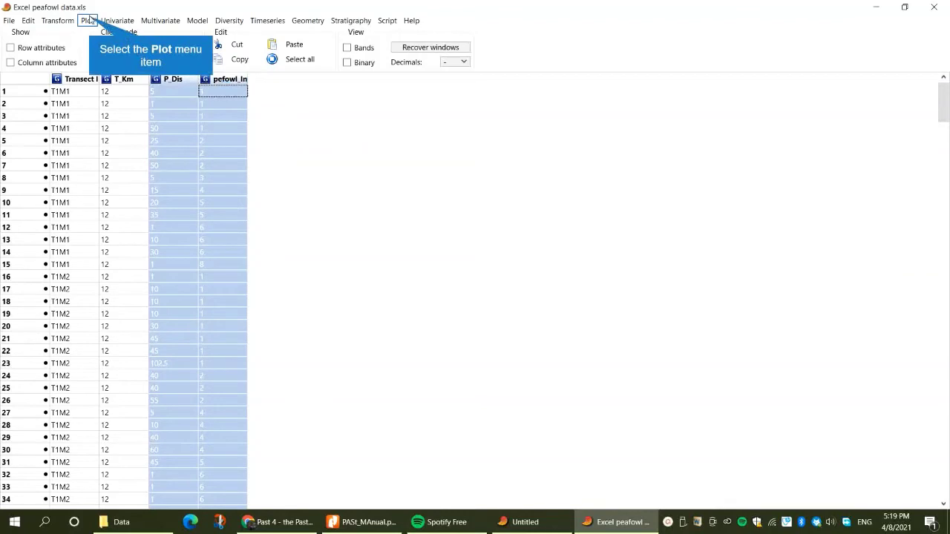
{"action": "left_click", "coordinate": [92, 21]}
{"action": "left_click", "coordinate": [112, 68]}
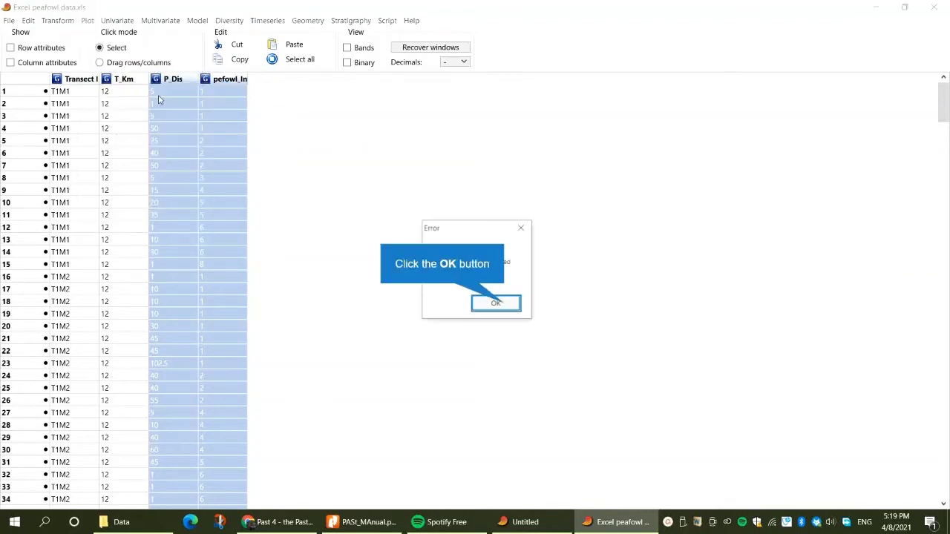
{"action": "left_click", "coordinate": [506, 304]}
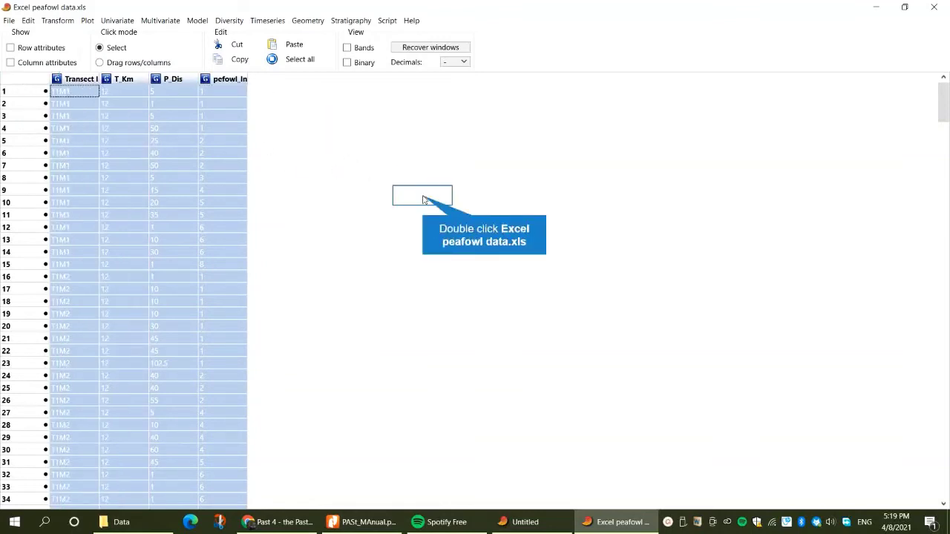
Undo the Group type assignment of the pefowl_Indiv. column.
{"action": "left_click", "coordinate": [51, 23]}
{"action": "left_click", "coordinate": [377, 224]}
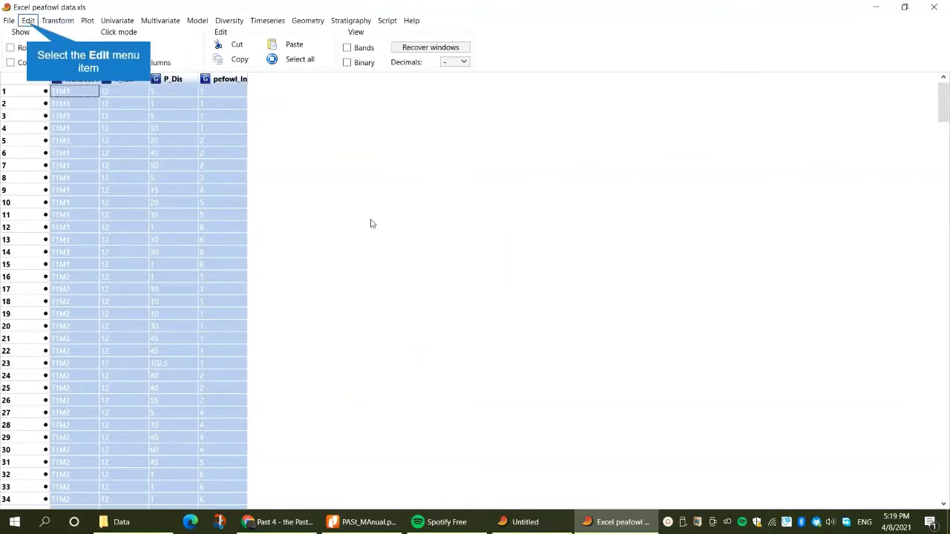
{"action": "left_click", "coordinate": [27, 21]}
{"action": "left_click", "coordinate": [32, 35]}
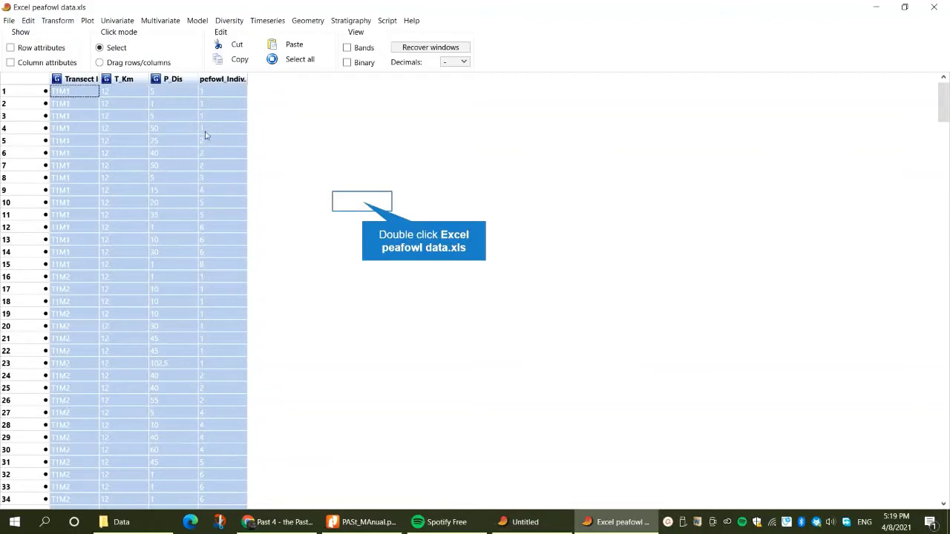
{"action": "double_click", "coordinate": [365, 205]}
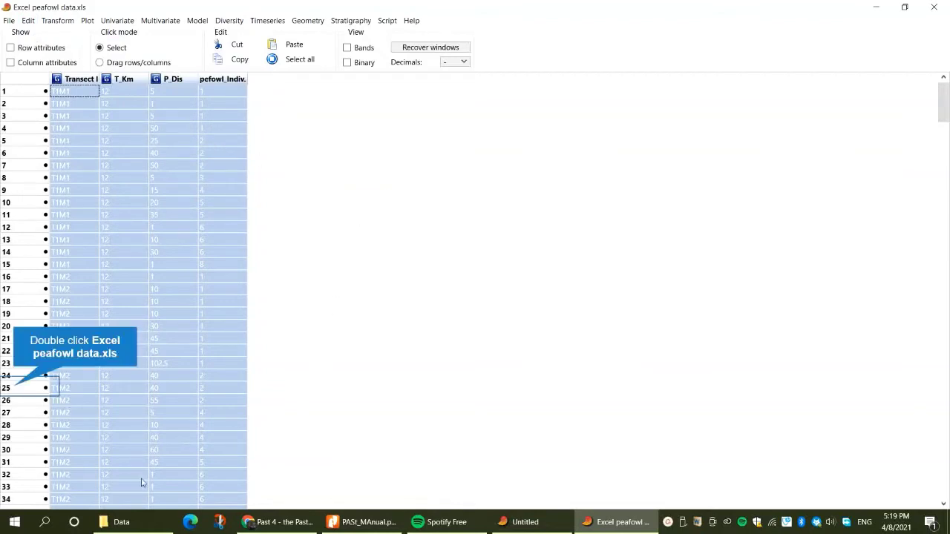
Try to plot a Graph with only row 25 selected, and dismiss the message.
{"action": "double_click", "coordinate": [14, 390]}
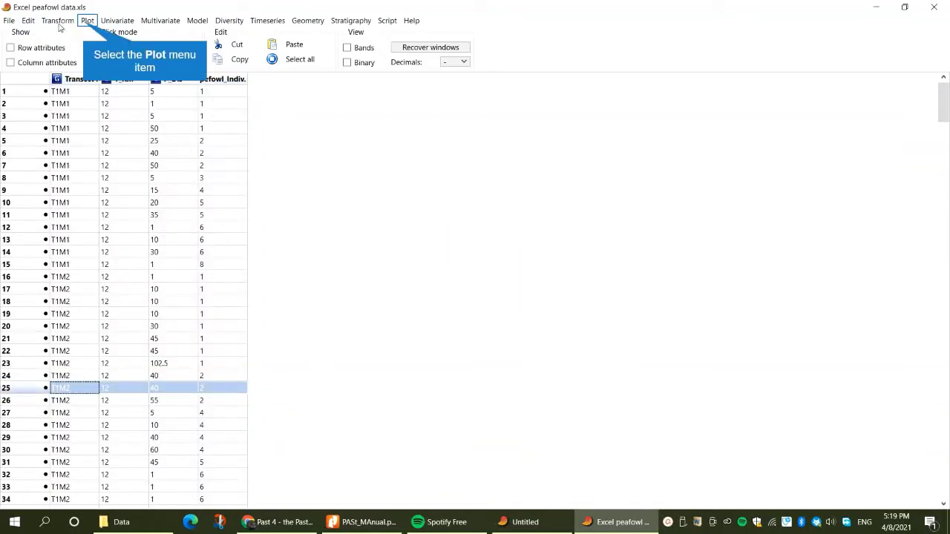
{"action": "left_click", "coordinate": [85, 22]}
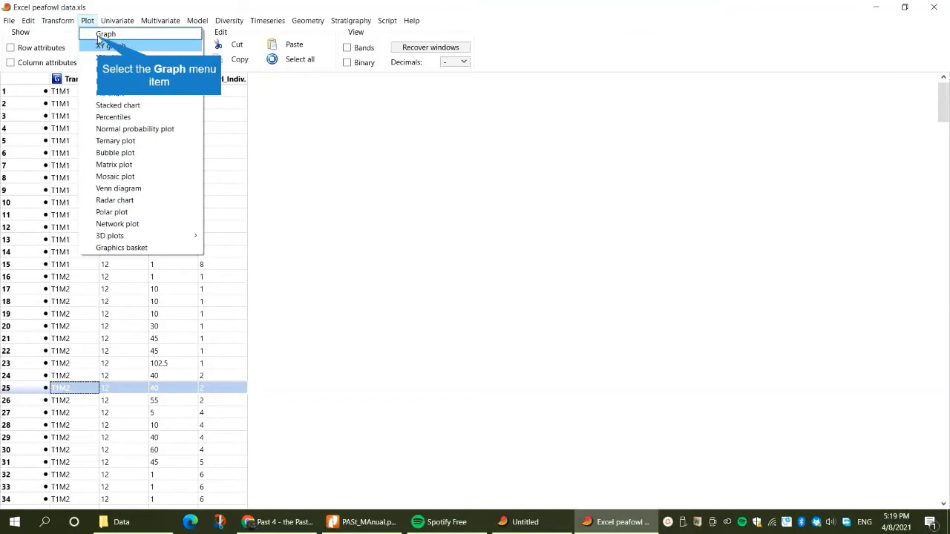
{"action": "left_click", "coordinate": [89, 36]}
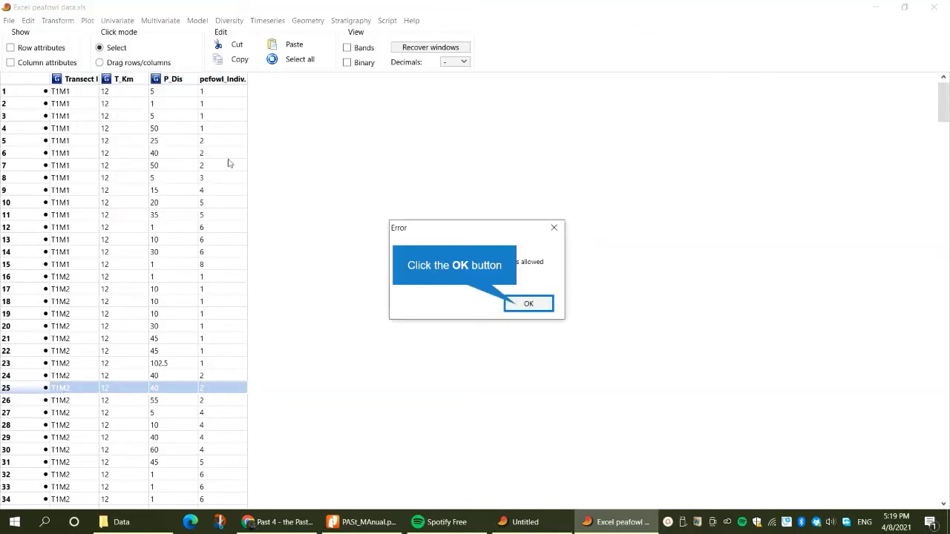
{"action": "left_click", "coordinate": [515, 306]}
Plot a Graph of the P_Dis and pefowl_Indiv. columns together.
{"action": "left_click", "coordinate": [182, 80]}
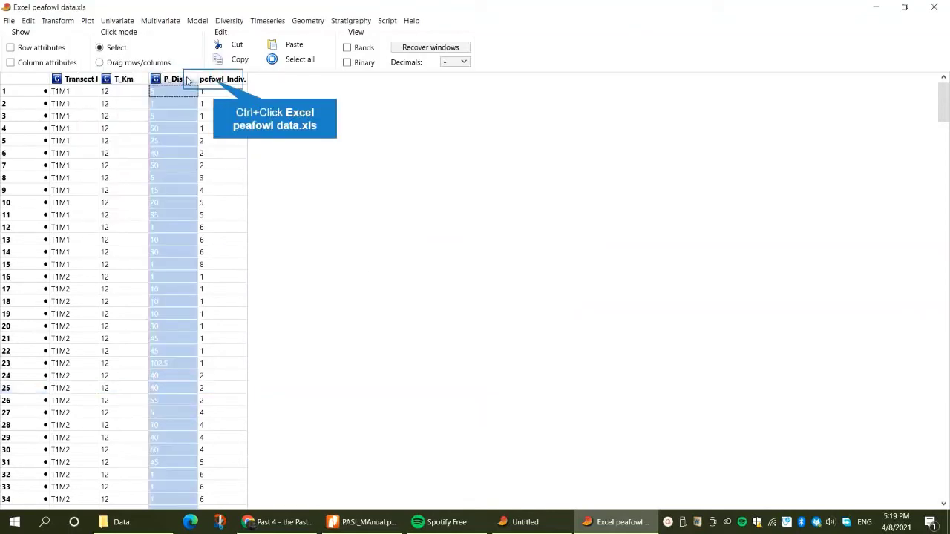
{"action": "left_click", "coordinate": [215, 81], "text": "ctrl"}
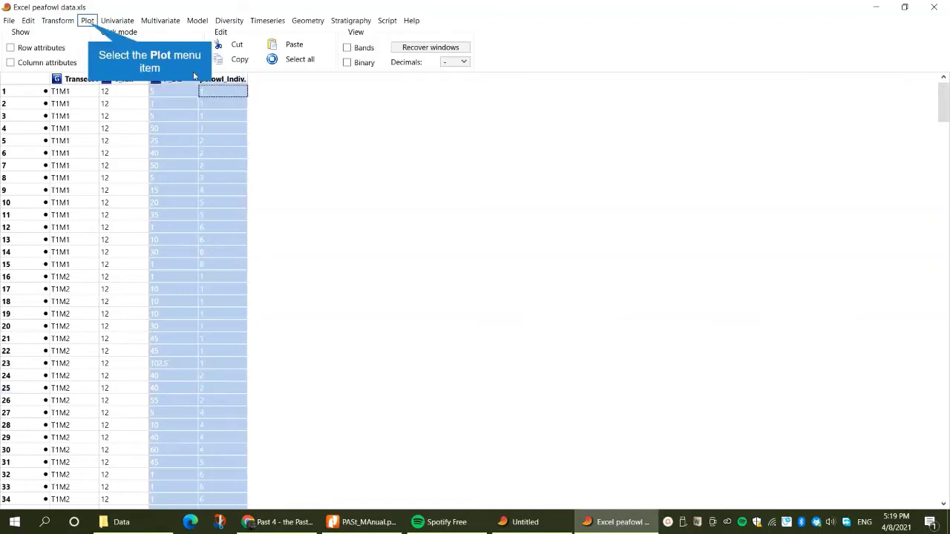
{"action": "left_click", "coordinate": [87, 21]}
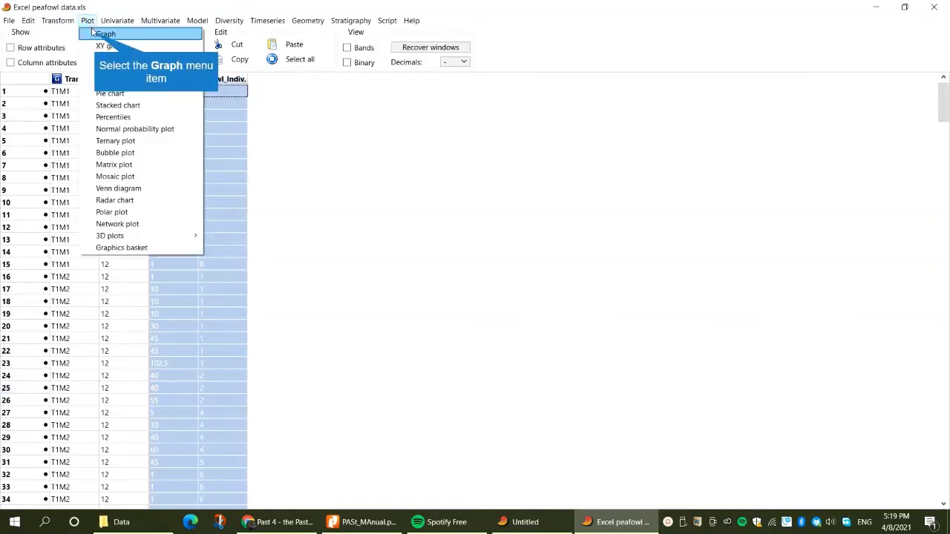
{"action": "left_click", "coordinate": [94, 34]}
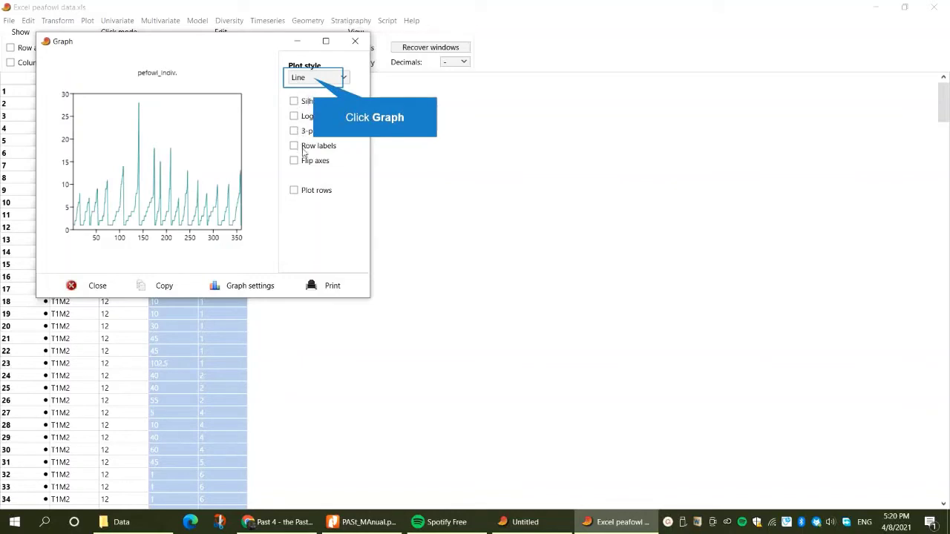
Preview the graph in the Points, Line+points, Steps and Stems plot styles, and close it.
{"action": "left_click", "coordinate": [317, 75]}
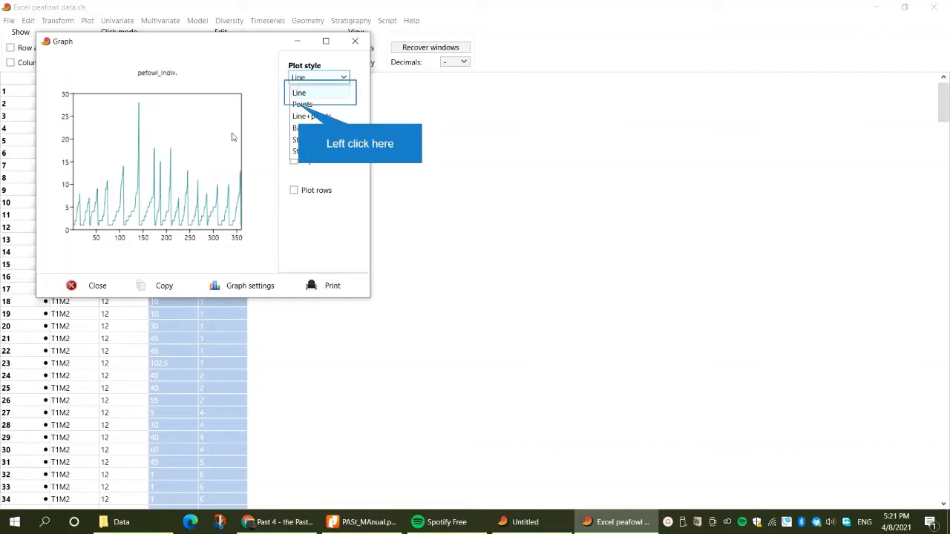
{"action": "left_click", "coordinate": [300, 105]}
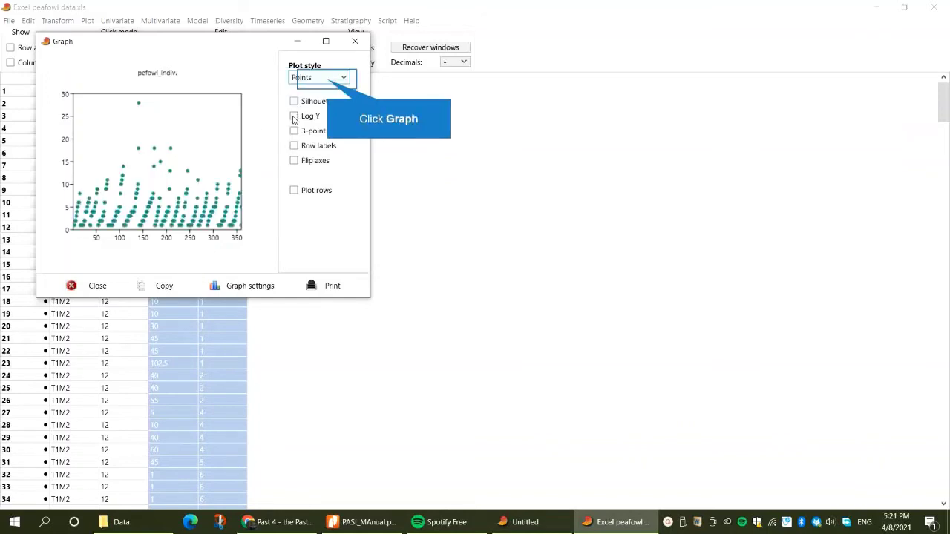
{"action": "left_click", "coordinate": [328, 83]}
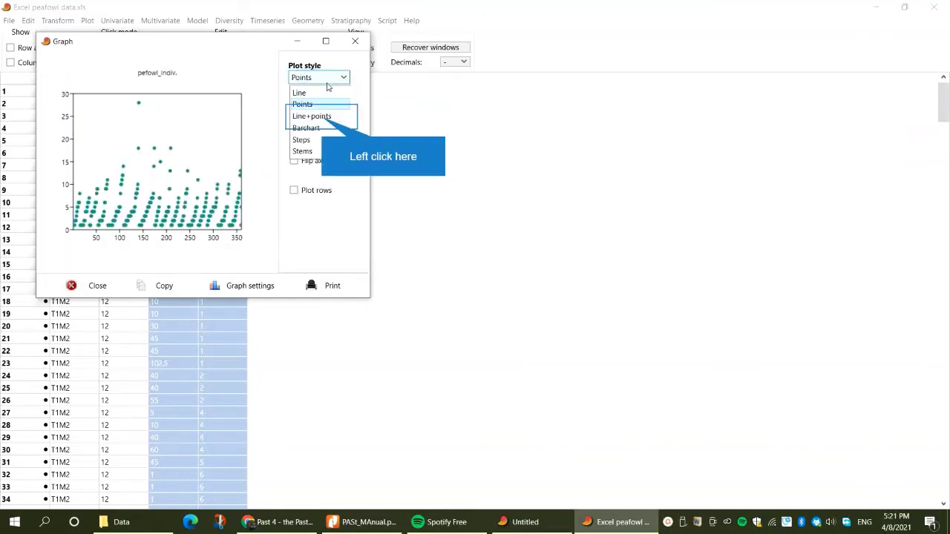
{"action": "left_click", "coordinate": [323, 116]}
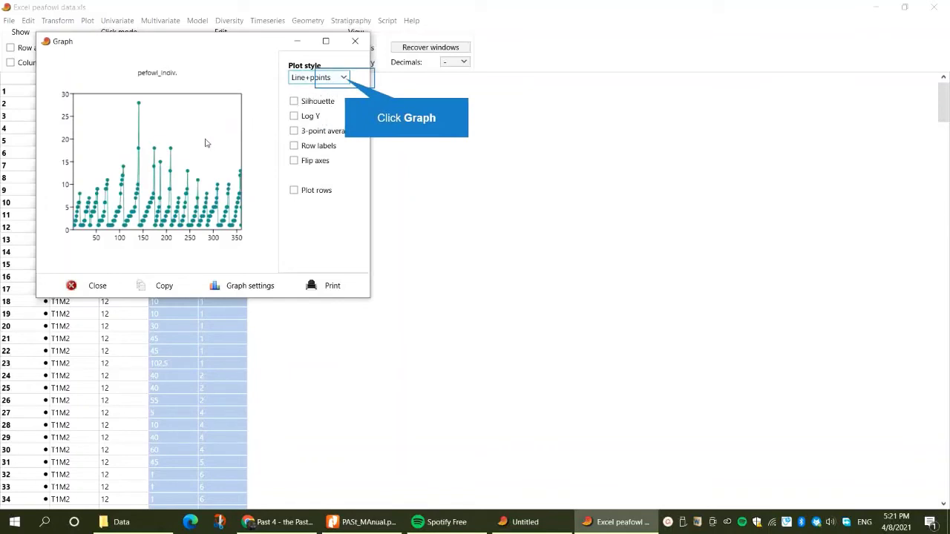
{"action": "left_click", "coordinate": [342, 78]}
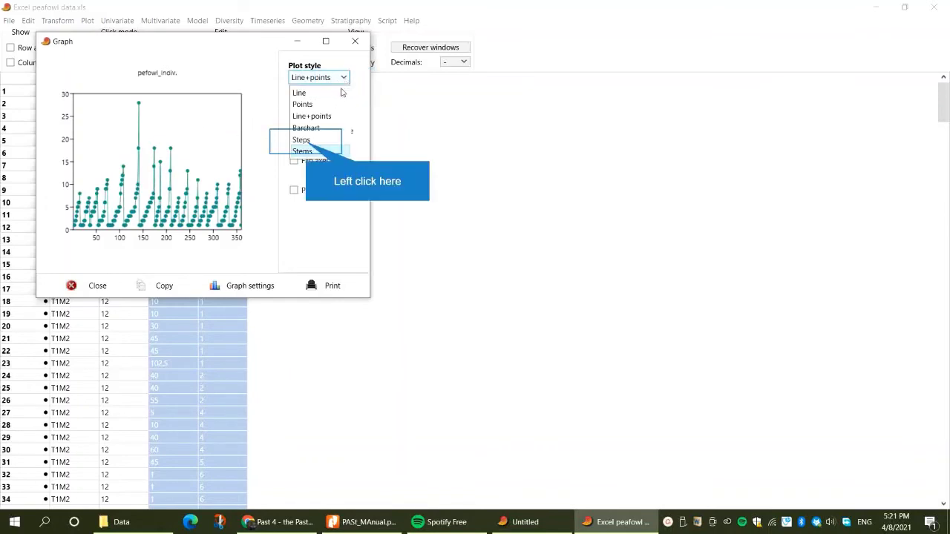
{"action": "left_click", "coordinate": [304, 141]}
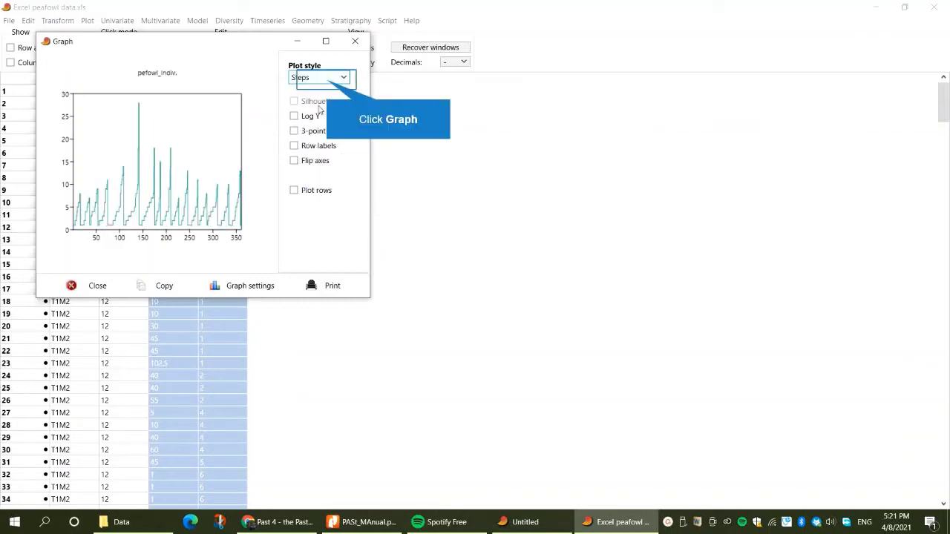
{"action": "left_click", "coordinate": [327, 84]}
{"action": "left_click", "coordinate": [298, 157]}
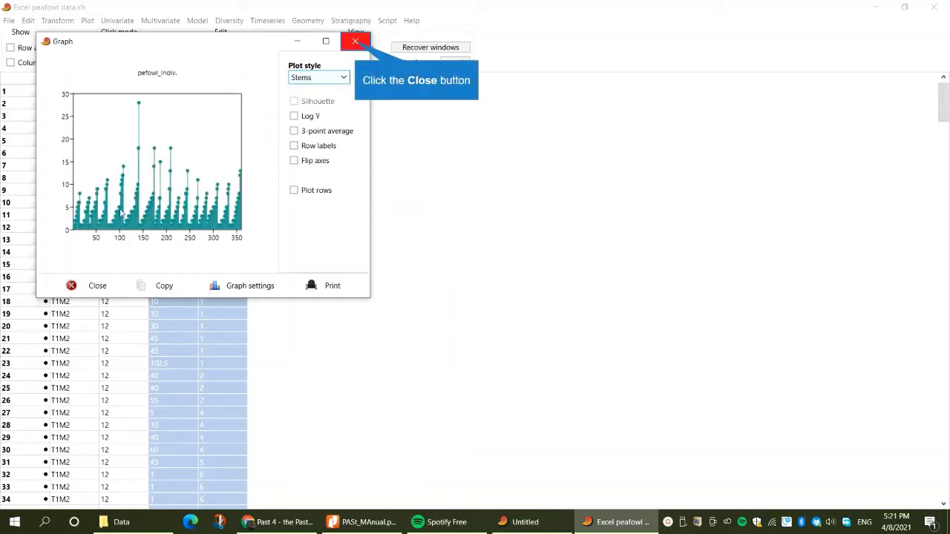
{"action": "left_click", "coordinate": [355, 42]}
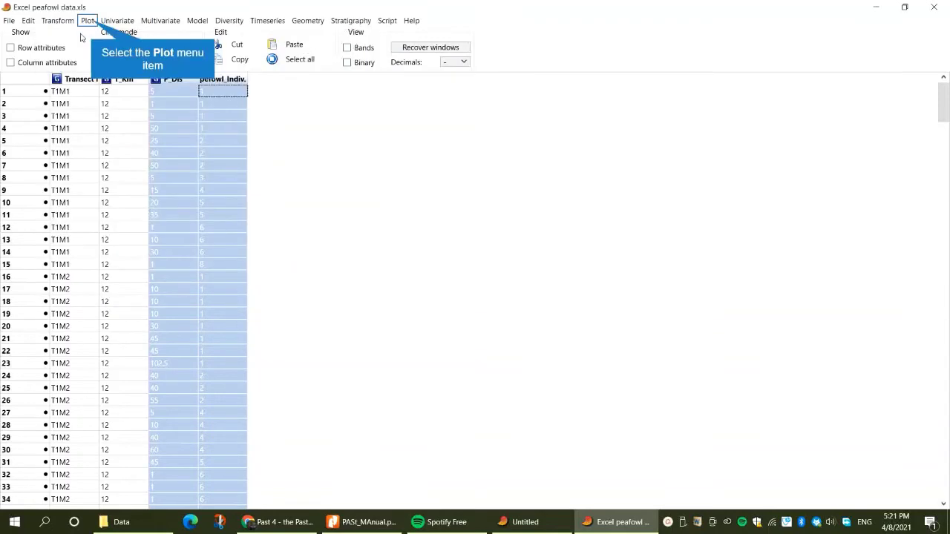
Plot a Histogram of the selected columns, toggle 95% confidence on and off, and turn on Fit normal.
{"action": "left_click", "coordinate": [88, 22]}
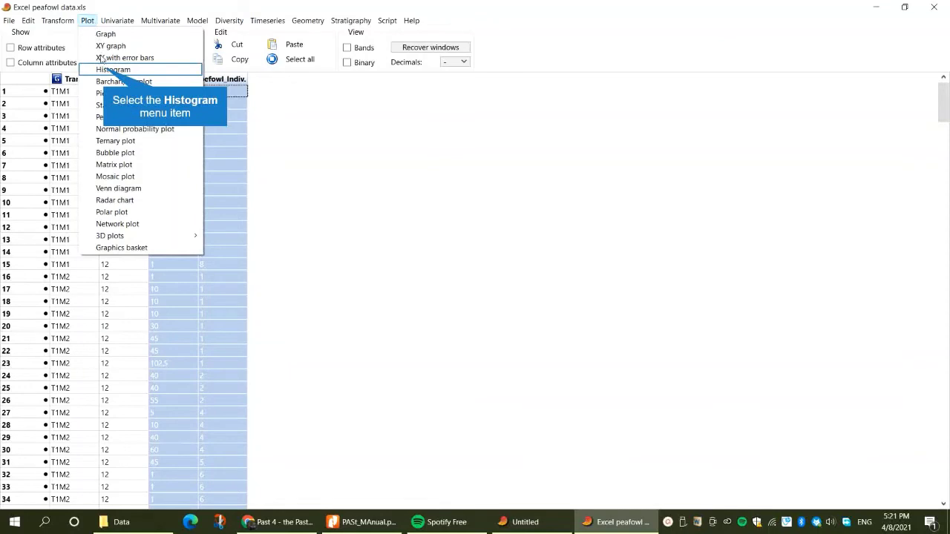
{"action": "left_click", "coordinate": [104, 69]}
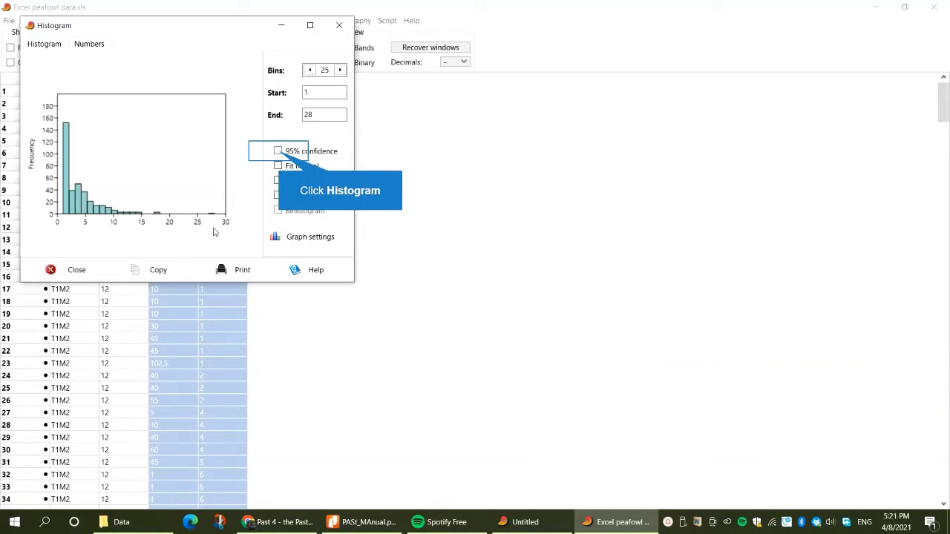
{"action": "left_click", "coordinate": [278, 152]}
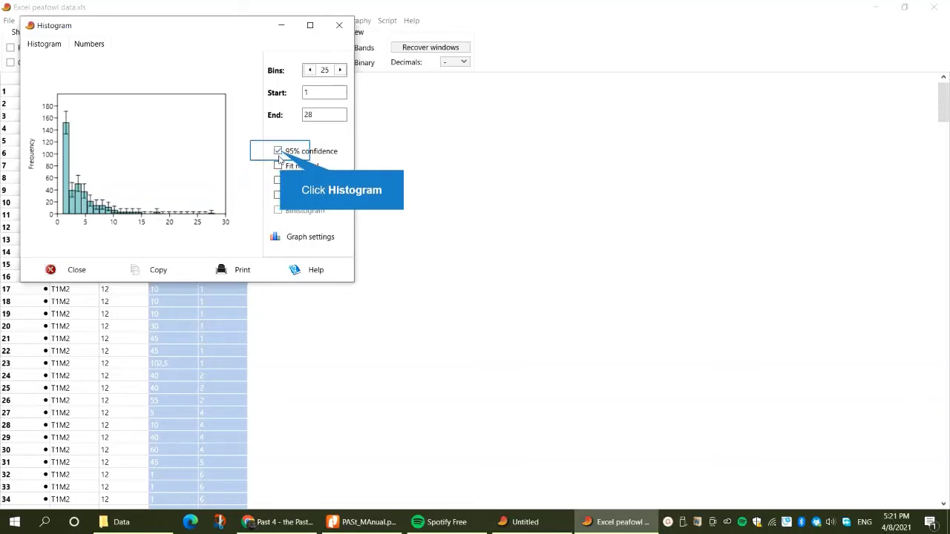
{"action": "left_click", "coordinate": [280, 152]}
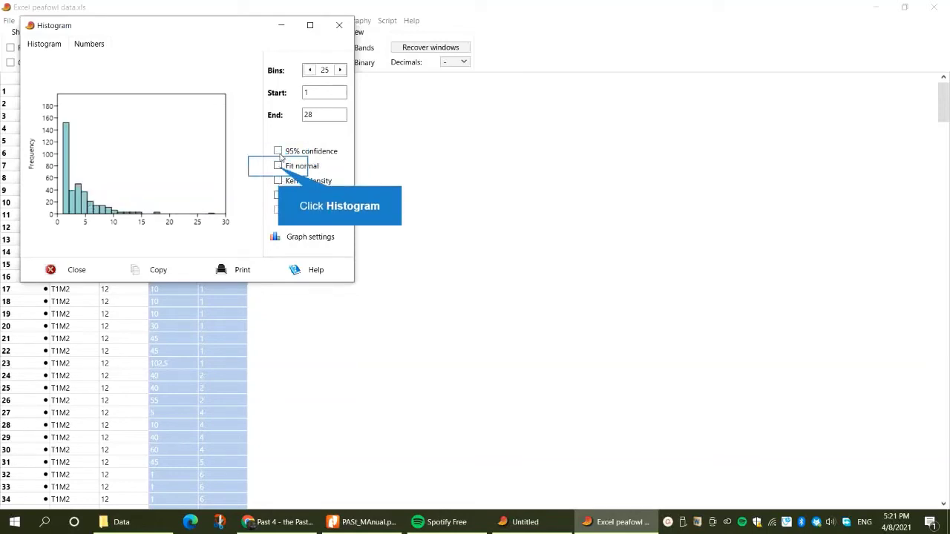
{"action": "left_click", "coordinate": [278, 166]}
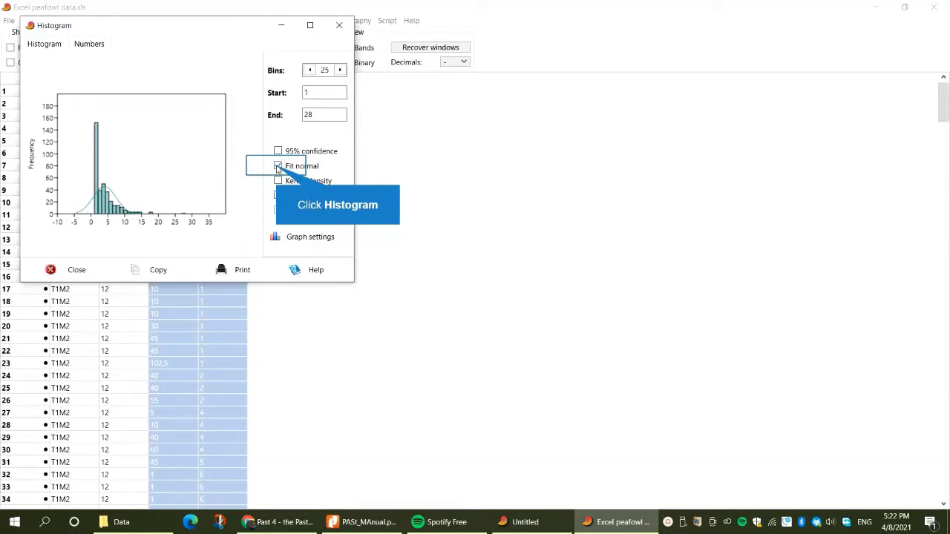
Add a Kernel density curve to the histogram, flipping its axes and restoring them.
{"action": "left_click", "coordinate": [279, 196]}
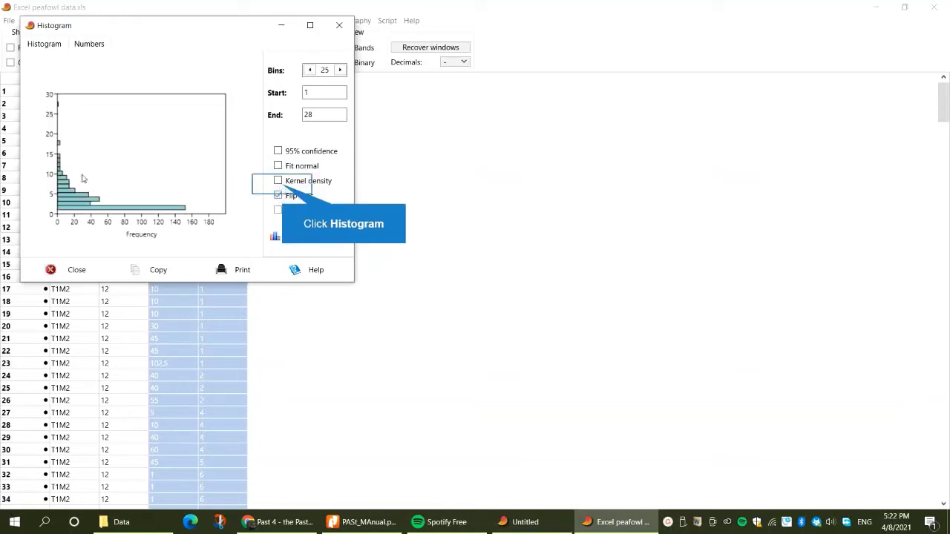
{"action": "left_click", "coordinate": [283, 185]}
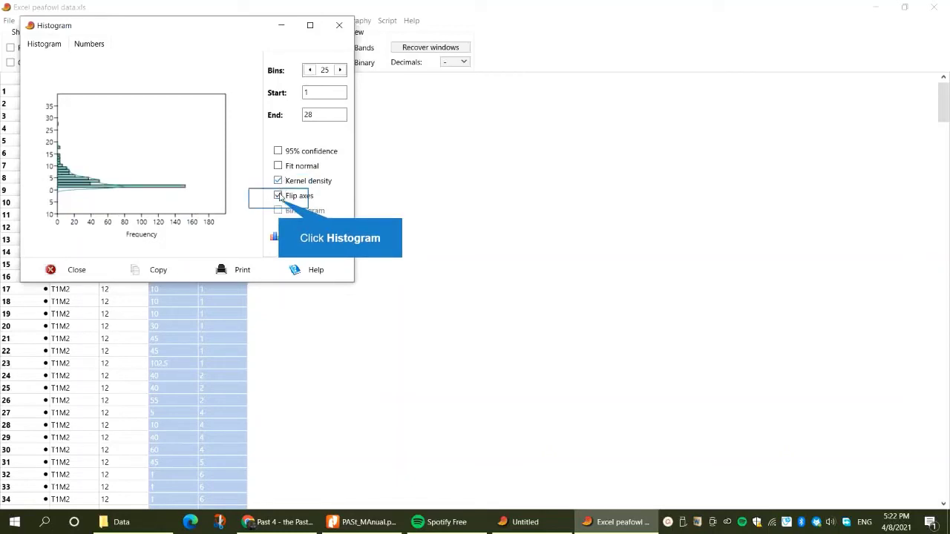
{"action": "left_click", "coordinate": [279, 196]}
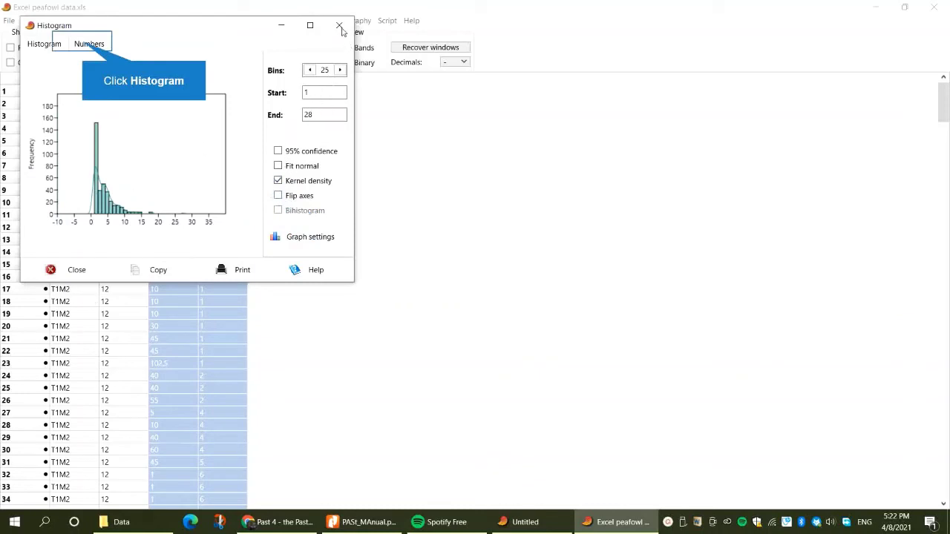
Examine the histogram's bin numbers, return to the plot, and close the histogram.
{"action": "left_click", "coordinate": [82, 45]}
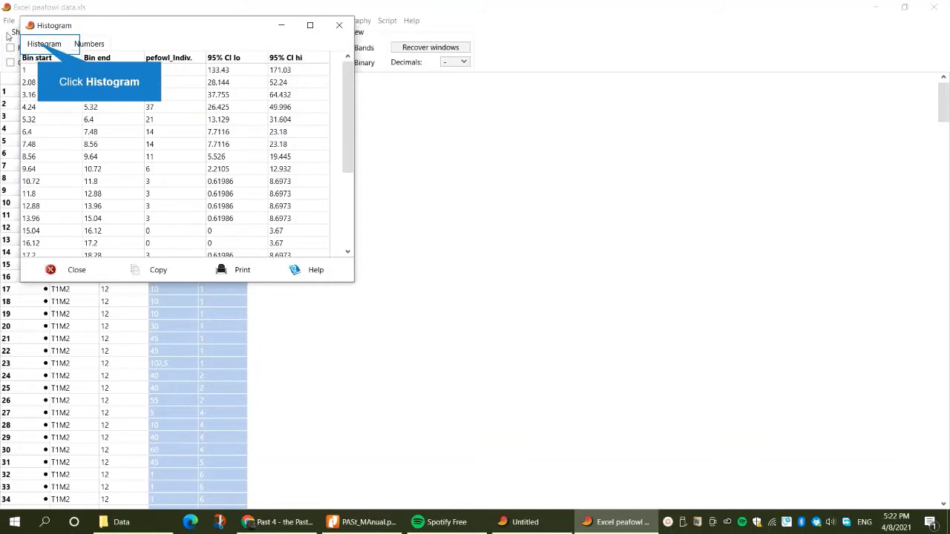
{"action": "left_click", "coordinate": [40, 45]}
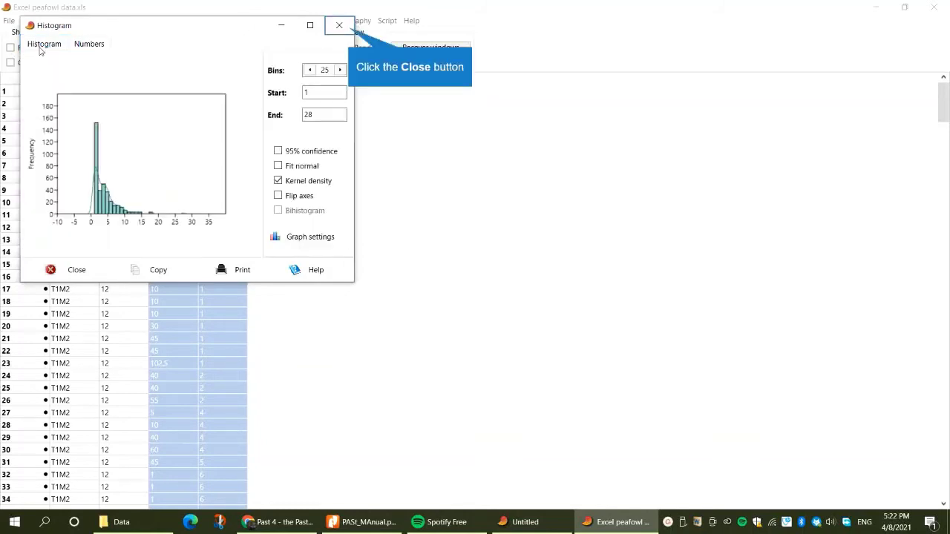
{"action": "left_click", "coordinate": [348, 29]}
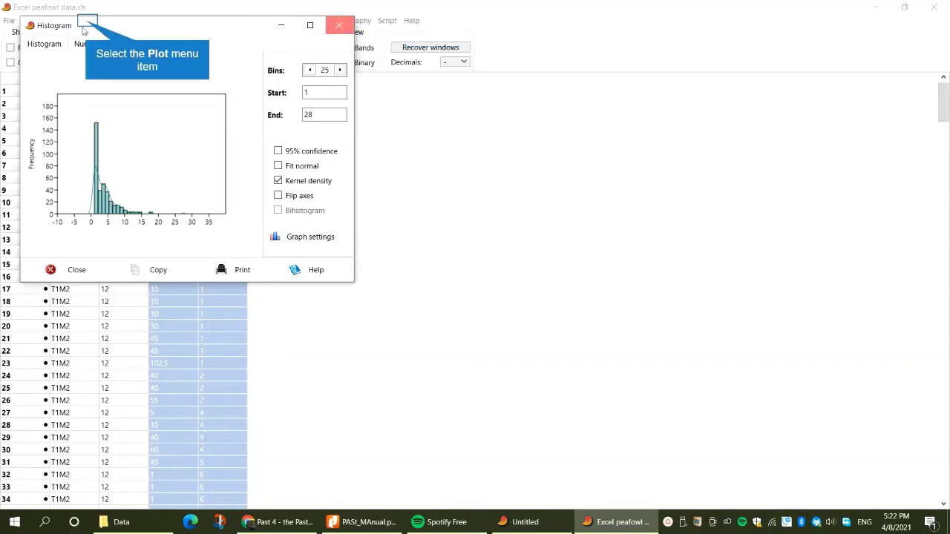
Try to plot an XY graph of the P_Dis and pefowl_Indiv. columns, and dismiss the message.
{"action": "left_click", "coordinate": [86, 22]}
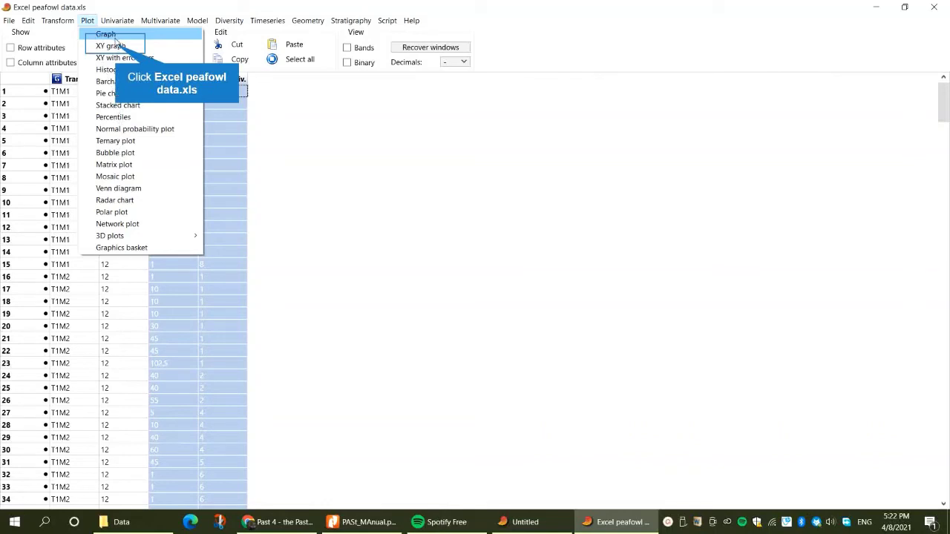
{"action": "left_click", "coordinate": [117, 47]}
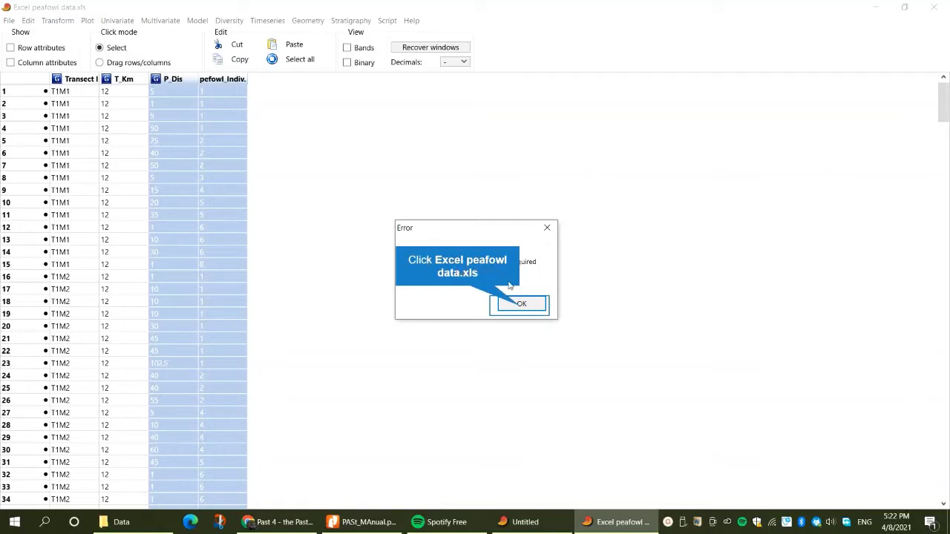
{"action": "left_click", "coordinate": [522, 305]}
Try to plot a Bubble plot of the P_Dis and pefowl_Indiv. columns, and dismiss the message.
{"action": "left_click", "coordinate": [87, 20]}
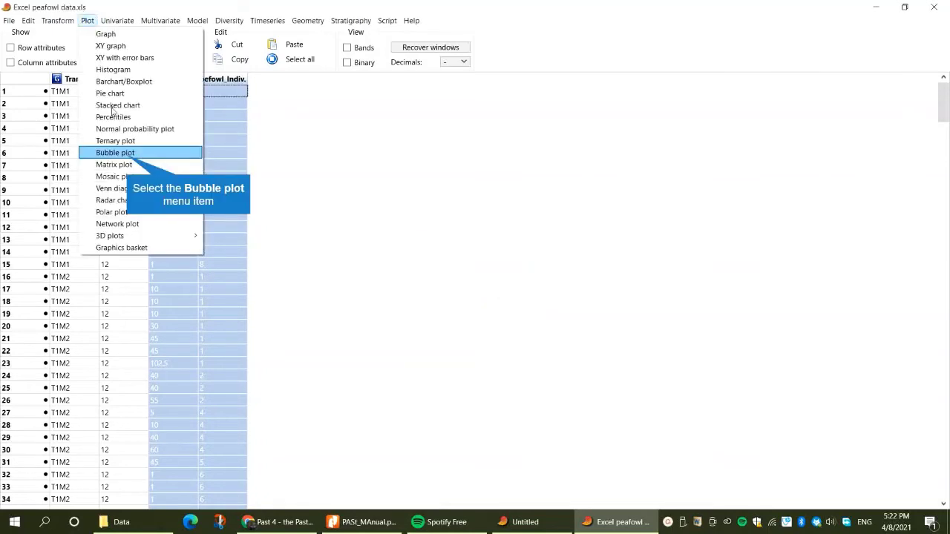
{"action": "left_click", "coordinate": [126, 155]}
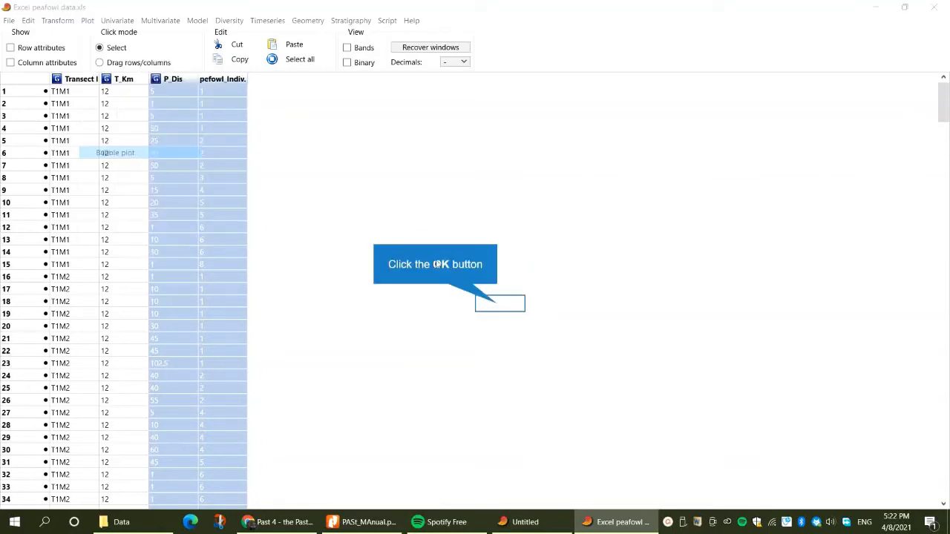
{"action": "left_click", "coordinate": [499, 304]}
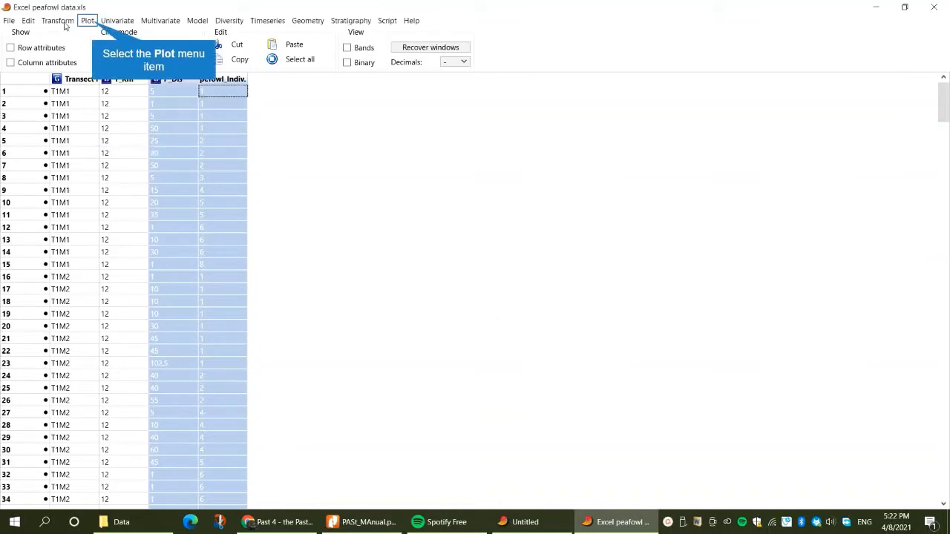
Plot a Stacked chart of the selected columns, toggle Percentages on and off, and close the chart.
{"action": "left_click", "coordinate": [90, 22]}
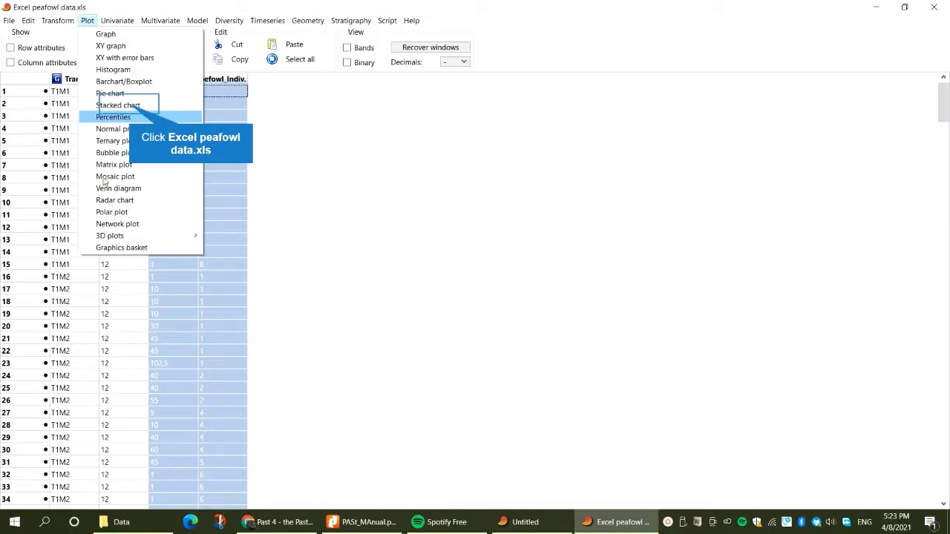
{"action": "left_click", "coordinate": [130, 108]}
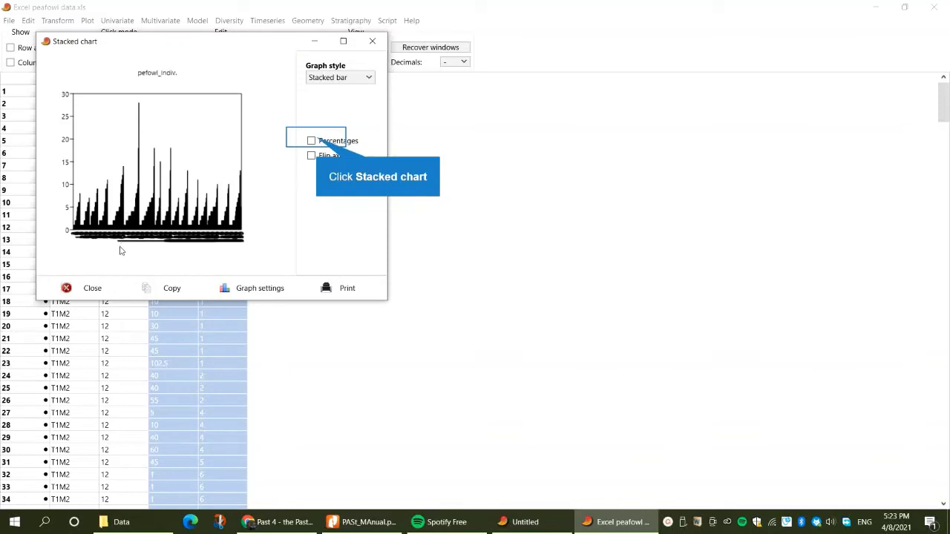
{"action": "left_click", "coordinate": [313, 141]}
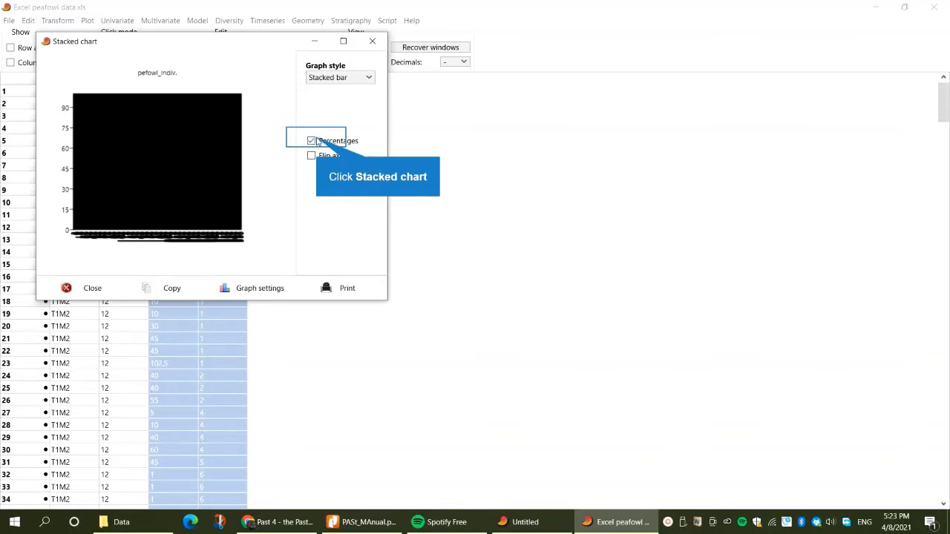
{"action": "left_click", "coordinate": [313, 141]}
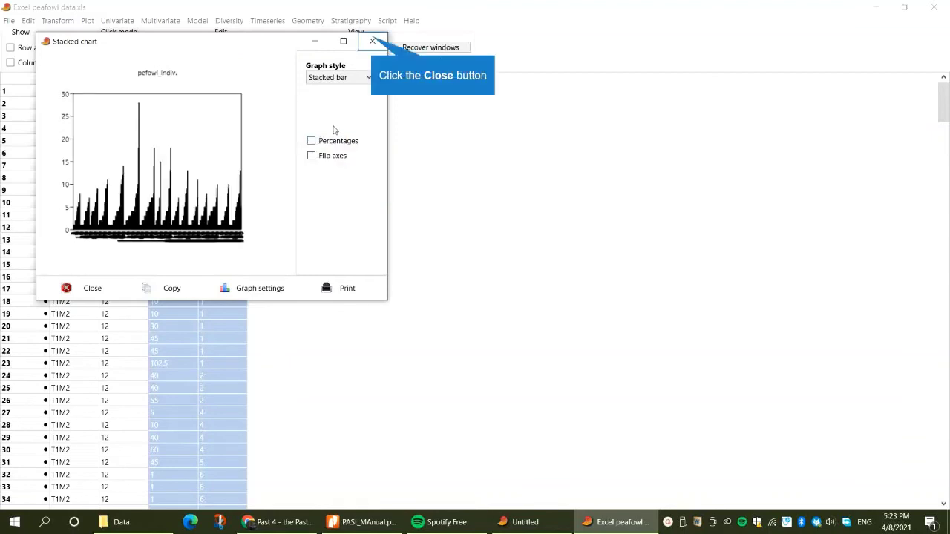
{"action": "left_click", "coordinate": [373, 41]}
Plot a Barchart/Boxplot of the selected columns and set its whisker length to 95% interval.
{"action": "left_click", "coordinate": [88, 20]}
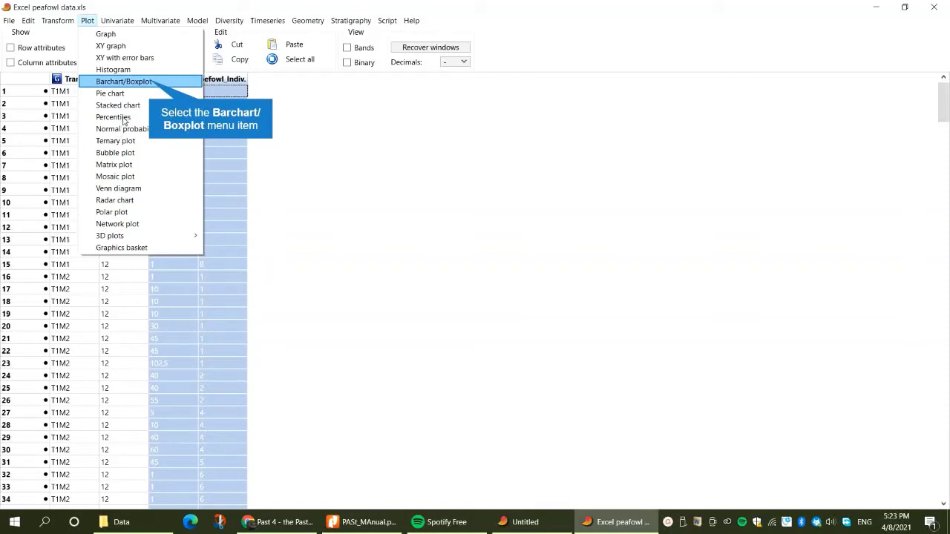
{"action": "left_click", "coordinate": [146, 83]}
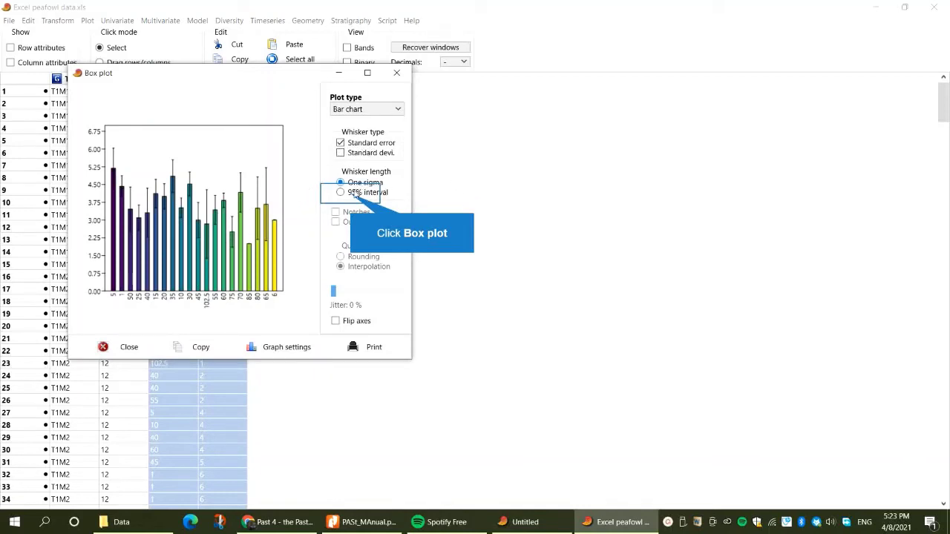
{"action": "left_click", "coordinate": [351, 193]}
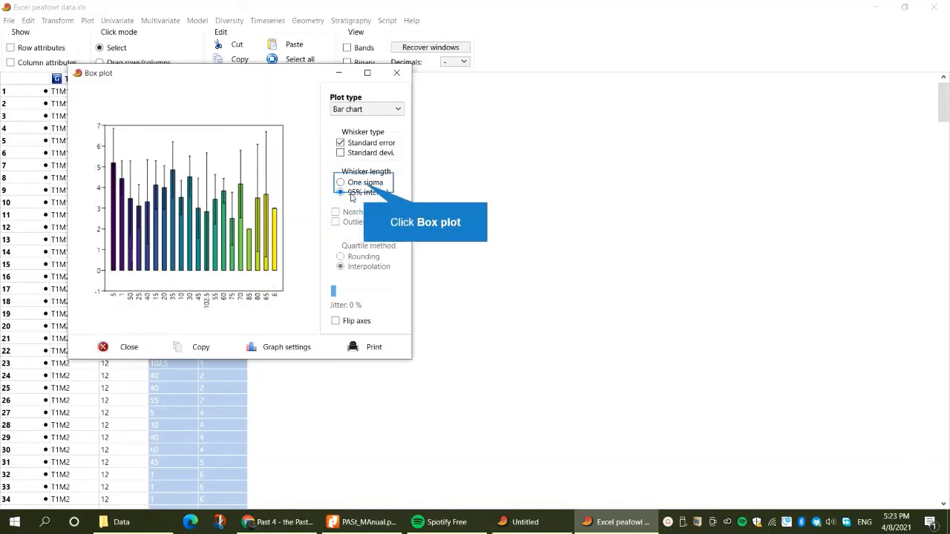
Set the bar chart's whisker length to One sigma, switch the whisker type to standard deviation and back to Standard error, and close the chart.
{"action": "left_click", "coordinate": [365, 183]}
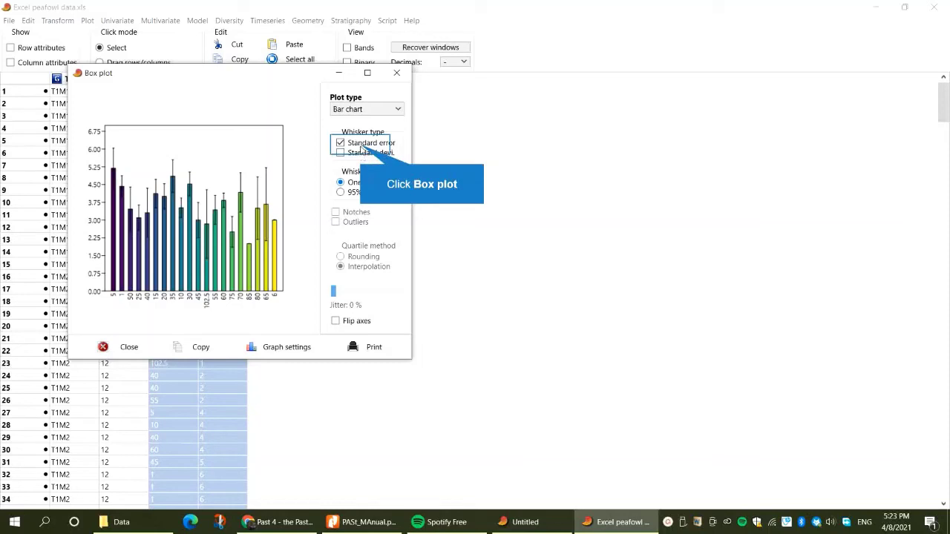
{"action": "left_click", "coordinate": [360, 153]}
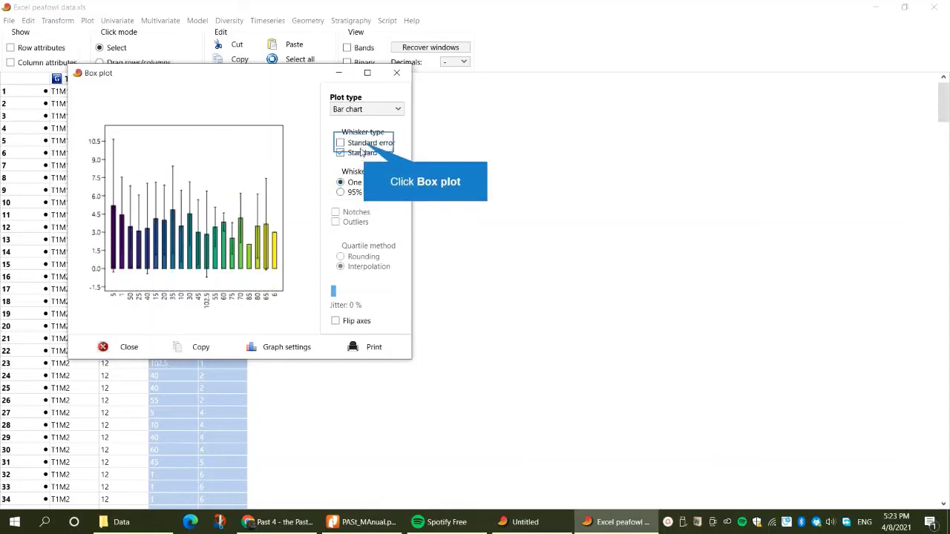
{"action": "left_click", "coordinate": [357, 144]}
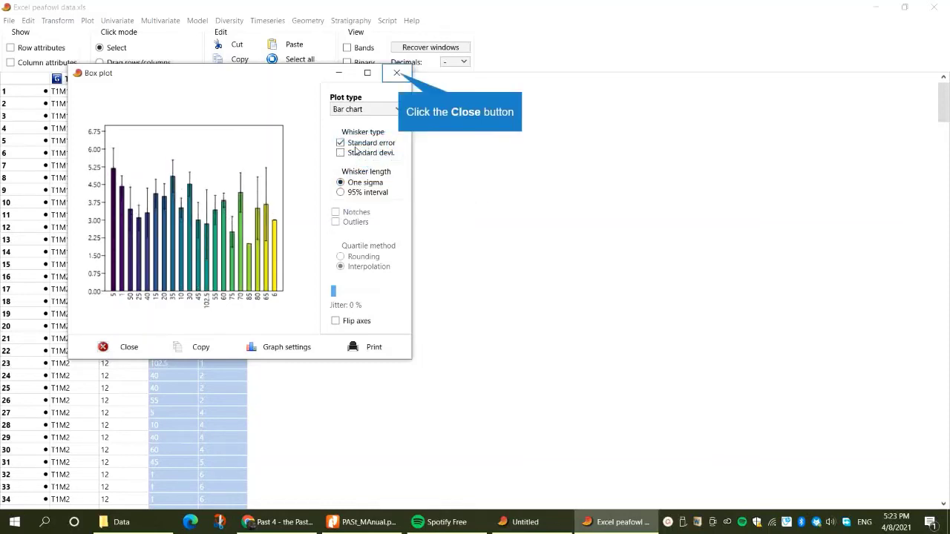
{"action": "left_click", "coordinate": [398, 73]}
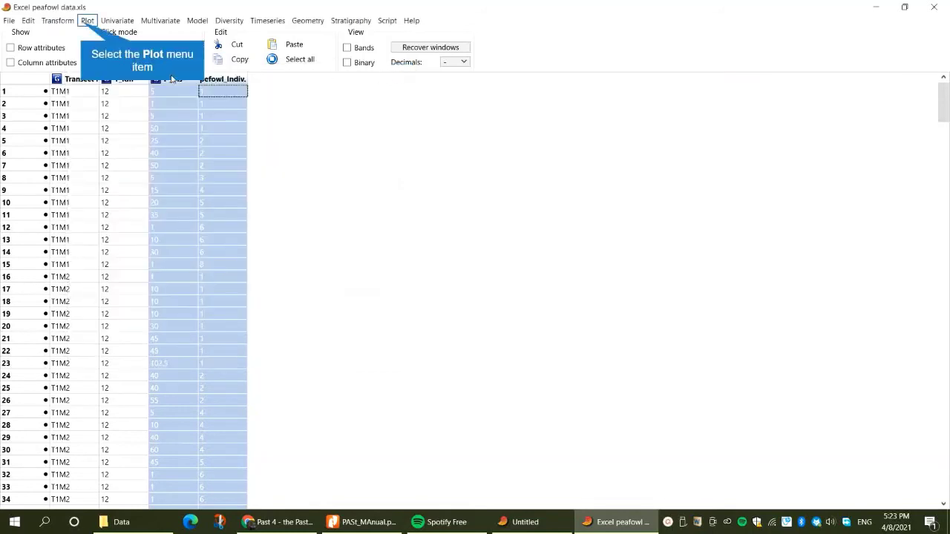
Plot a Pie chart of only the pefowl_Indiv. column.
{"action": "left_click", "coordinate": [84, 24]}
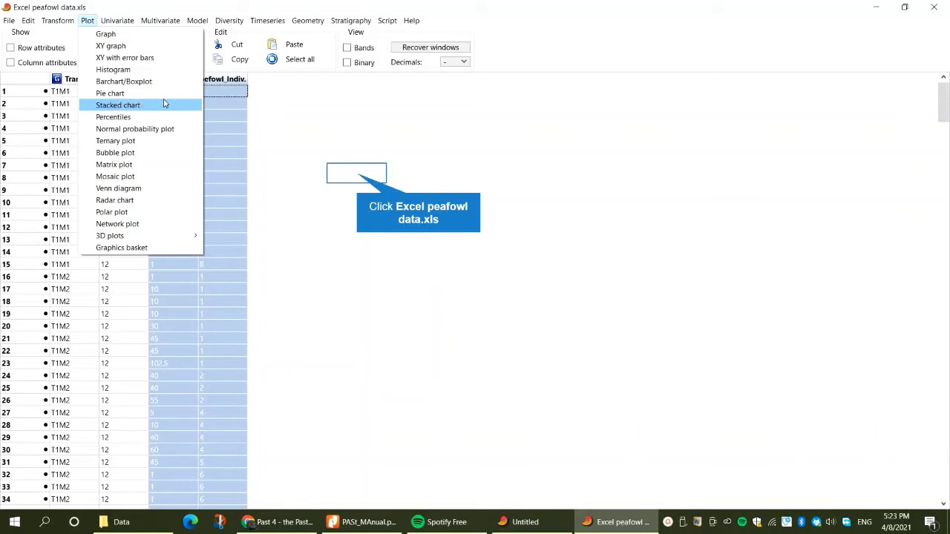
{"action": "left_click", "coordinate": [356, 172]}
{"action": "left_click", "coordinate": [220, 153]}
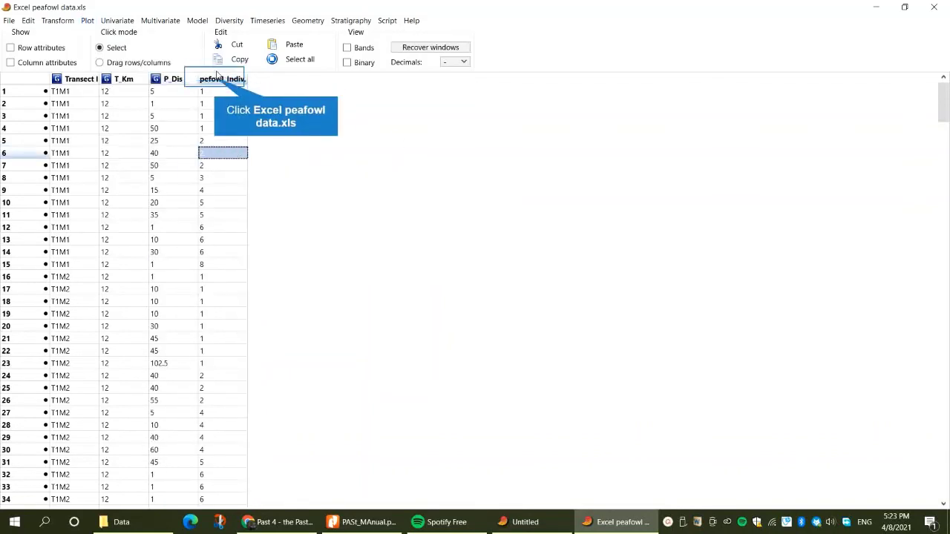
{"action": "left_click", "coordinate": [215, 80]}
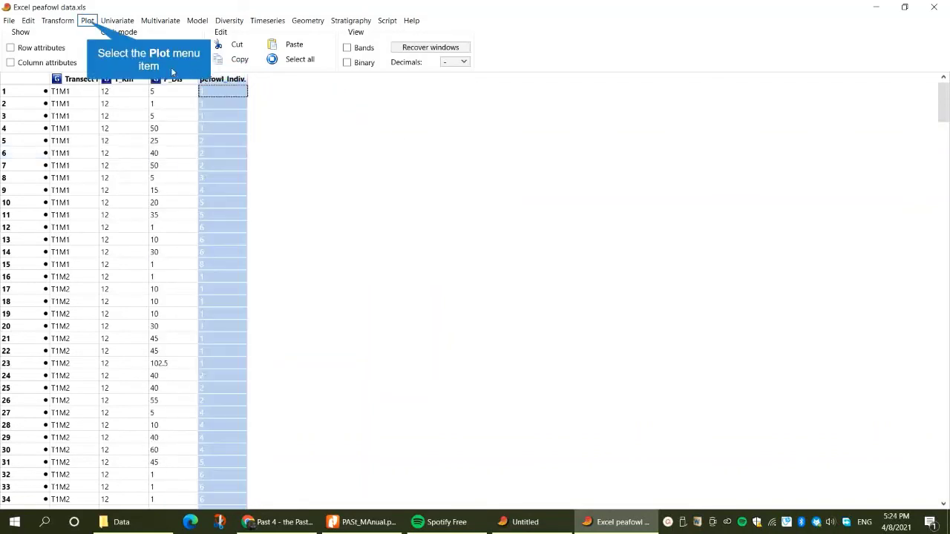
{"action": "left_click", "coordinate": [86, 21]}
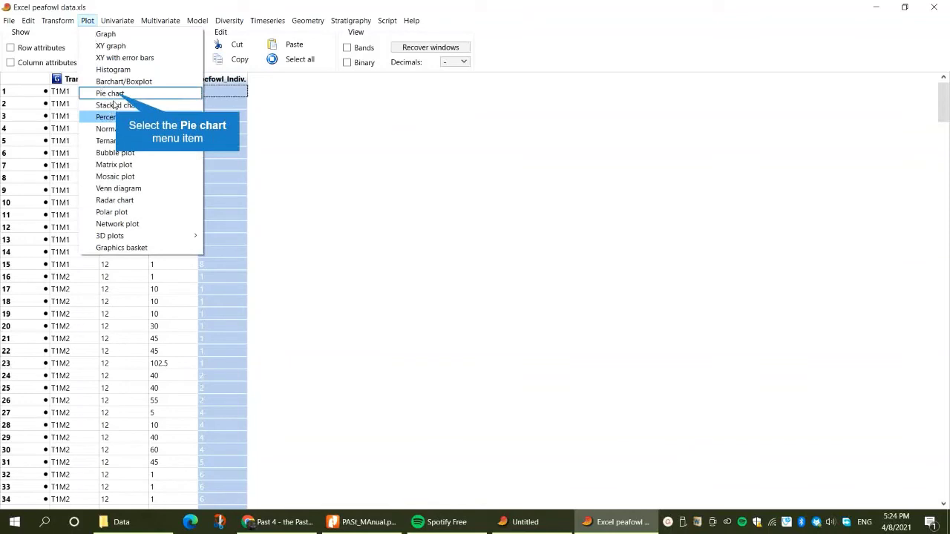
{"action": "left_click", "coordinate": [116, 94]}
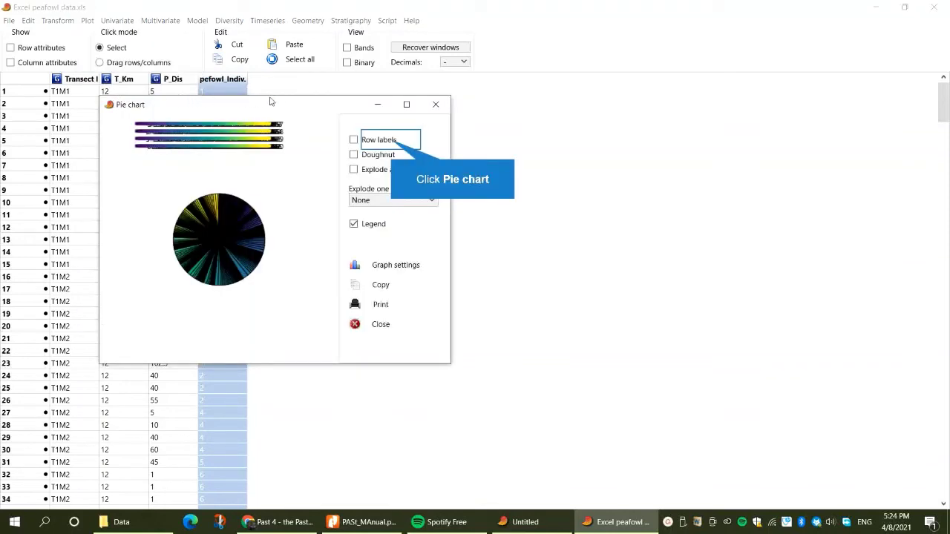
Enable Row labels, Doughnut and Explode all on the pie chart, turn Doughnut and Row labels off again, and close the chart.
{"action": "left_click", "coordinate": [399, 142]}
{"action": "left_click", "coordinate": [381, 155]}
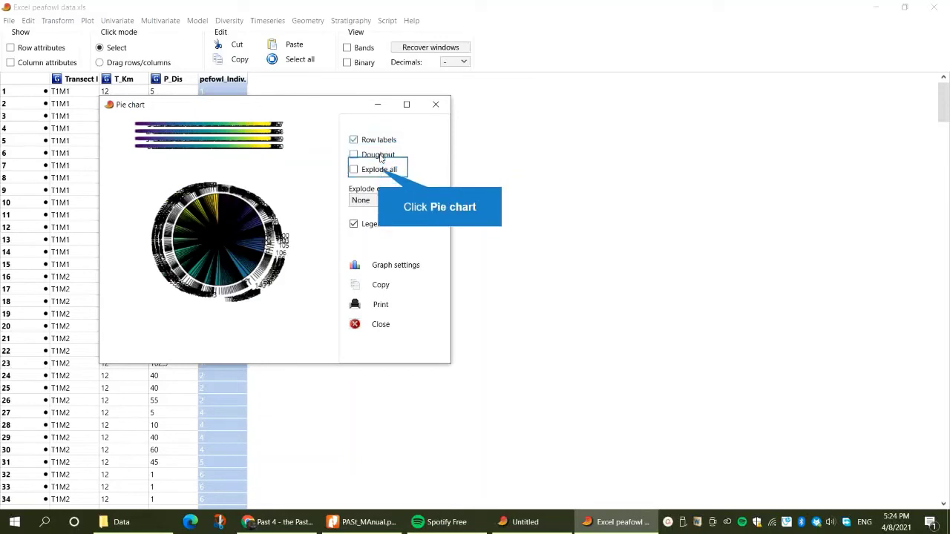
{"action": "left_click", "coordinate": [380, 170]}
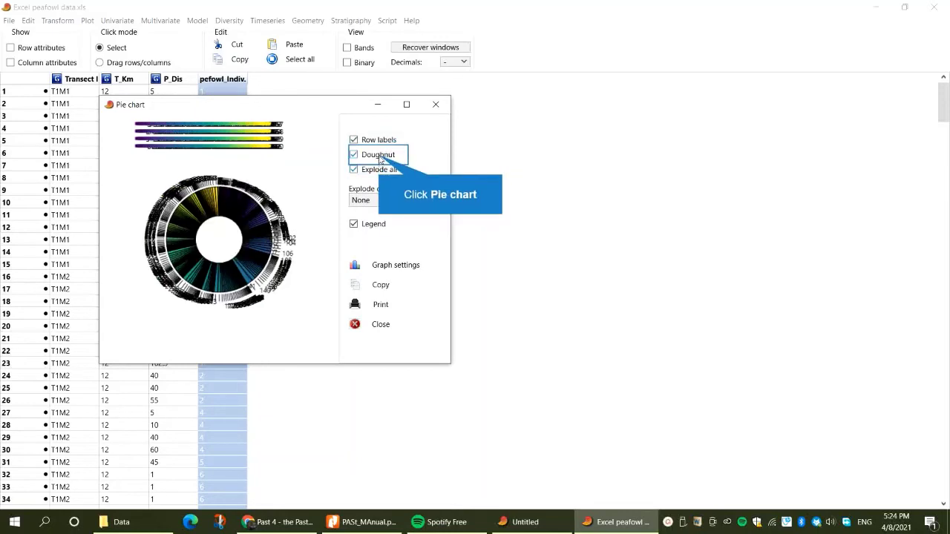
{"action": "left_click", "coordinate": [380, 155]}
{"action": "left_click", "coordinate": [379, 142]}
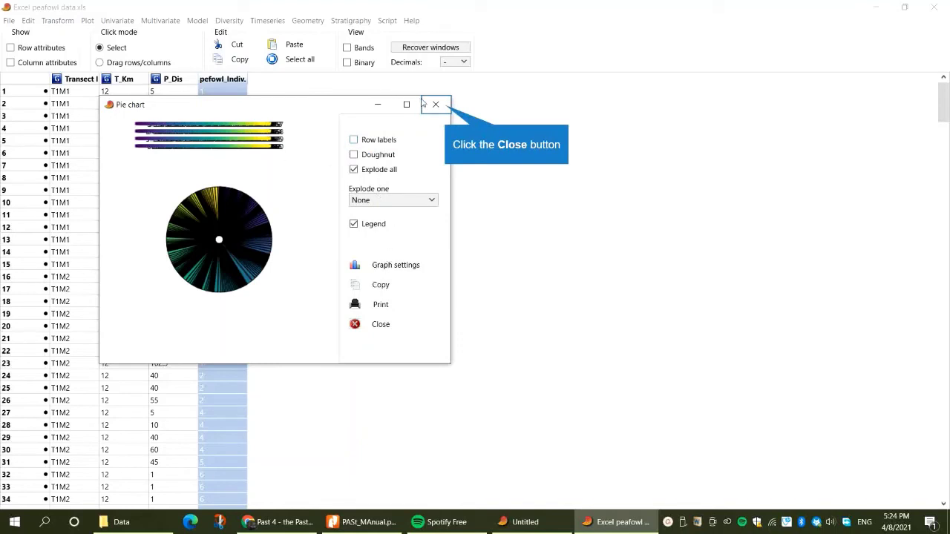
{"action": "left_click", "coordinate": [436, 105]}
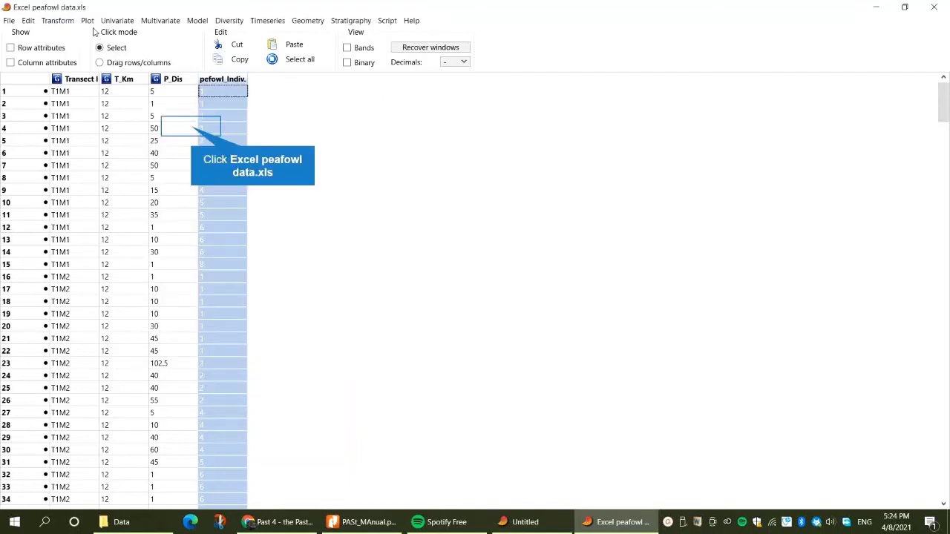
Try to apply the Counter command to the Transect column, and dismiss the message.
{"action": "left_click", "coordinate": [185, 128]}
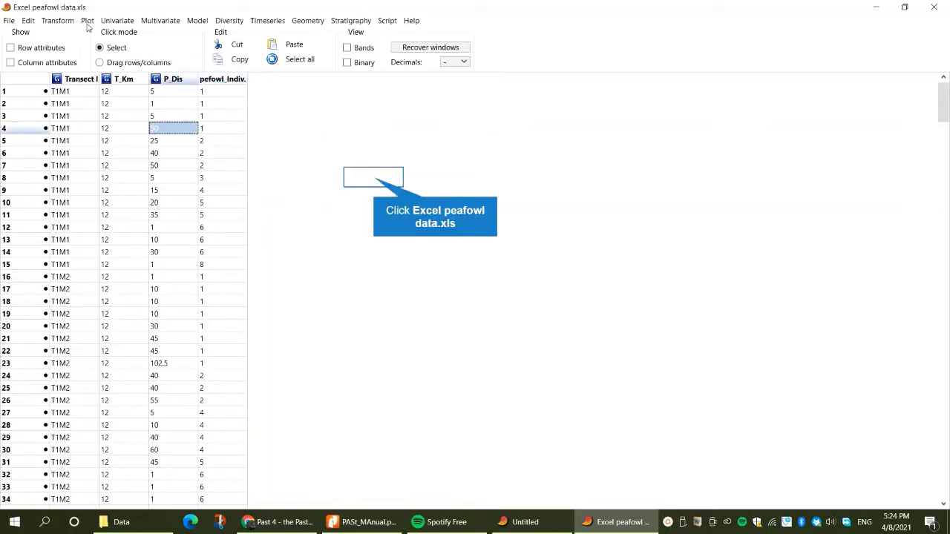
{"action": "left_click", "coordinate": [223, 78]}
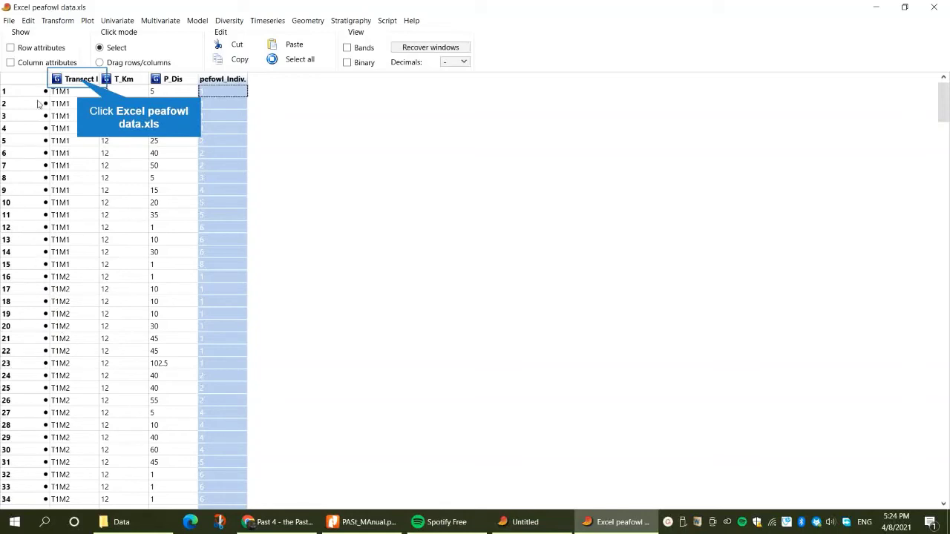
{"action": "left_click", "coordinate": [77, 78]}
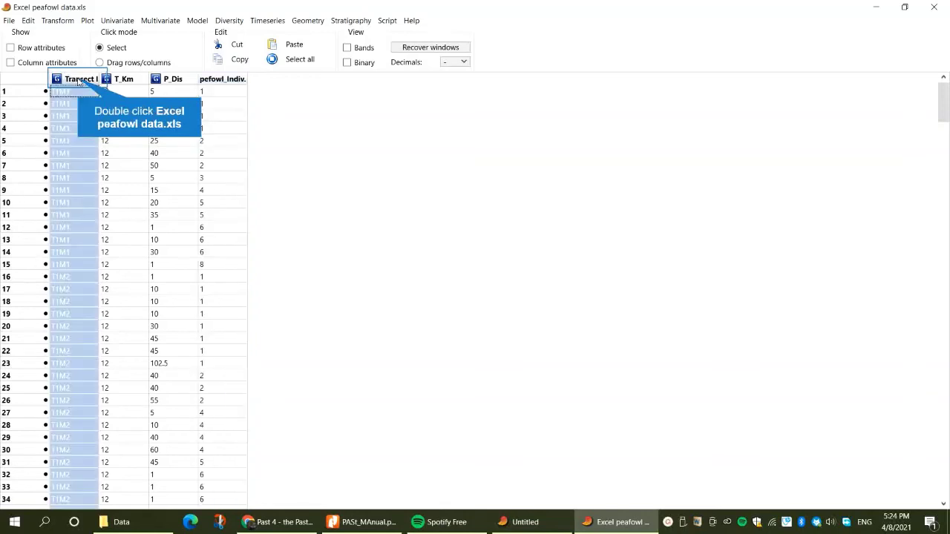
{"action": "double_click", "coordinate": [78, 81]}
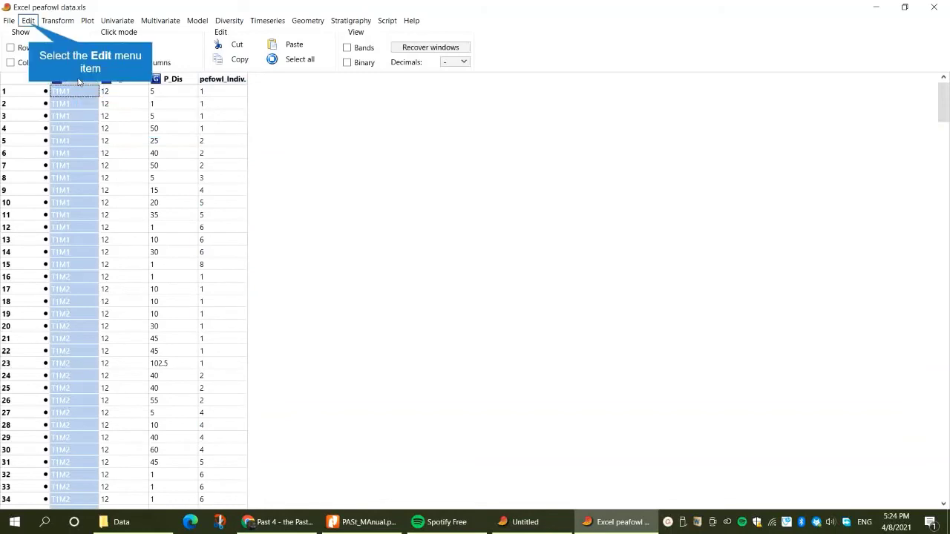
{"action": "left_click", "coordinate": [29, 21]}
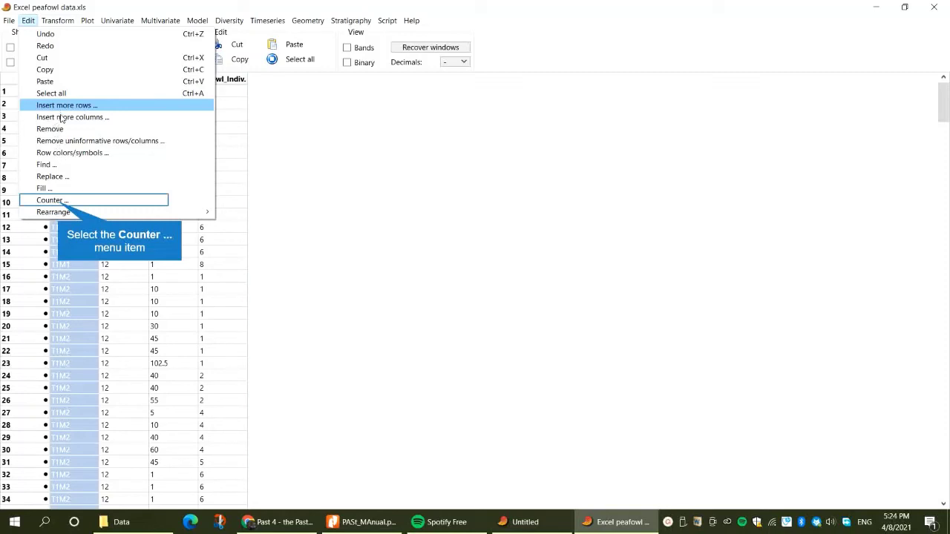
{"action": "left_click", "coordinate": [60, 201]}
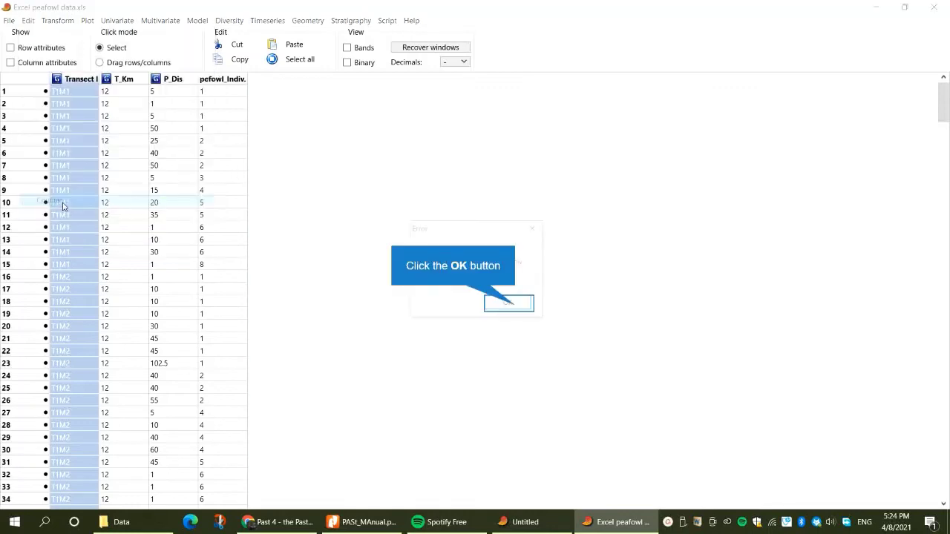
{"action": "left_click", "coordinate": [521, 301]}
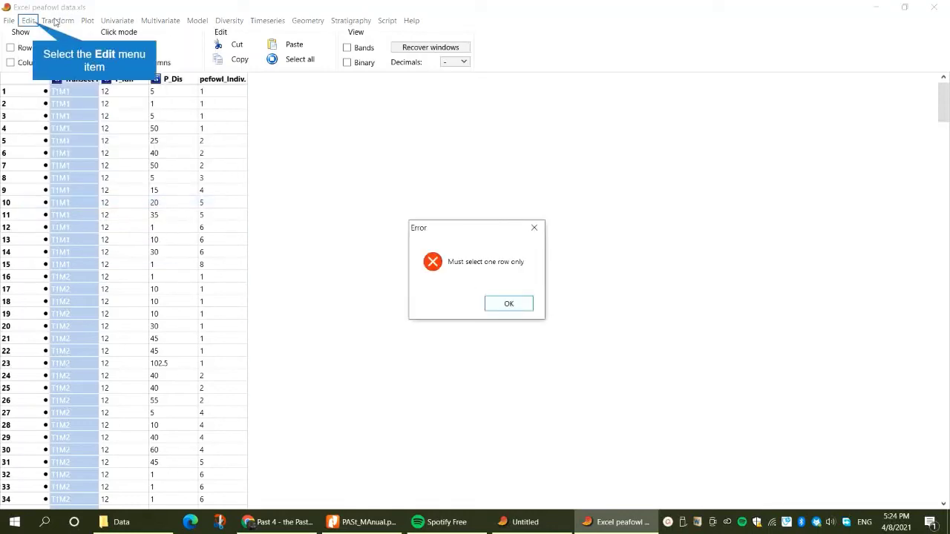
Open the Row colors/symbols settings and set the symbol of group T1M1 to Plus.
{"action": "left_click", "coordinate": [30, 22]}
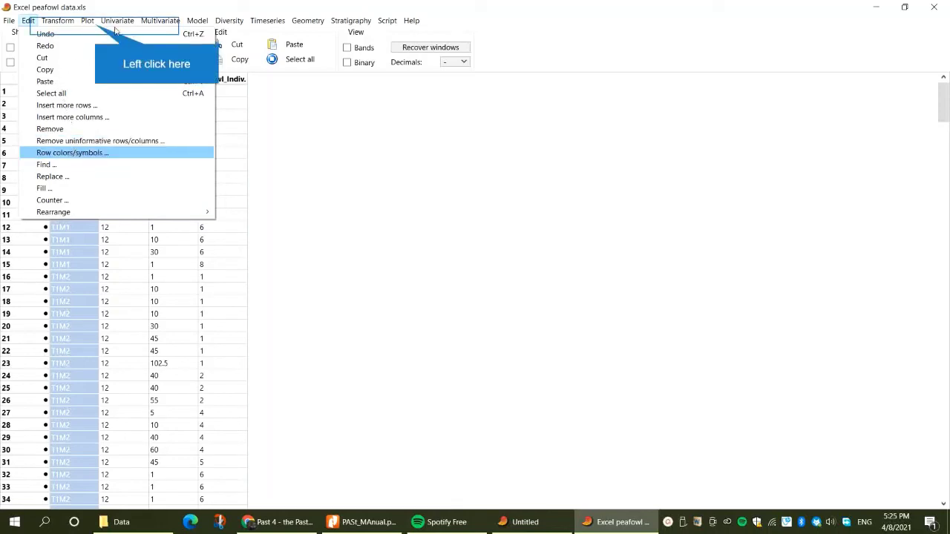
{"action": "key", "text": "Return"}
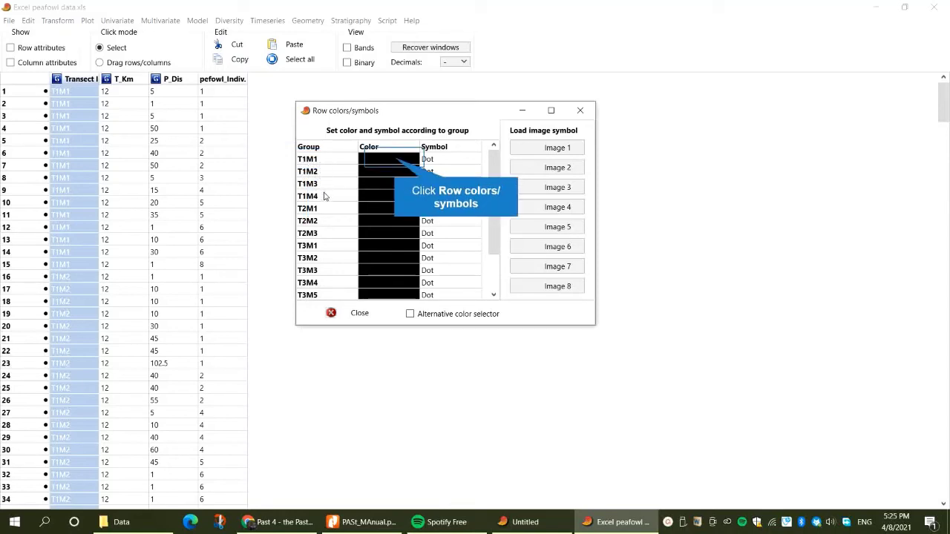
{"action": "left_click", "coordinate": [395, 160]}
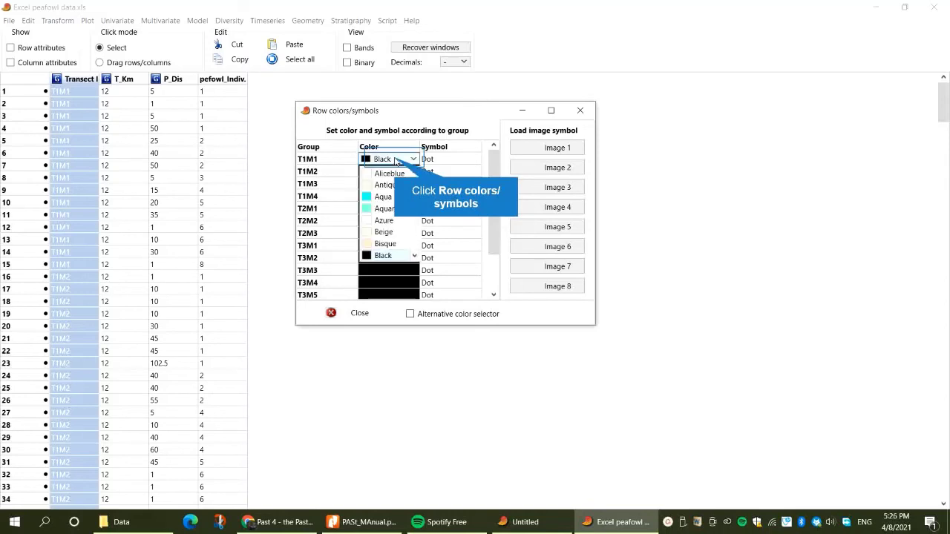
{"action": "left_click", "coordinate": [395, 160]}
{"action": "left_click", "coordinate": [459, 163]}
{"action": "left_click", "coordinate": [456, 164]}
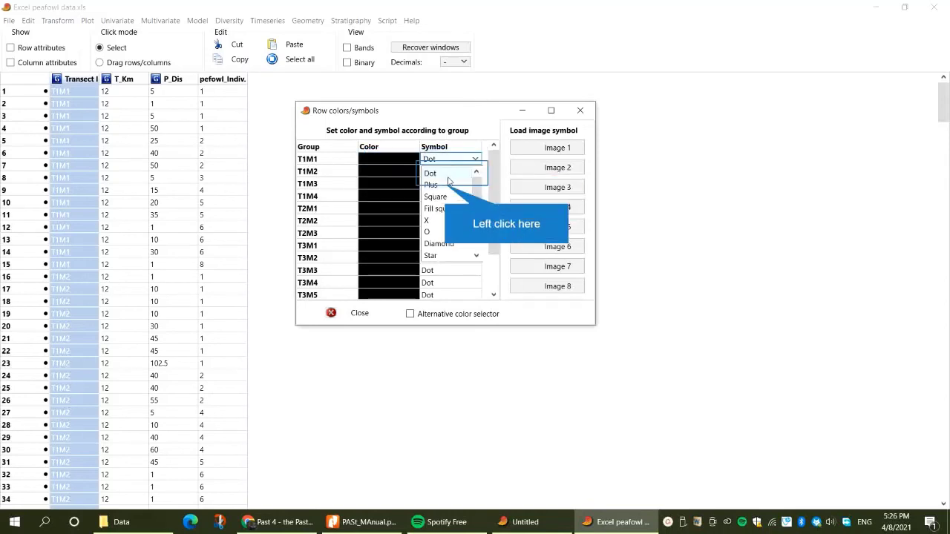
{"action": "left_click", "coordinate": [449, 184]}
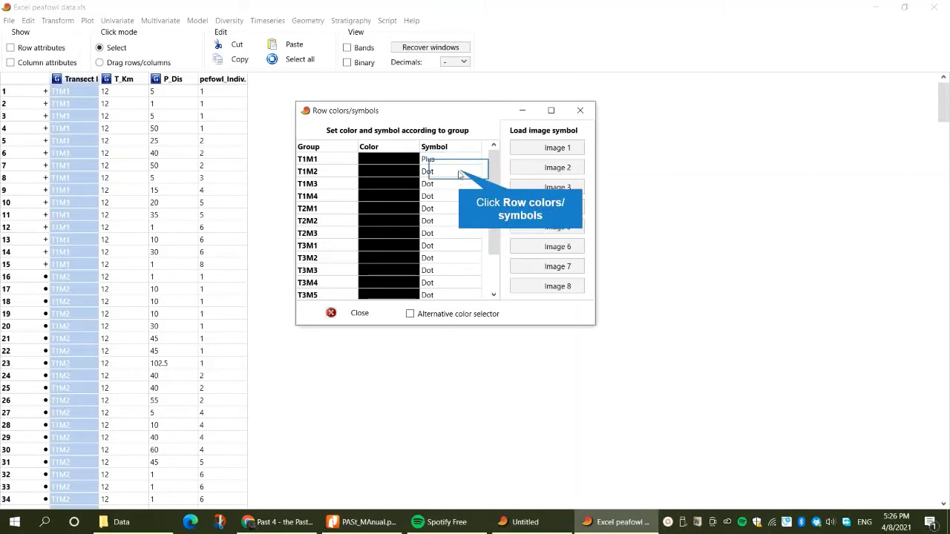
Set the symbol of groups T1M2, T1M3 and T1M4 to Plus.
{"action": "left_click", "coordinate": [459, 174]}
{"action": "left_click", "coordinate": [450, 193]}
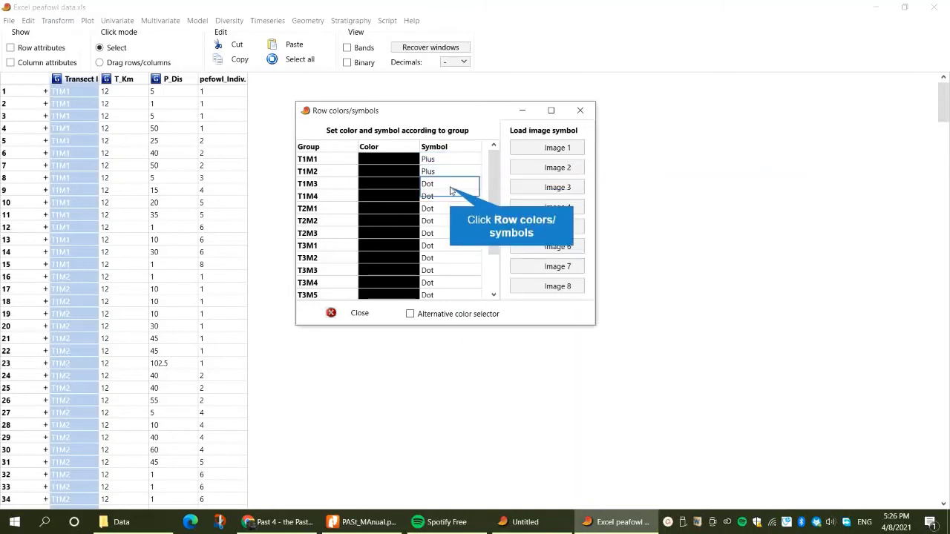
{"action": "left_click", "coordinate": [450, 186]}
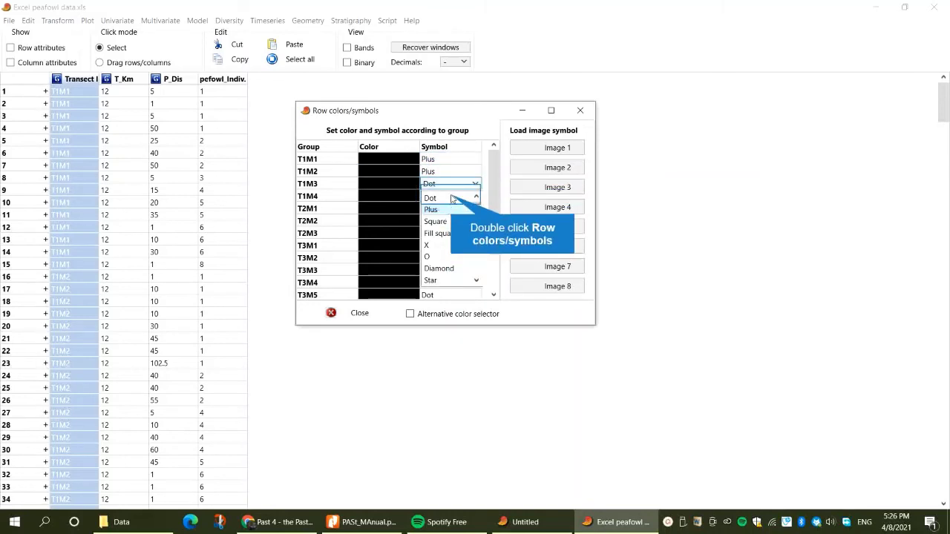
{"action": "left_click", "coordinate": [446, 210]}
{"action": "left_click", "coordinate": [450, 196]}
{"action": "left_click", "coordinate": [446, 222]}
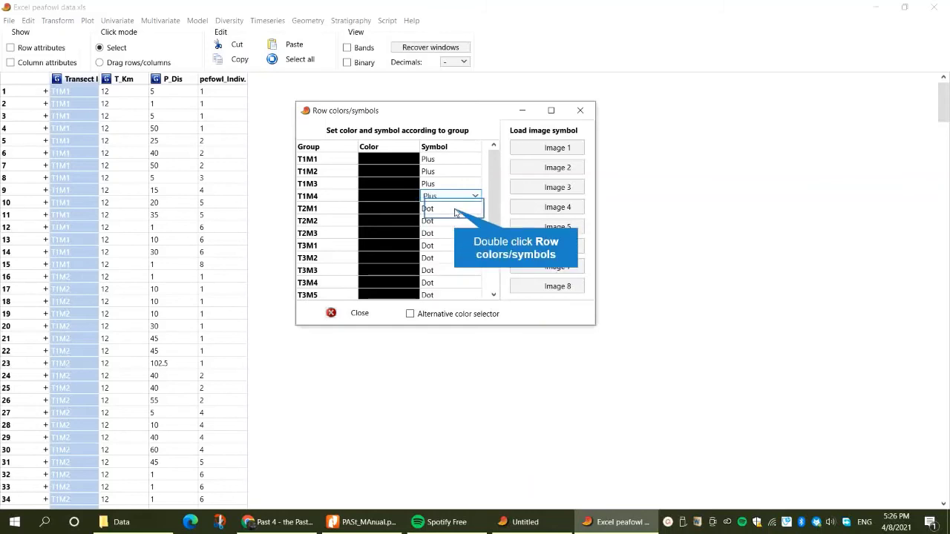
Set the color of groups T2M1, T2M2 and T2M3 to Aqua, keeping Dot as the symbol of T2M1.
{"action": "left_click", "coordinate": [455, 210]}
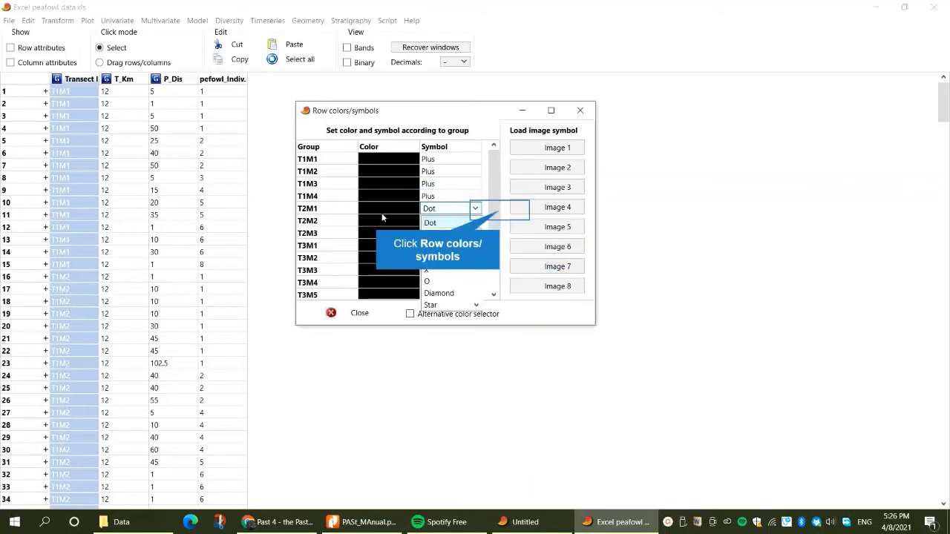
{"action": "left_click", "coordinate": [441, 221]}
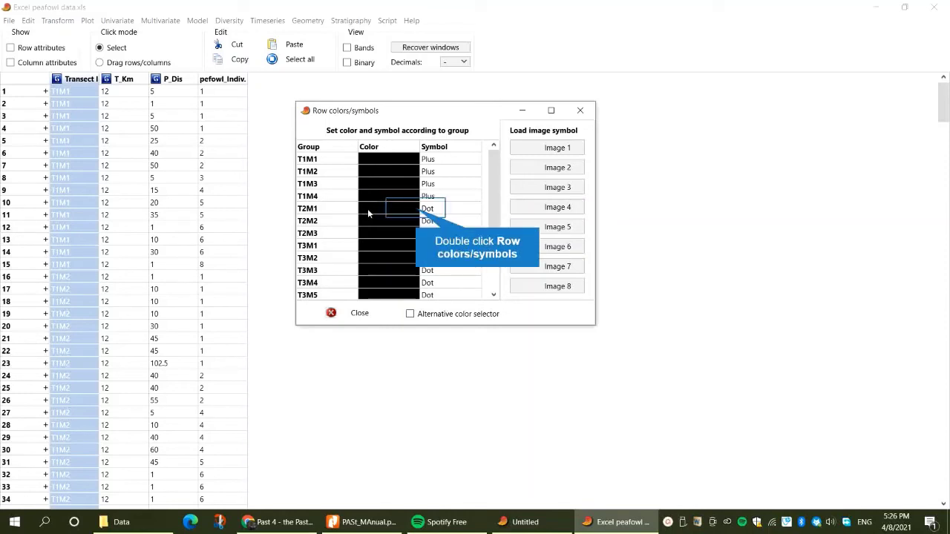
{"action": "double_click", "coordinate": [410, 209]}
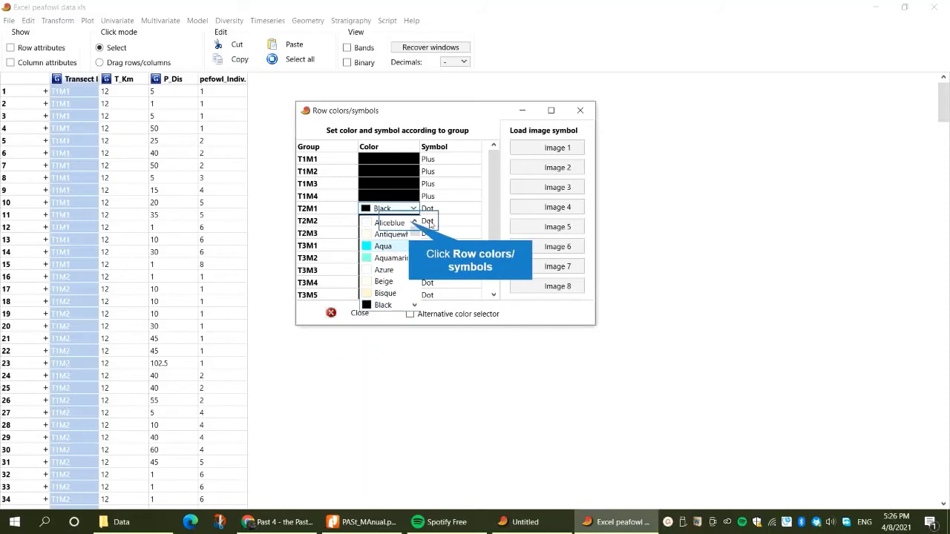
{"action": "left_click", "coordinate": [411, 224]}
{"action": "double_click", "coordinate": [410, 221]}
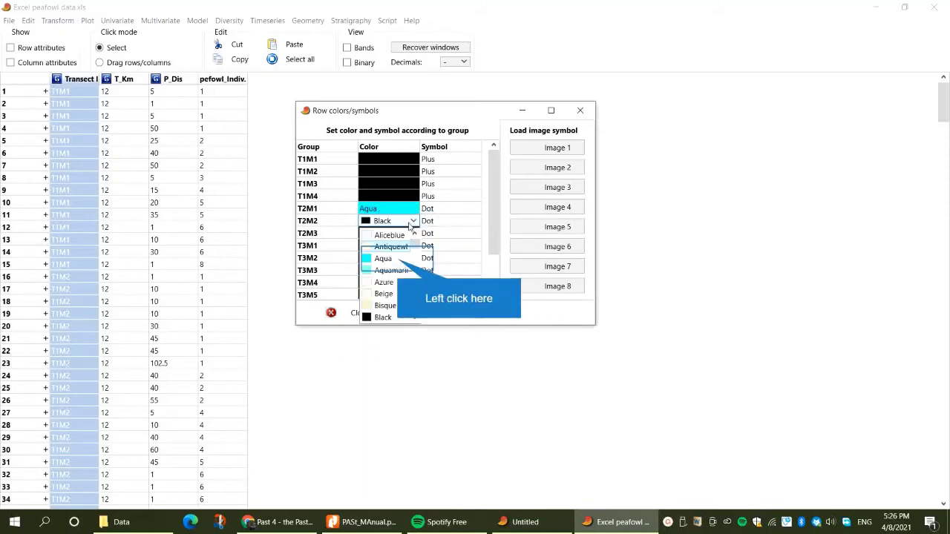
{"action": "left_click", "coordinate": [401, 260]}
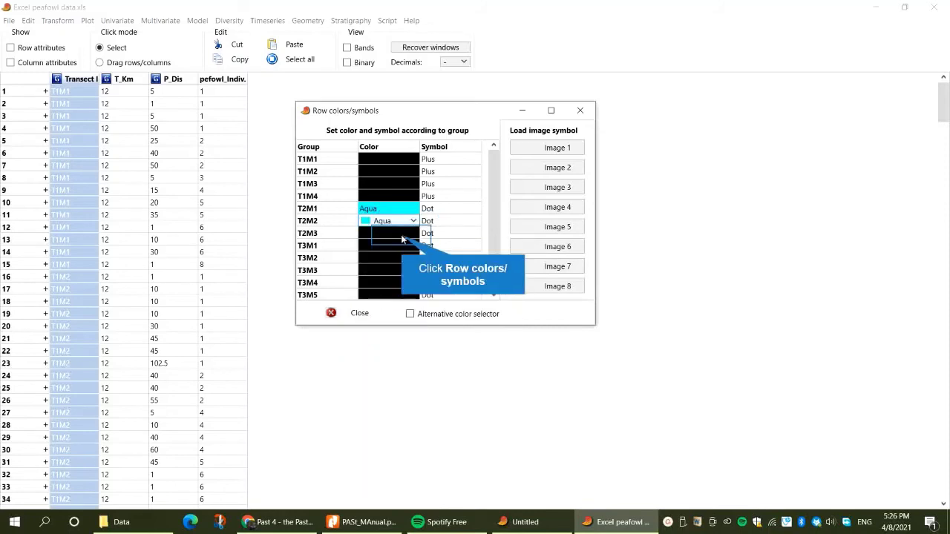
{"action": "double_click", "coordinate": [401, 237]}
{"action": "left_click", "coordinate": [398, 271]}
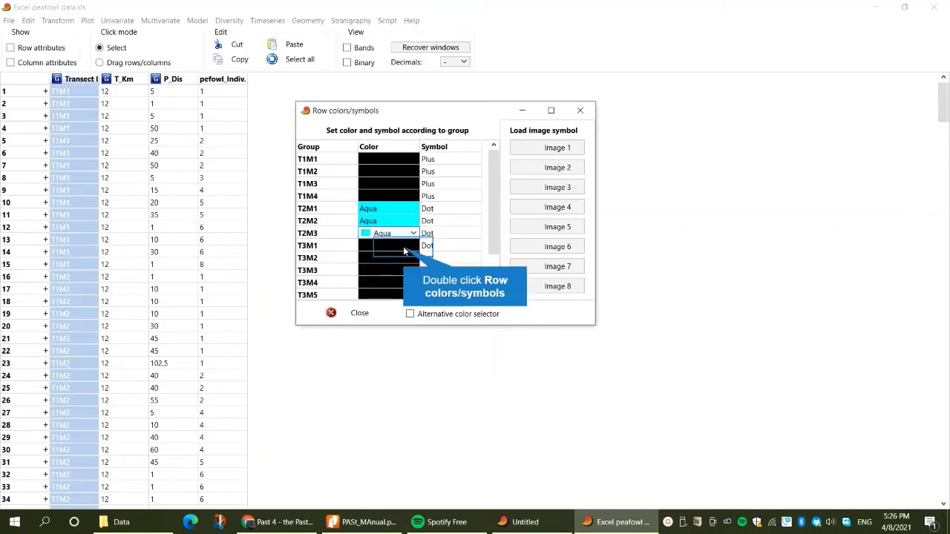
Set the symbol of groups T2M1, T2M2 and T2M3 to Square.
{"action": "double_click", "coordinate": [403, 246]}
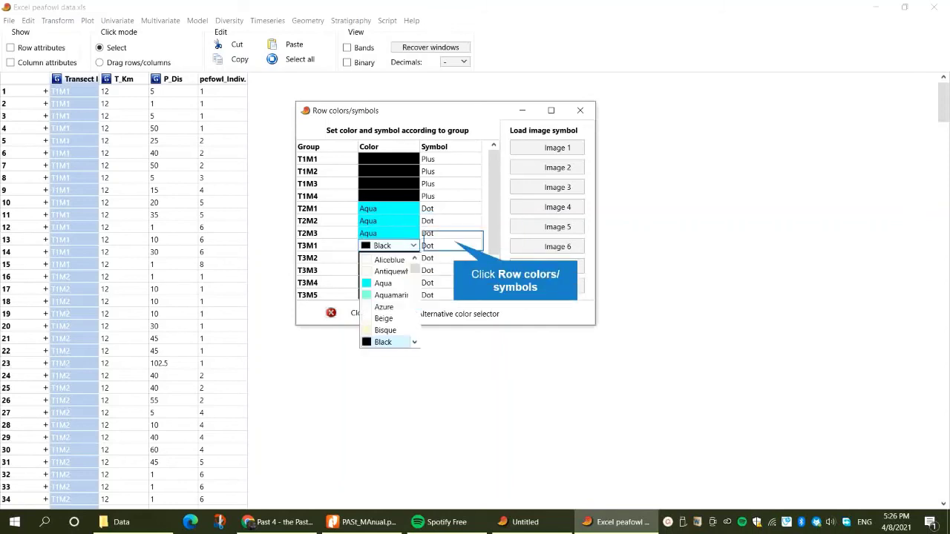
{"action": "left_click", "coordinate": [424, 240]}
{"action": "double_click", "coordinate": [430, 210]}
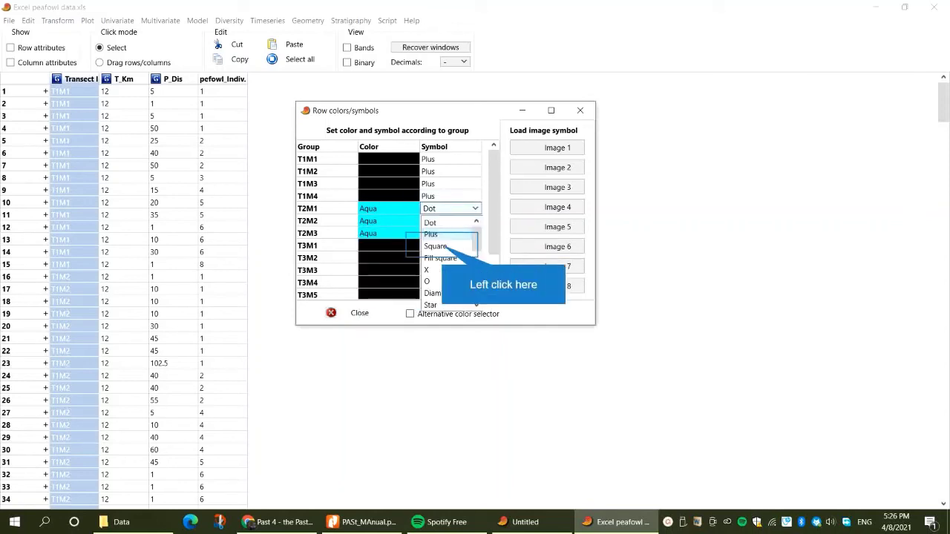
{"action": "left_click", "coordinate": [438, 245]}
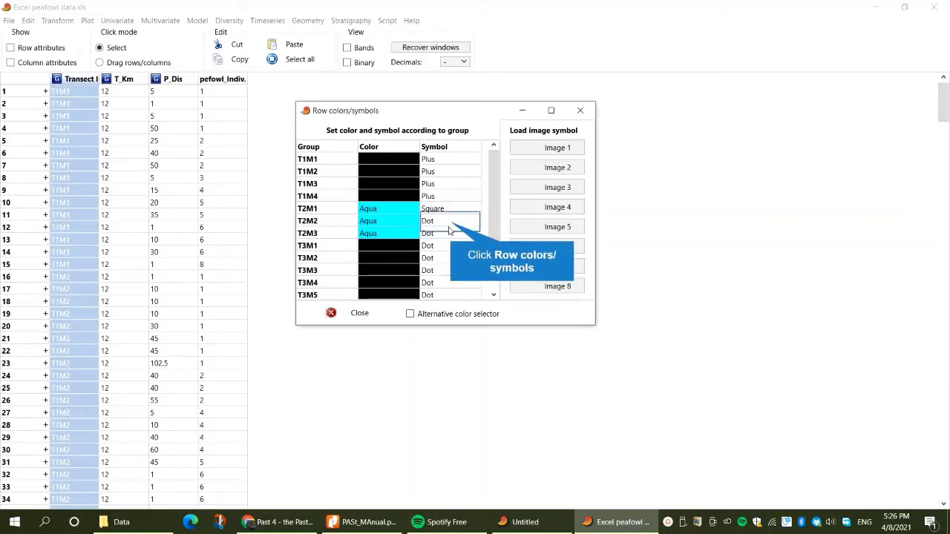
{"action": "double_click", "coordinate": [462, 225]}
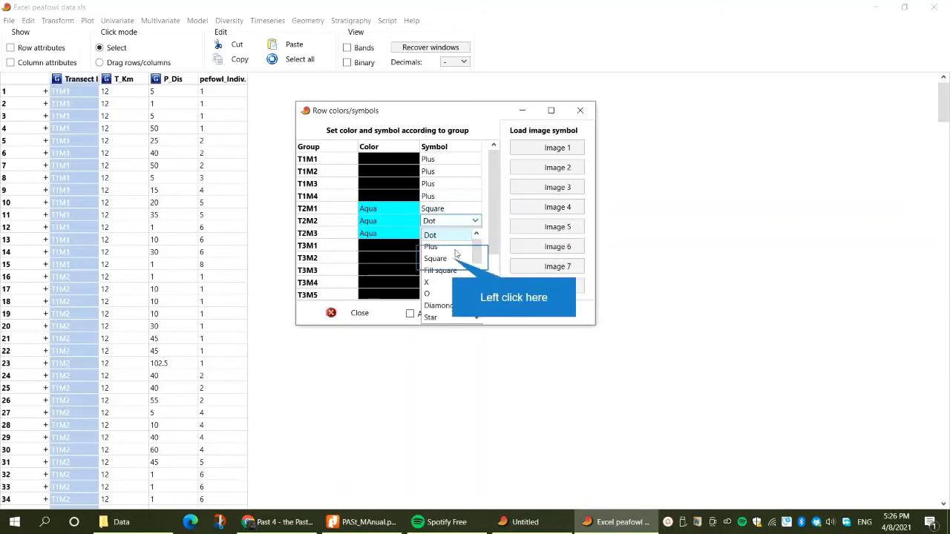
{"action": "left_click", "coordinate": [455, 259]}
{"action": "double_click", "coordinate": [461, 237]}
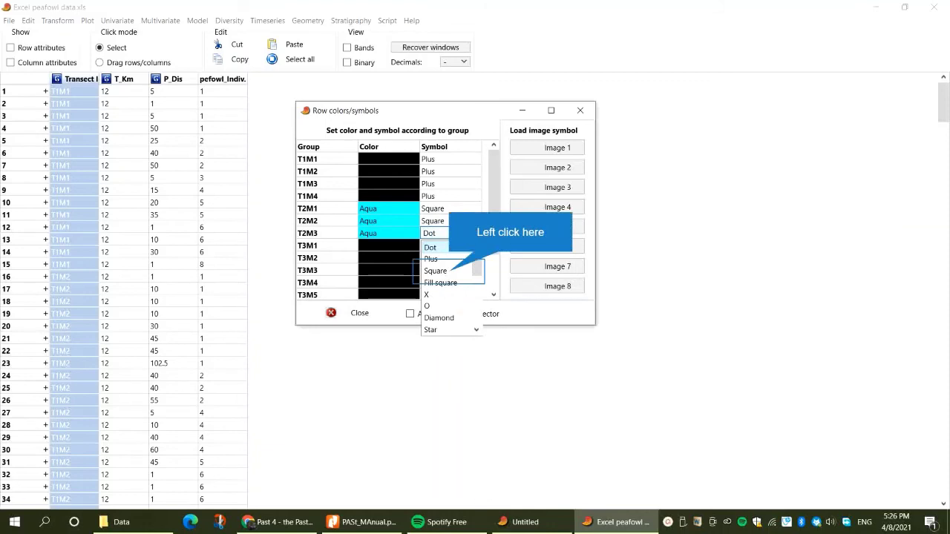
{"action": "left_click", "coordinate": [452, 272]}
{"action": "left_click", "coordinate": [460, 251]}
{"action": "left_click", "coordinate": [460, 250]}
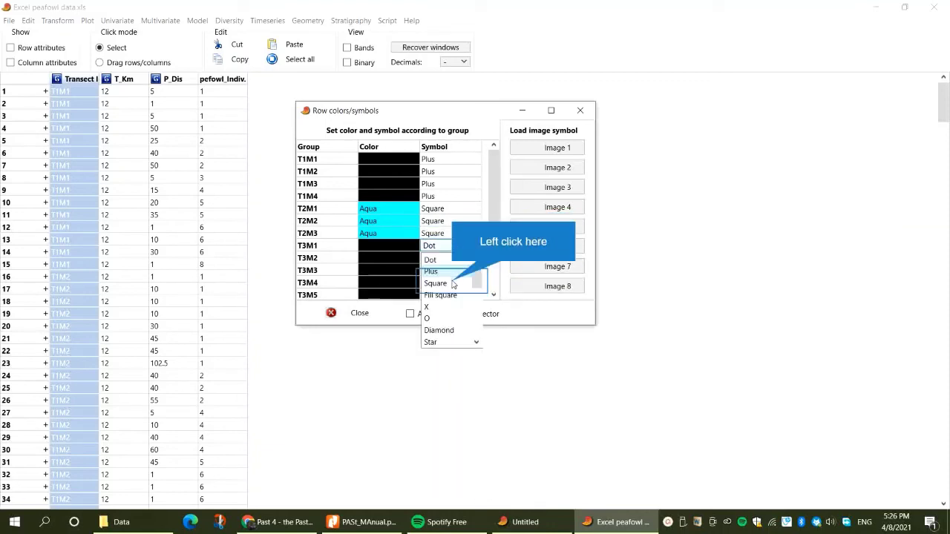
{"action": "left_click", "coordinate": [455, 283]}
{"action": "left_click", "coordinate": [462, 247]}
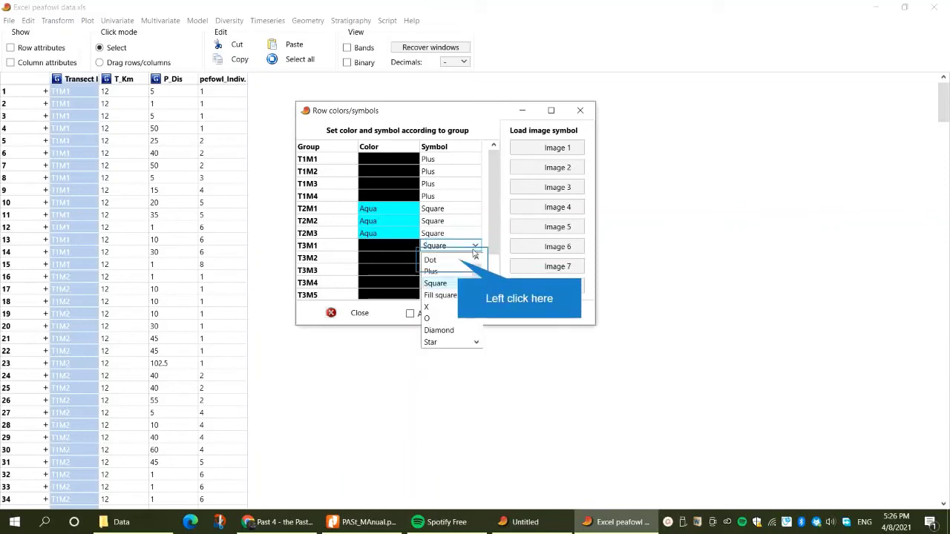
{"action": "left_click", "coordinate": [460, 259]}
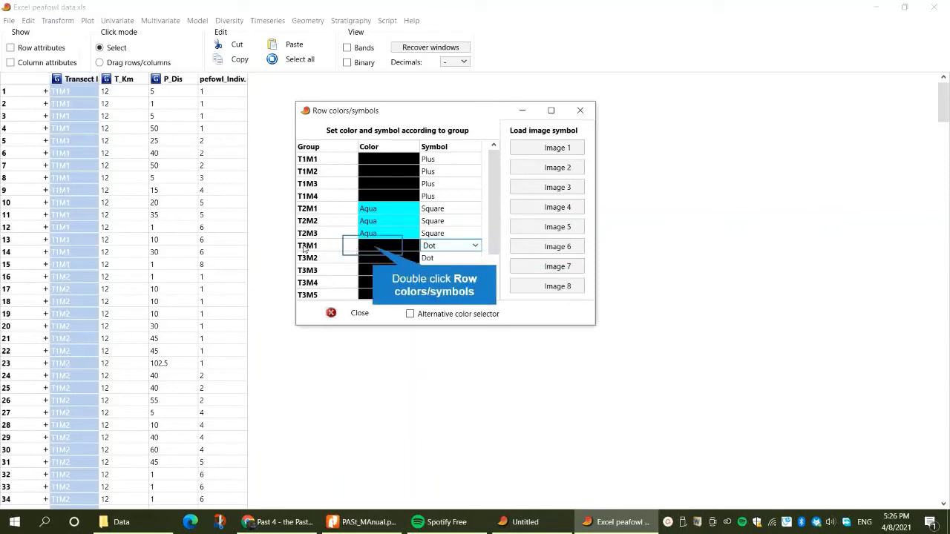
Set the color of groups T3M1, T3M2, T3M3 and T3M4 to Beige.
{"action": "double_click", "coordinate": [374, 250]}
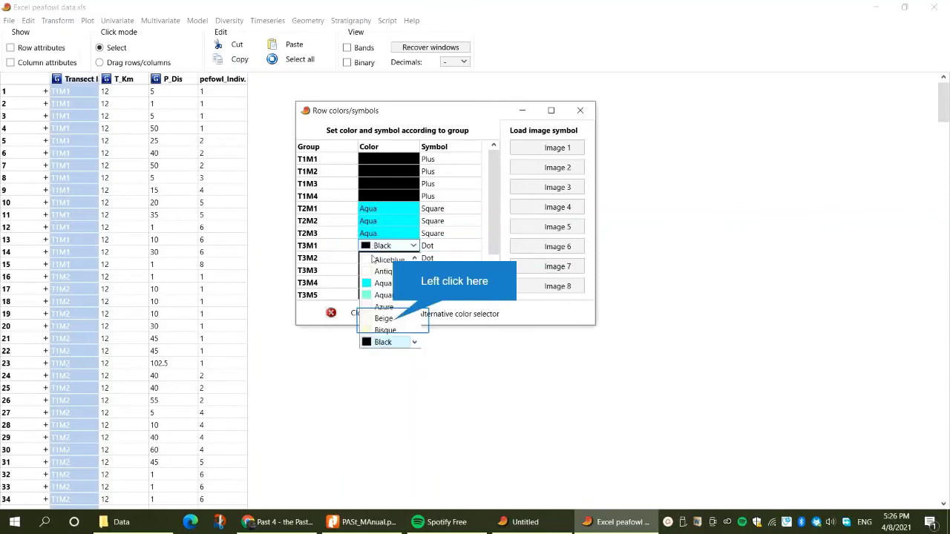
{"action": "left_click", "coordinate": [392, 320]}
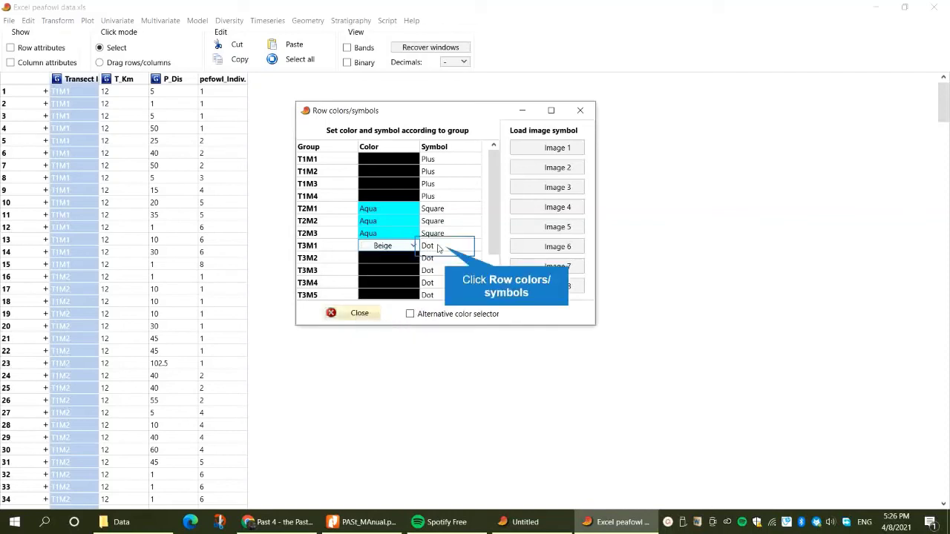
{"action": "left_click", "coordinate": [405, 262]}
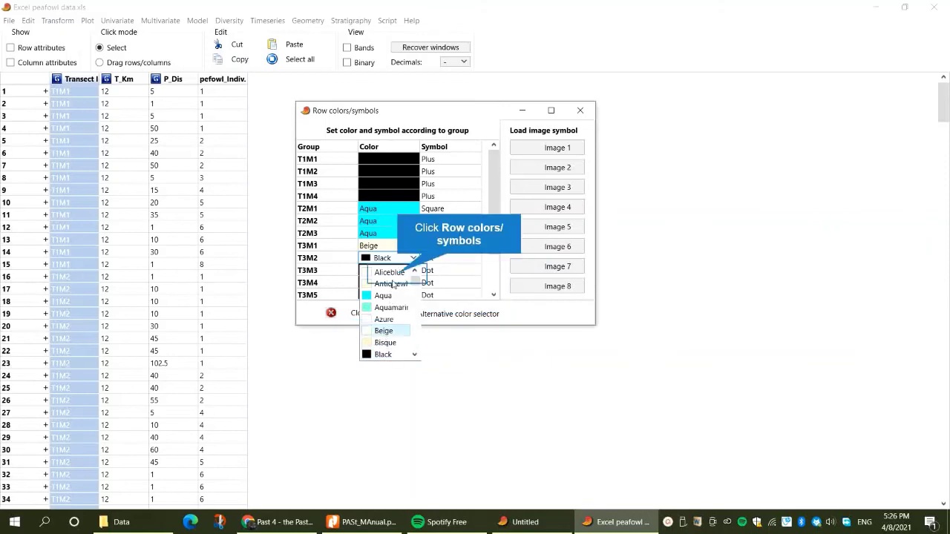
{"action": "left_click", "coordinate": [399, 277]}
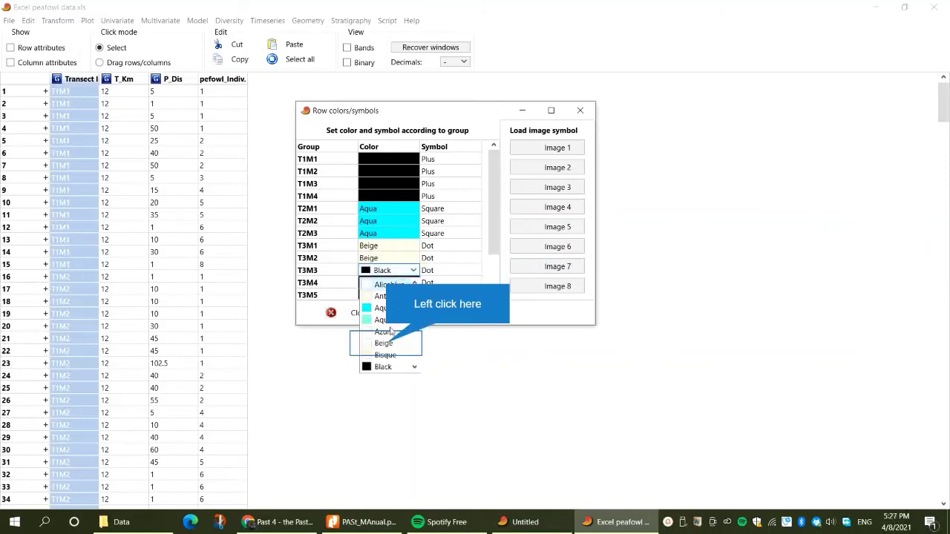
{"action": "left_click", "coordinate": [384, 343]}
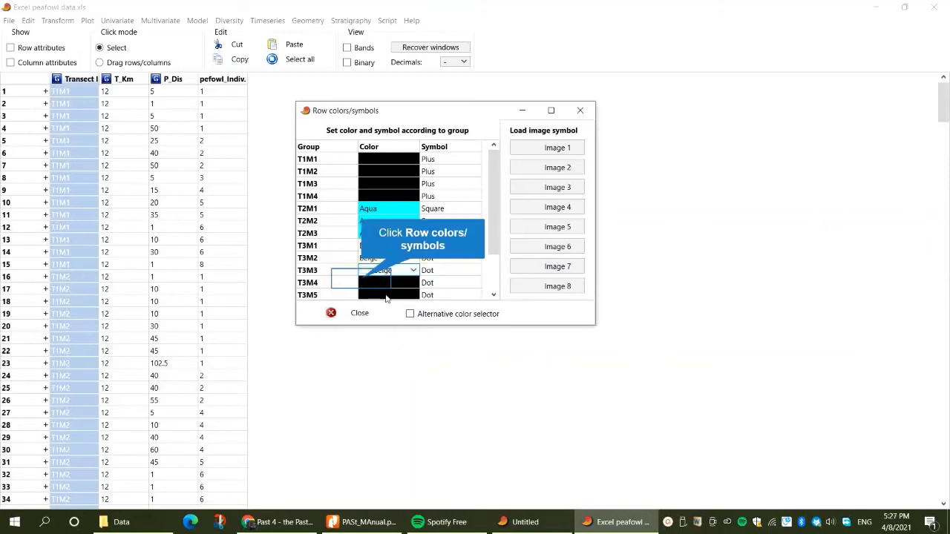
{"action": "left_click", "coordinate": [363, 283]}
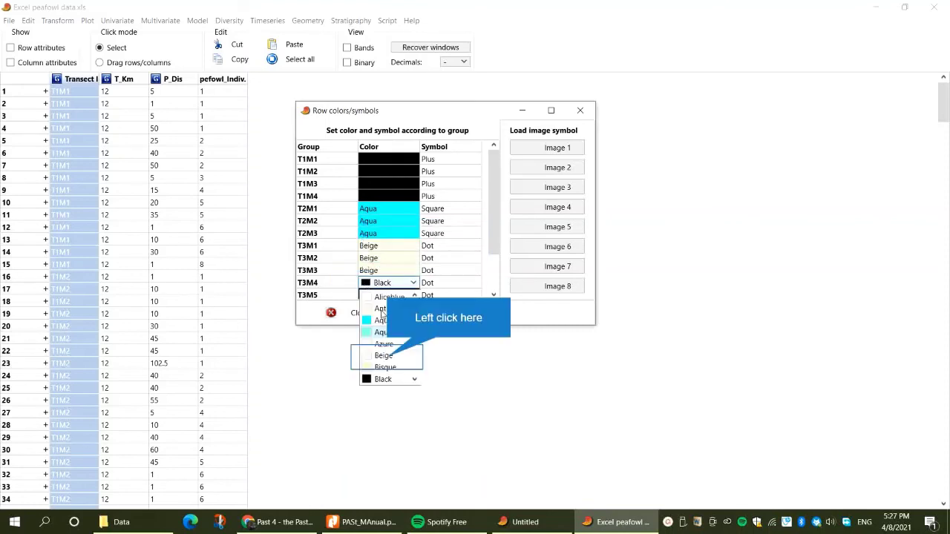
{"action": "left_click", "coordinate": [386, 356]}
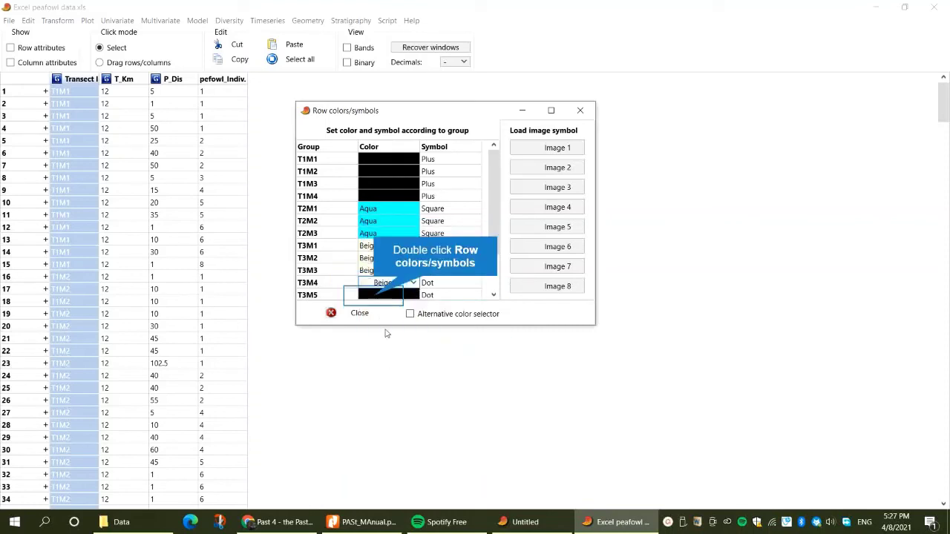
Set the color of group T3M5 to Blueviolet.
{"action": "left_click", "coordinate": [375, 296]}
{"action": "left_click", "coordinate": [411, 297]}
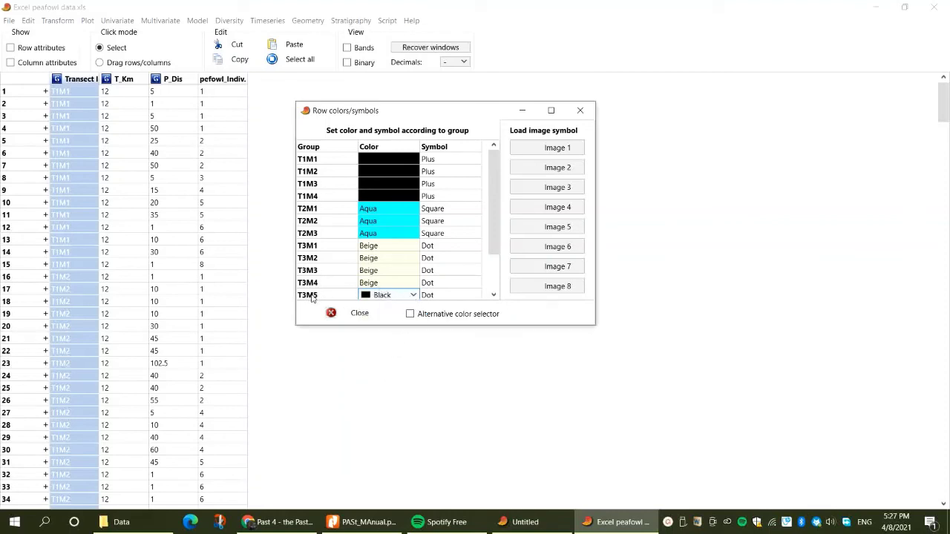
{"action": "left_click", "coordinate": [386, 295]}
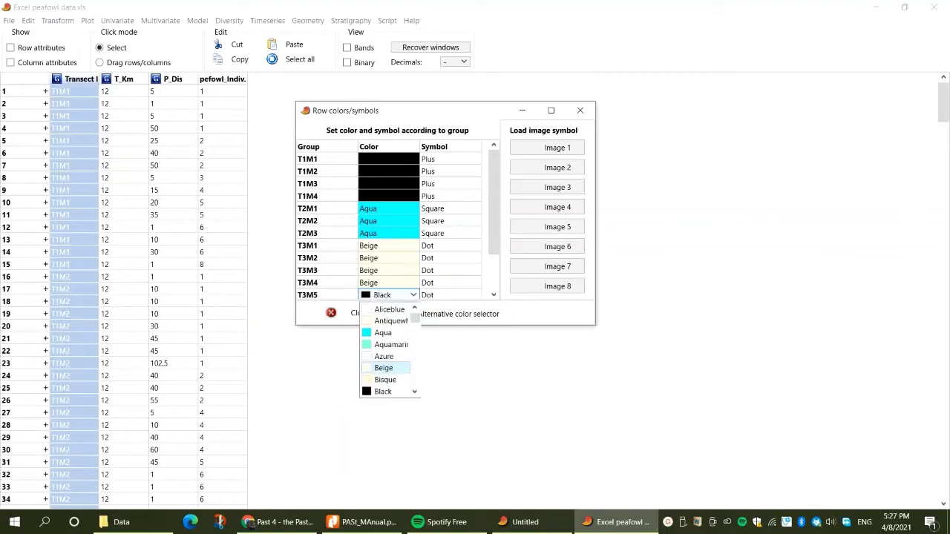
{"action": "scroll", "coordinate": [375, 299], "scroll_direction": "down", "scroll_amount": 1}
{"action": "scroll", "coordinate": [376, 298], "scroll_direction": "down", "scroll_amount": 2}
Set the symbol of groups T3M1, T3M2 and T3M3 to Fill square.
{"action": "left_click_drag", "start_coordinate": [495, 241], "coordinate": [498, 276]}
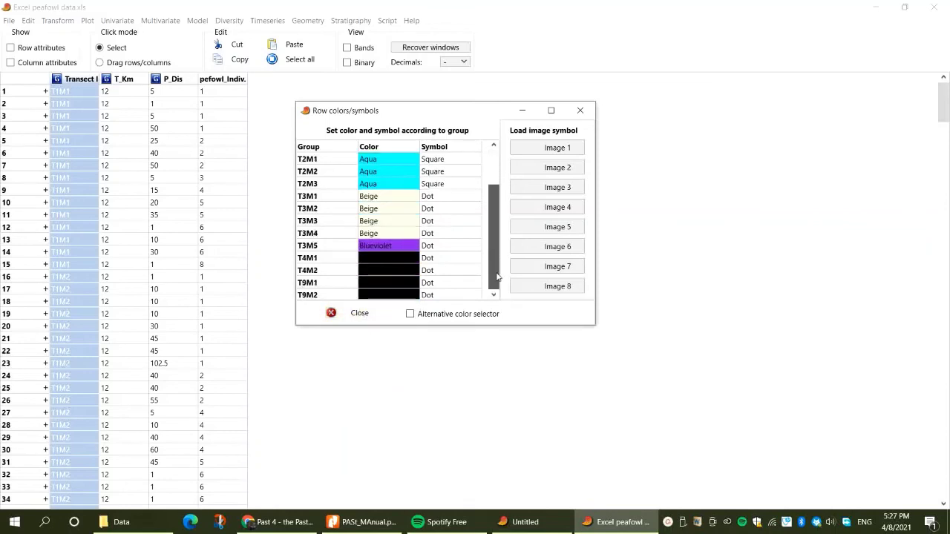
{"action": "double_click", "coordinate": [449, 202]}
{"action": "left_click", "coordinate": [443, 246]}
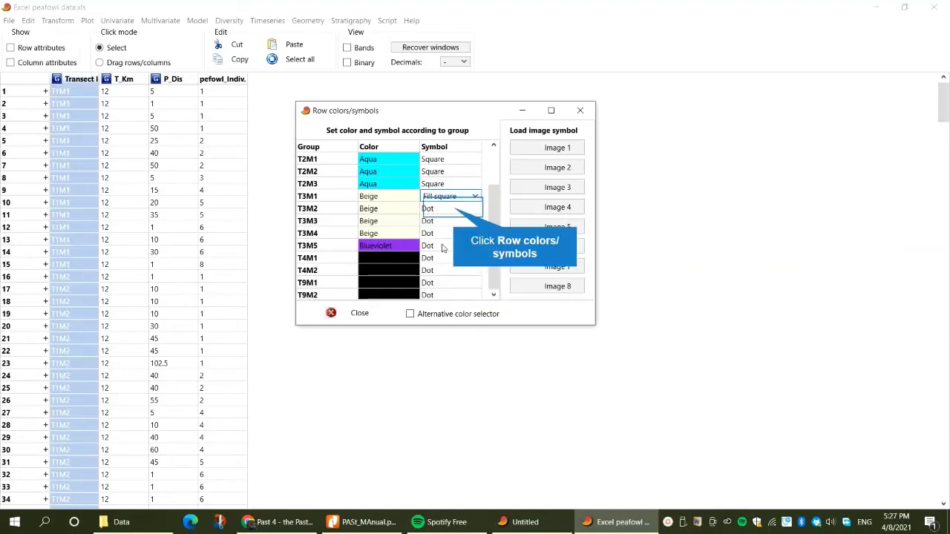
{"action": "left_click", "coordinate": [456, 212]}
{"action": "left_click", "coordinate": [456, 212]}
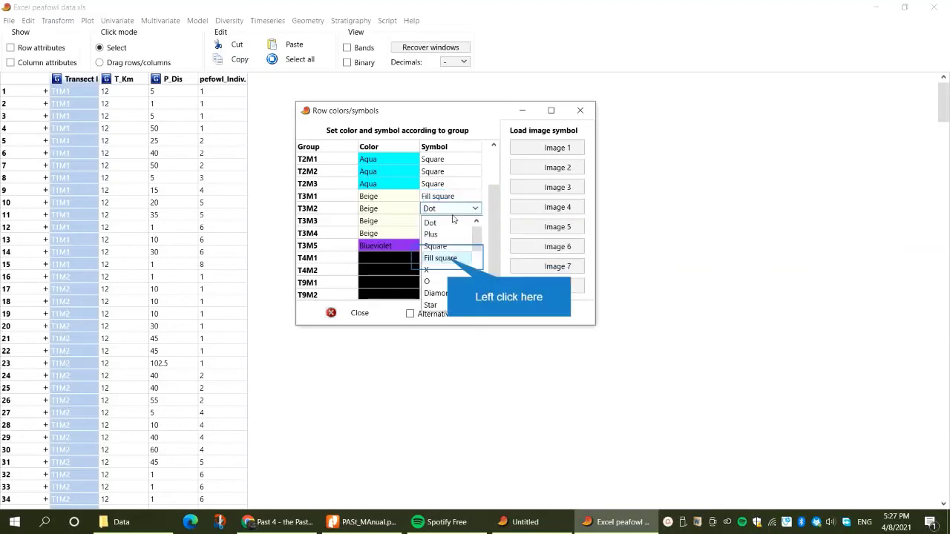
{"action": "left_click", "coordinate": [450, 259]}
{"action": "left_click", "coordinate": [459, 224]}
{"action": "left_click", "coordinate": [460, 224]}
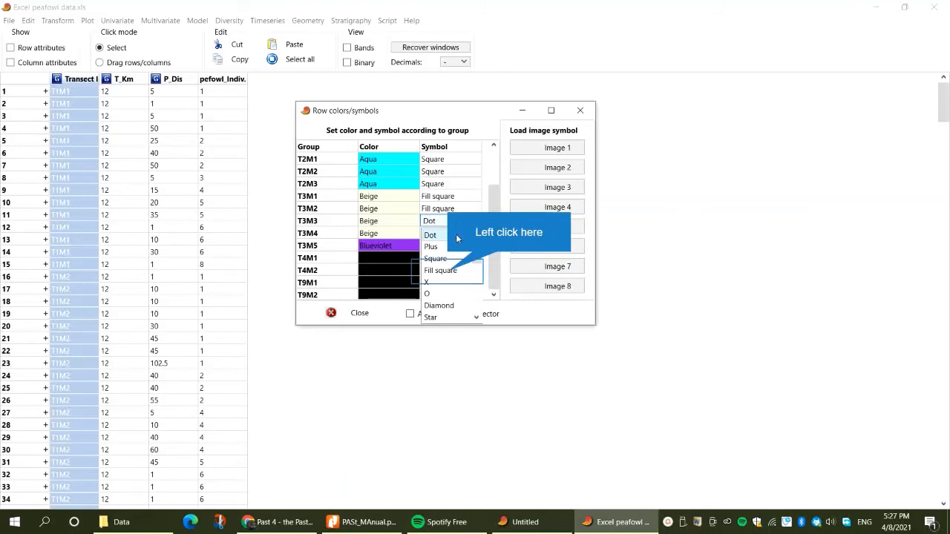
{"action": "left_click", "coordinate": [448, 274]}
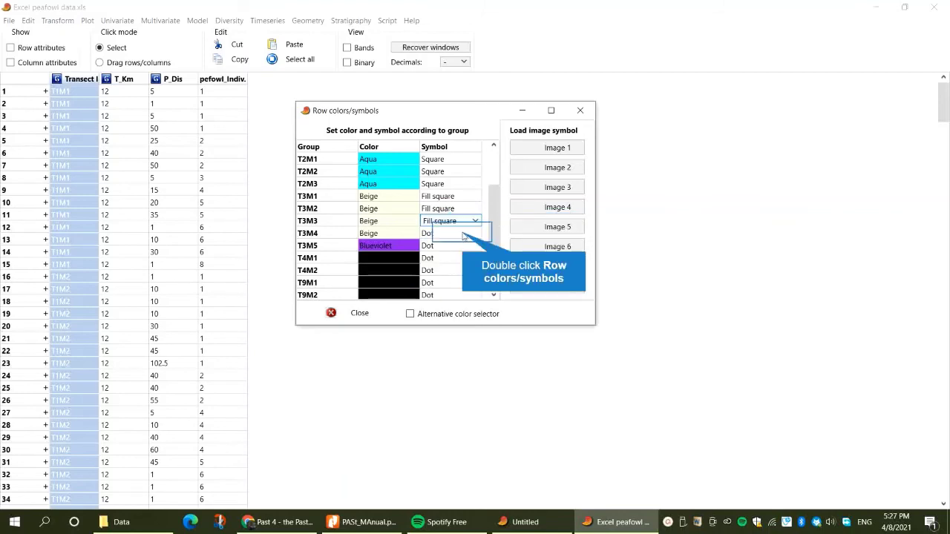
Set the symbol of groups T3M4 and T3M5 to Fill square.
{"action": "left_click", "coordinate": [462, 234]}
{"action": "left_click", "coordinate": [449, 283]}
{"action": "left_click", "coordinate": [458, 246]}
{"action": "left_click", "coordinate": [457, 246]}
{"action": "left_click", "coordinate": [450, 294]}
{"action": "left_click", "coordinate": [463, 260]}
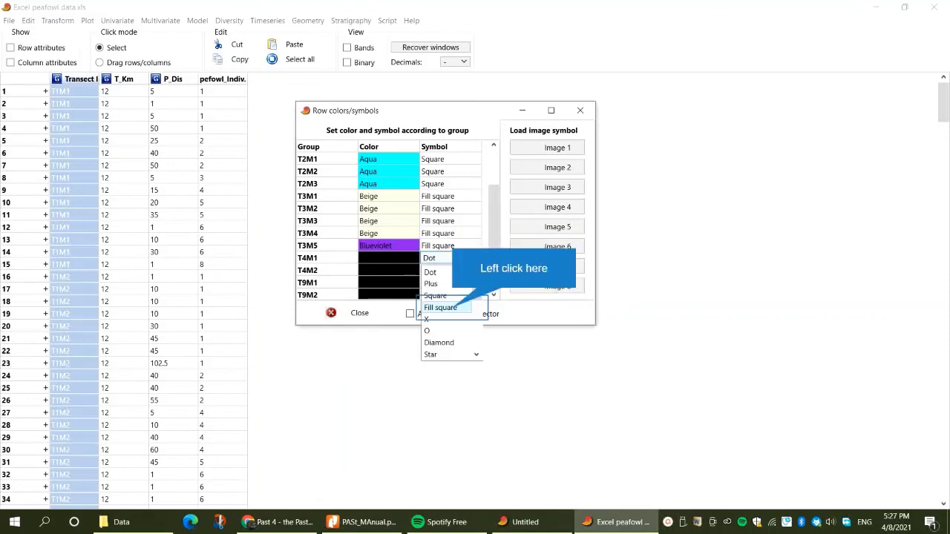
{"action": "left_click", "coordinate": [453, 307]}
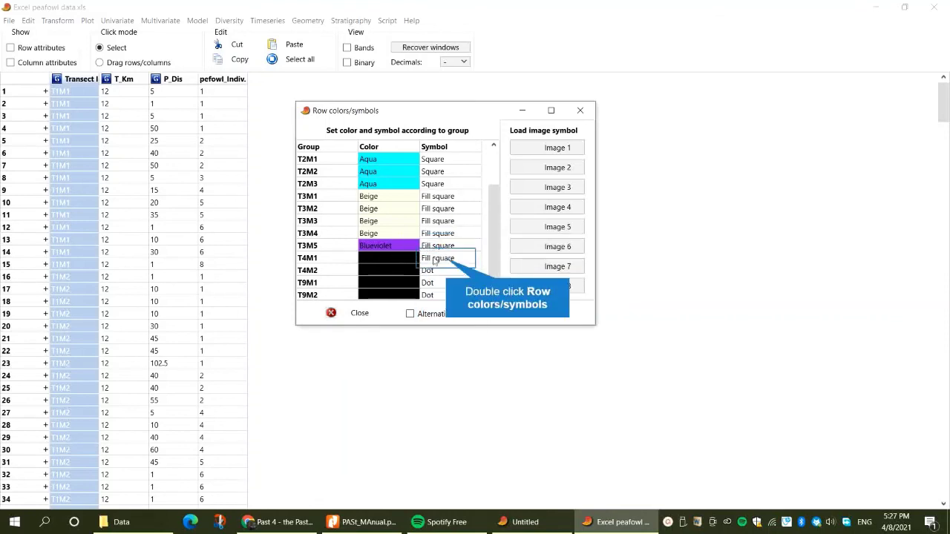
{"action": "double_click", "coordinate": [447, 260]}
{"action": "left_click", "coordinate": [450, 274]}
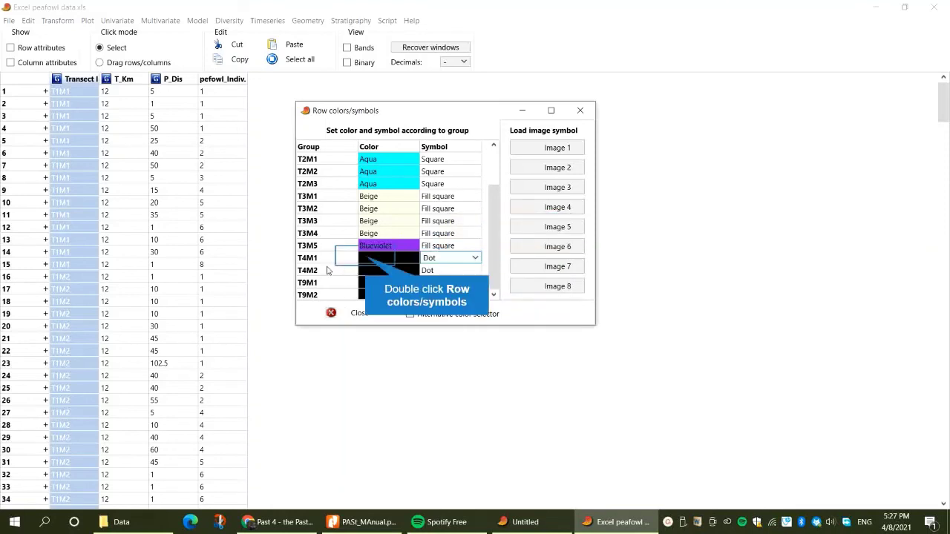
Set the color of groups T4M1 and T4M2 to Antiquewhite.
{"action": "double_click", "coordinate": [366, 259]}
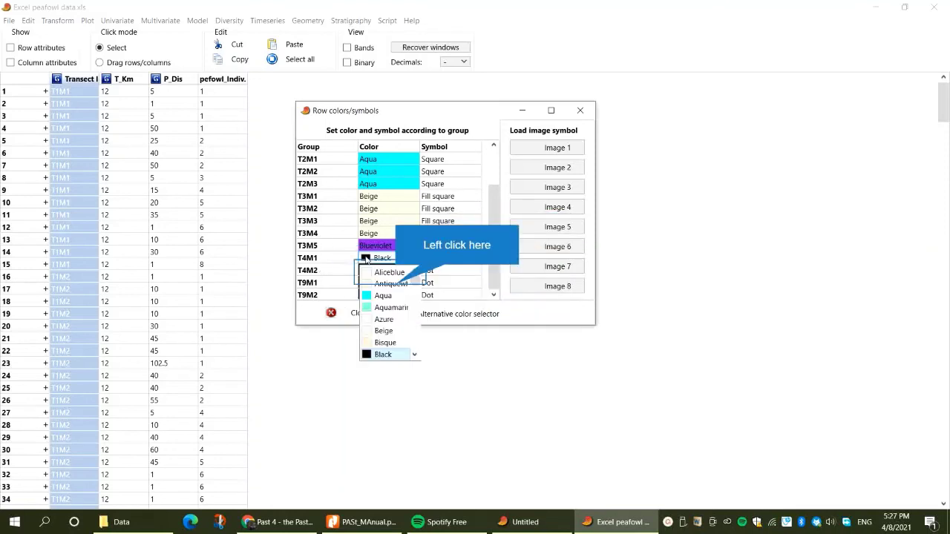
{"action": "left_click", "coordinate": [394, 284]}
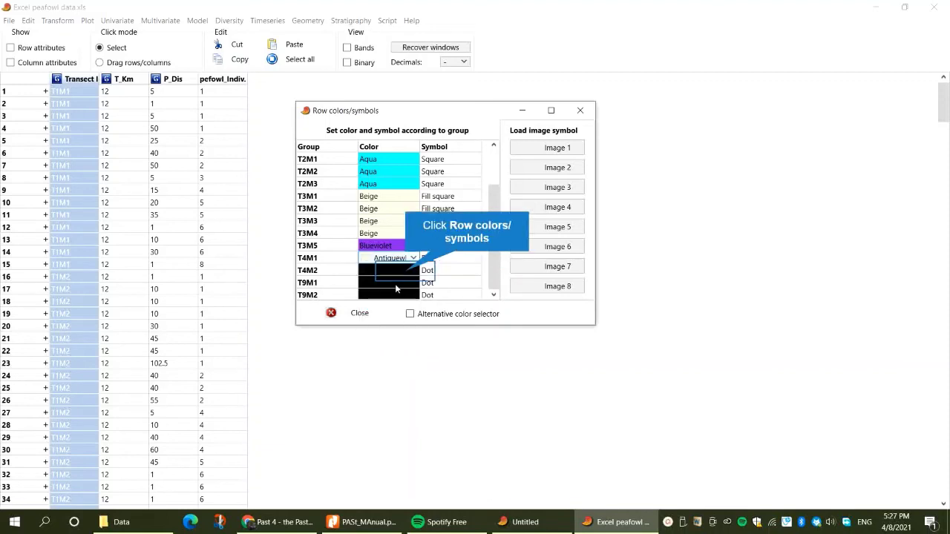
{"action": "double_click", "coordinate": [405, 274]}
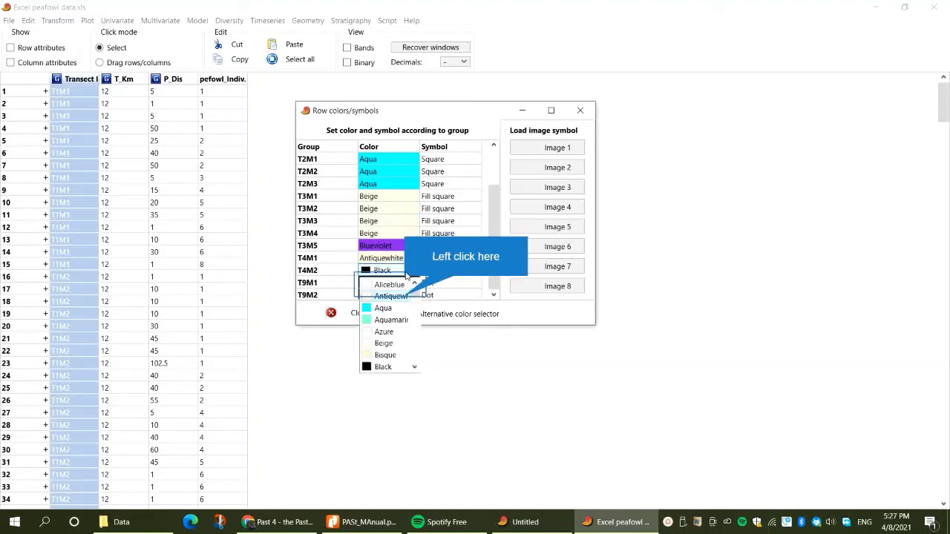
{"action": "left_click", "coordinate": [407, 298]}
{"action": "left_click", "coordinate": [410, 285]}
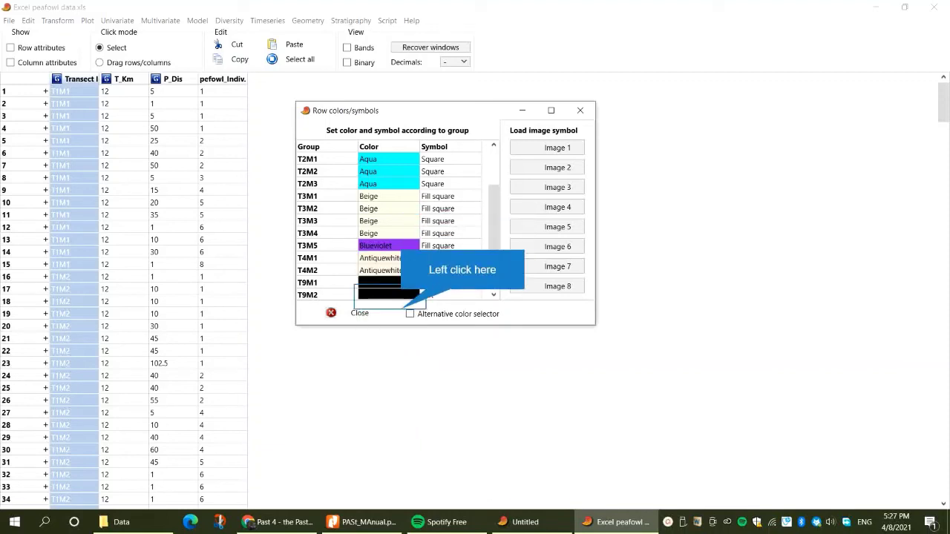
{"action": "left_click", "coordinate": [407, 285]}
{"action": "double_click", "coordinate": [410, 298]}
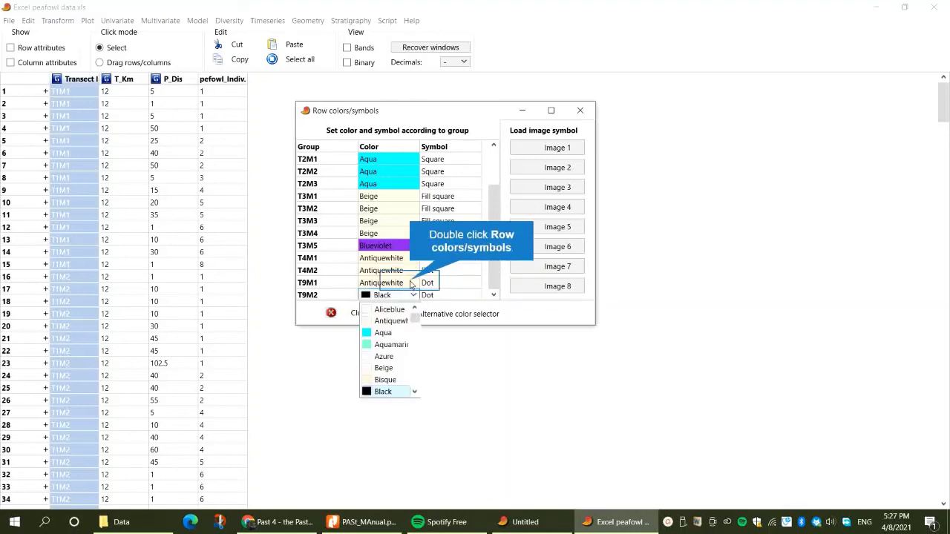
{"action": "left_click", "coordinate": [411, 285]}
{"action": "left_click", "coordinate": [379, 371]}
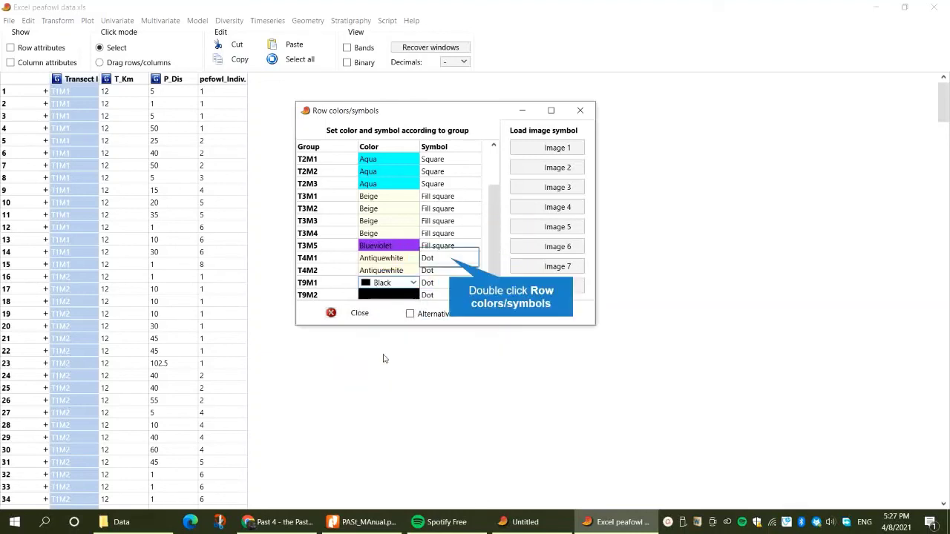
Set the symbol of groups T4M1 and T4M2 to X.
{"action": "double_click", "coordinate": [450, 260]}
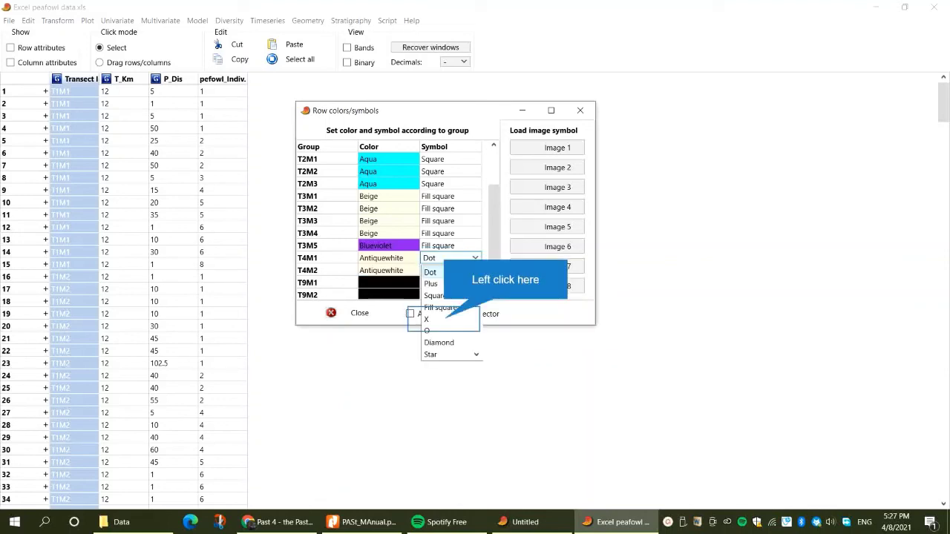
{"action": "left_click", "coordinate": [446, 319]}
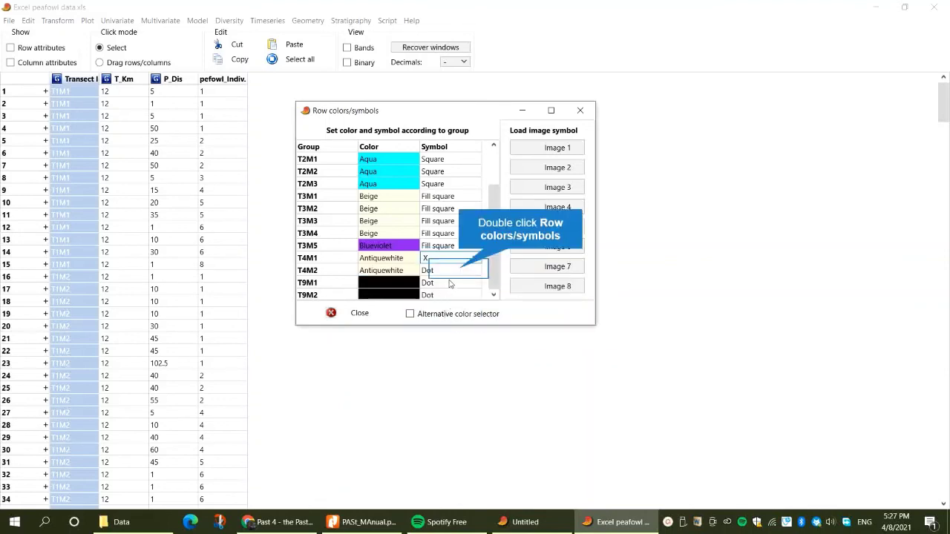
{"action": "double_click", "coordinate": [459, 272]}
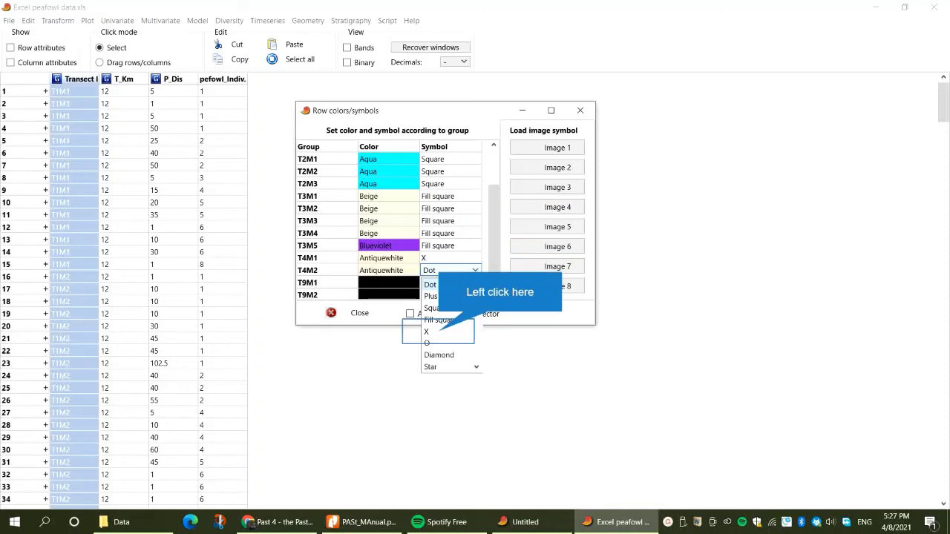
{"action": "left_click", "coordinate": [439, 332]}
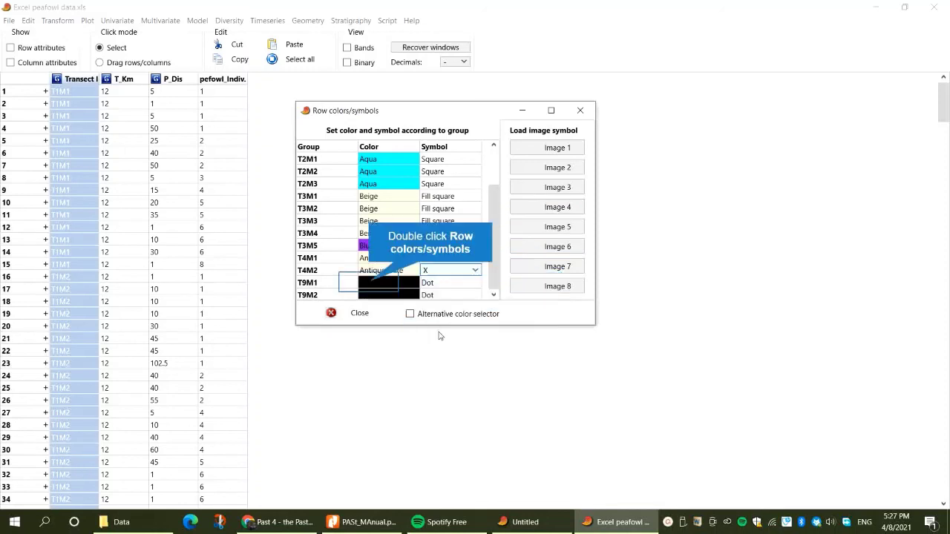
Set the color of groups T9M1 and T9M2 to Azure.
{"action": "double_click", "coordinate": [369, 285]}
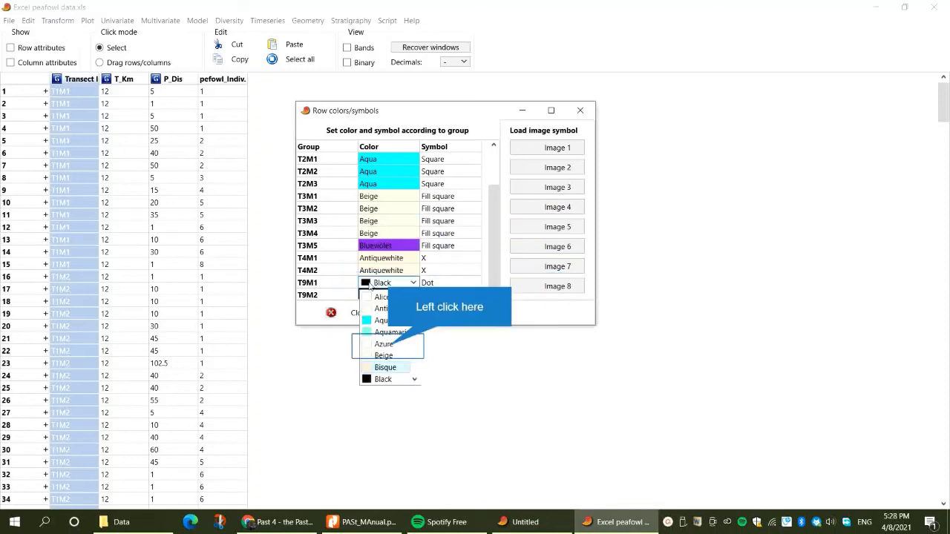
{"action": "left_click", "coordinate": [387, 345]}
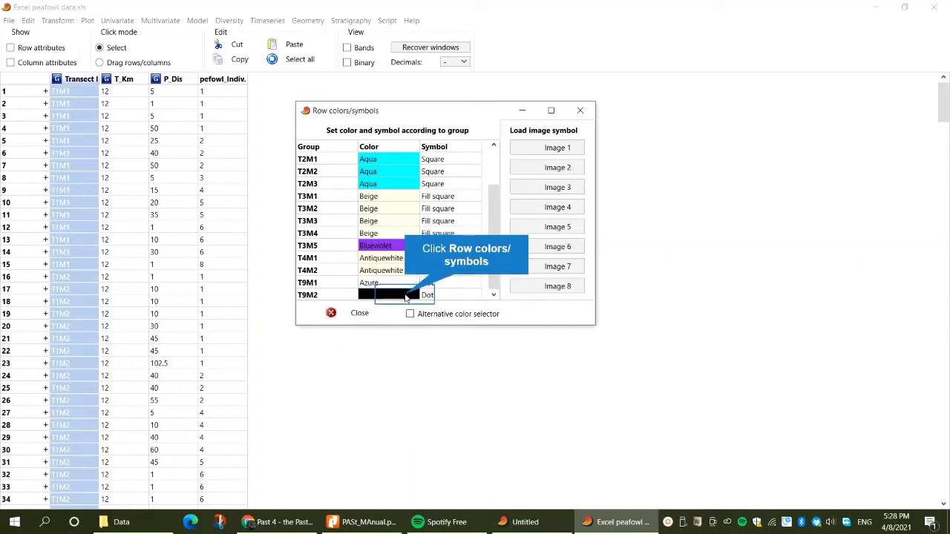
{"action": "double_click", "coordinate": [406, 297]}
{"action": "left_click", "coordinate": [383, 358]}
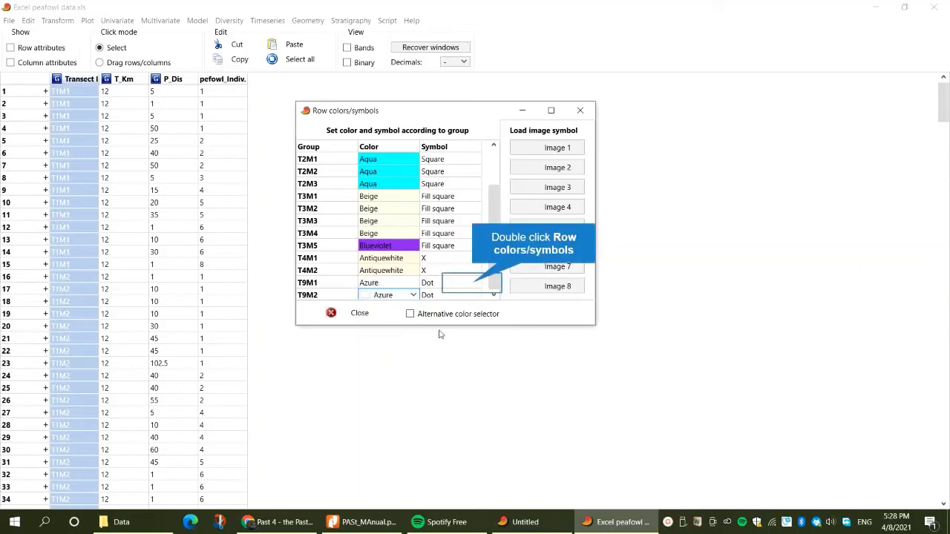
Set the symbol of groups T9M1 and T9M2 to O and turn on the alternative color selector.
{"action": "double_click", "coordinate": [472, 287]}
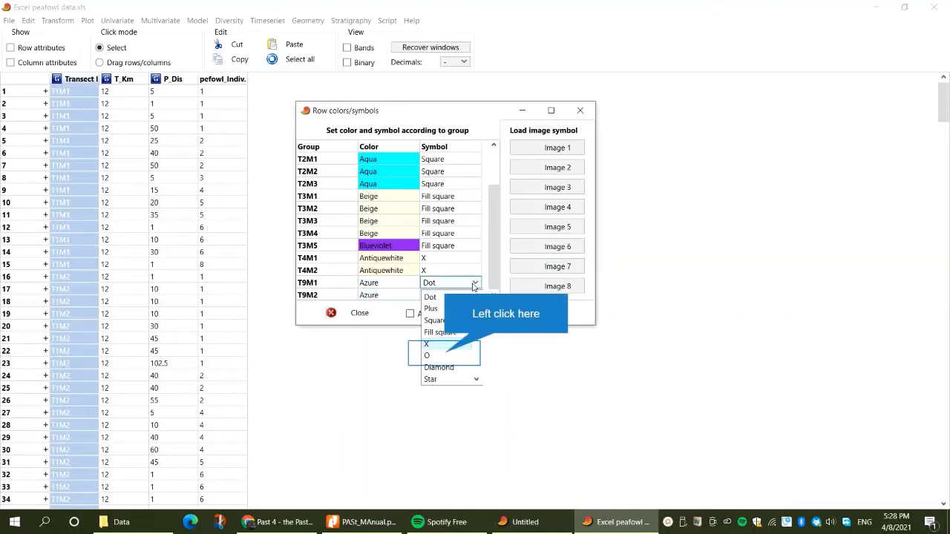
{"action": "left_click", "coordinate": [444, 355]}
{"action": "double_click", "coordinate": [466, 297]}
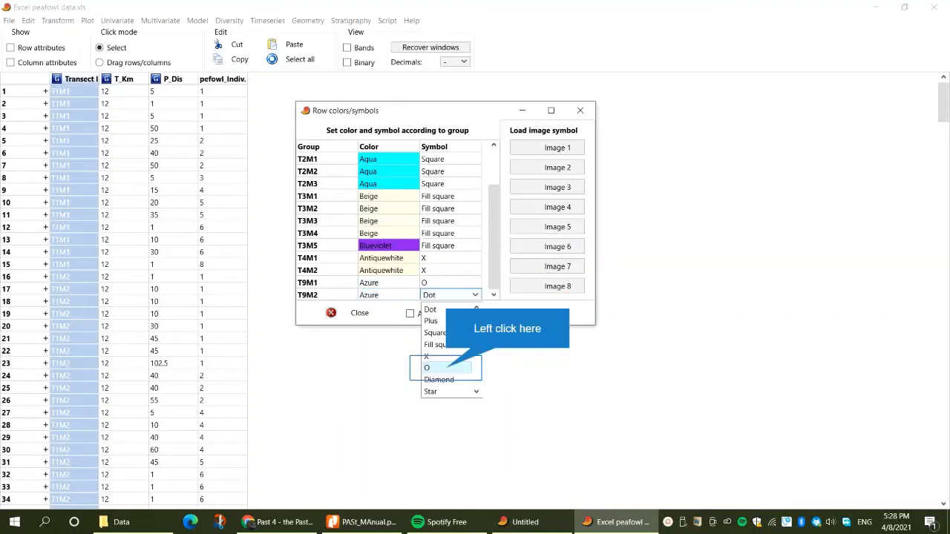
{"action": "left_click", "coordinate": [446, 368]}
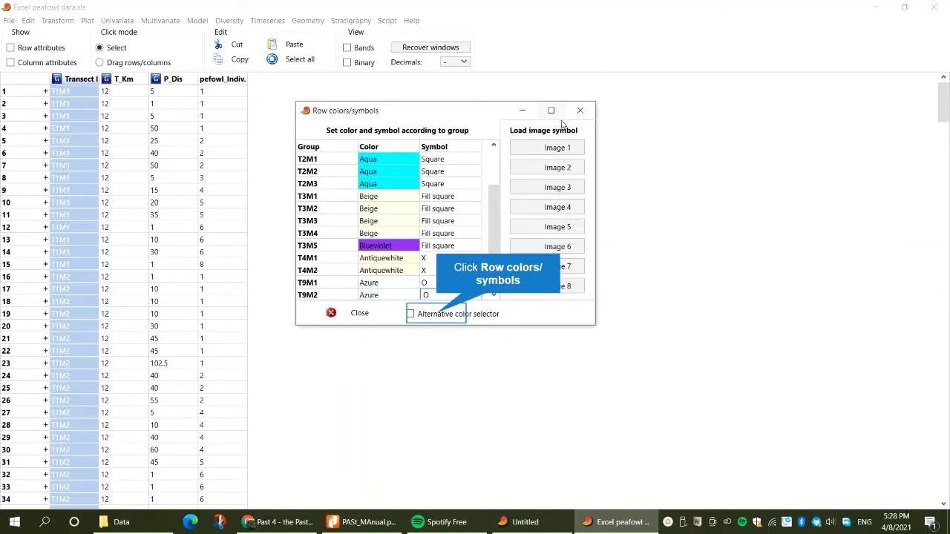
{"action": "left_click", "coordinate": [437, 314]}
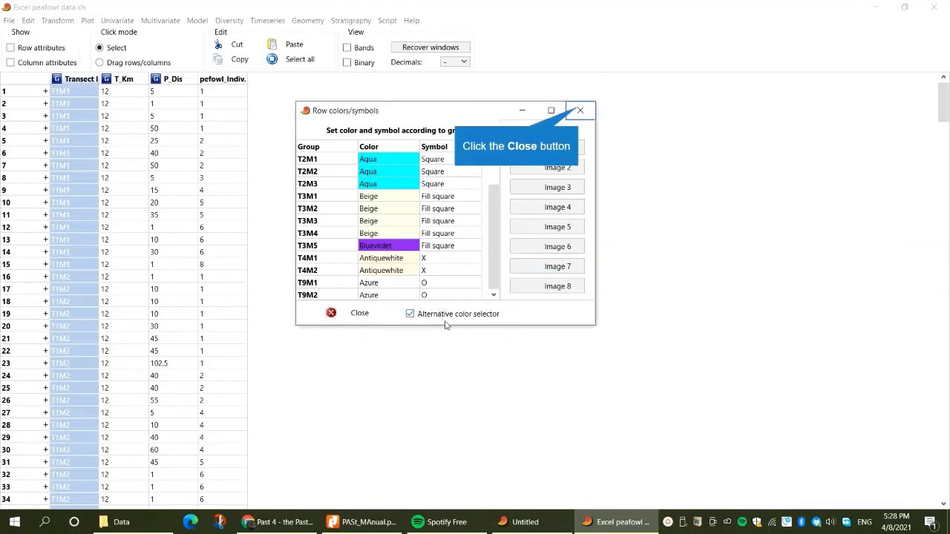
{"action": "left_click", "coordinate": [579, 111]}
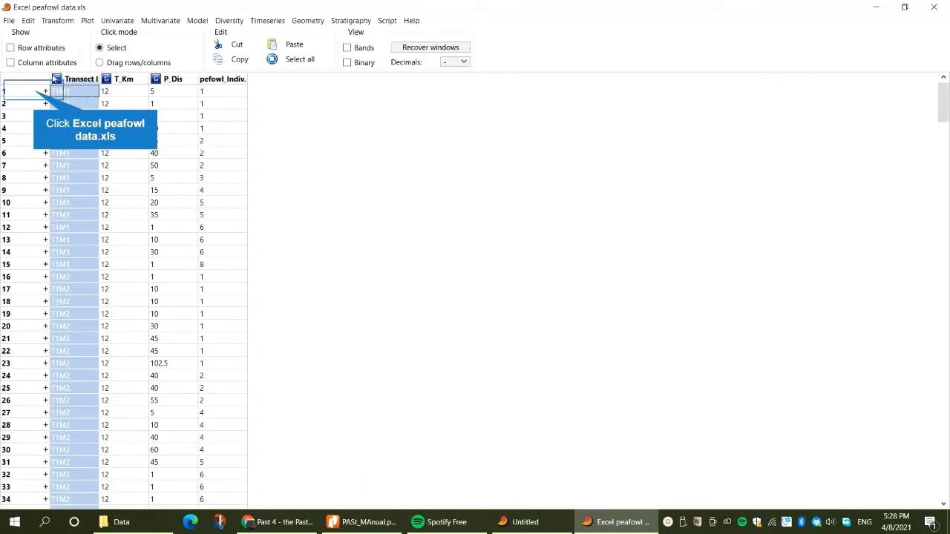
Examine the colored row symbols in the data sheet from group T1M1 through T3M2, and return to the first row.
{"action": "left_click", "coordinate": [33, 92]}
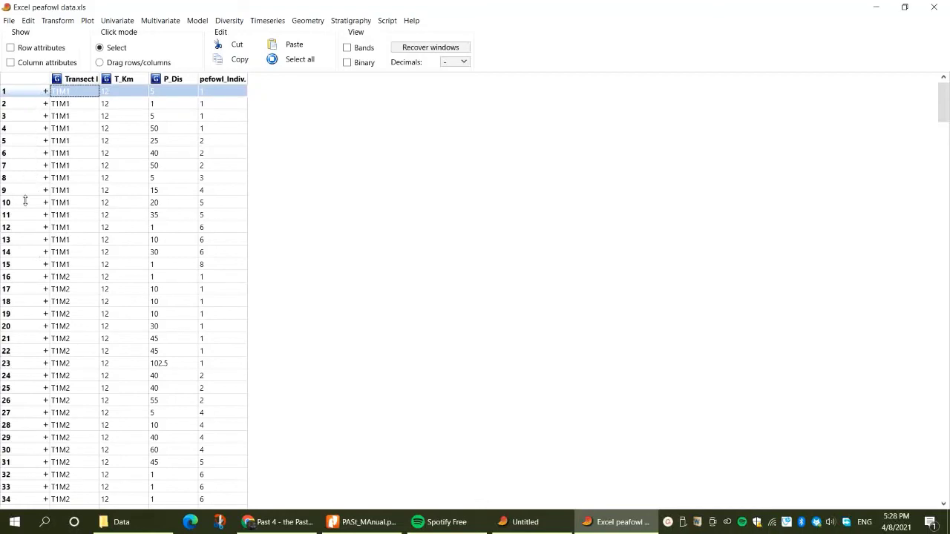
{"action": "key", "text": "Down"}
{"action": "key", "text": "Down"}
{"action": "key", "text": "Down"}
{"action": "key", "text": "Down"}
{"action": "key", "text": "Down"}
{"action": "key", "text": "Down"}
{"action": "key", "text": "Down"}
{"action": "key", "text": "Down"}
{"action": "key", "text": "Down"}
{"action": "key", "text": "Down"}
{"action": "key", "text": "Down"}
{"action": "key", "text": "Down"}
{"action": "key", "text": "Down"}
{"action": "key", "text": "Down"}
{"action": "key", "text": "Down"}
{"action": "key", "text": "Down"}
{"action": "key", "text": "Down"}
{"action": "key", "text": "Down"}
{"action": "key", "text": "Down"}
{"action": "key", "text": "Down"}
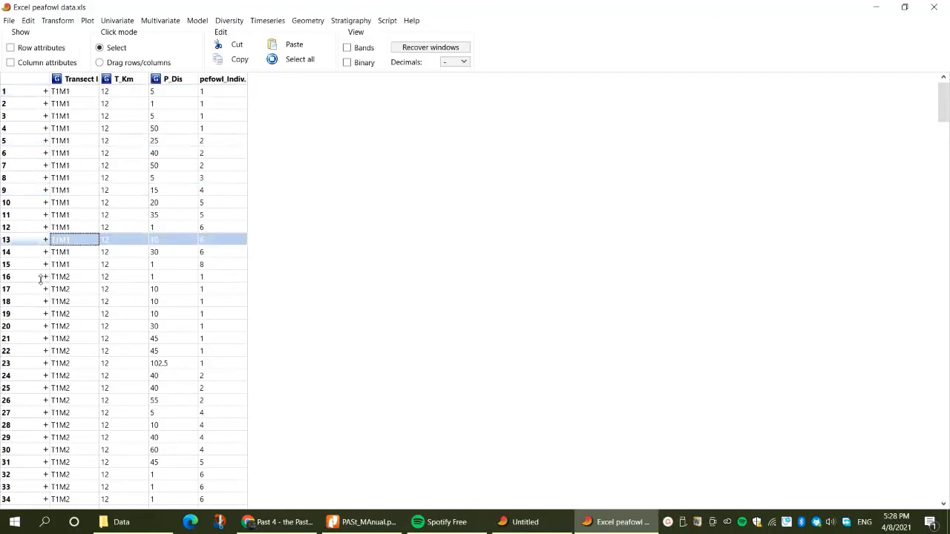
{"action": "key", "text": "Down"}
{"action": "key", "text": "Down"}
{"action": "key", "text": "Down"}
{"action": "key", "text": "Down"}
{"action": "key", "text": "Down"}
{"action": "key", "text": "Down"}
{"action": "key", "text": "Down"}
{"action": "key", "text": "Down"}
{"action": "key", "text": "Down"}
{"action": "key", "text": "Down"}
{"action": "key", "text": "Down"}
{"action": "key", "text": "Down"}
{"action": "key", "text": "Down"}
{"action": "key", "text": "Down"}
{"action": "key", "text": "Down"}
{"action": "key", "text": "Down"}
{"action": "key", "text": "Down"}
{"action": "key", "text": "Down"}
{"action": "key", "text": "Down"}
{"action": "key", "text": "Down"}
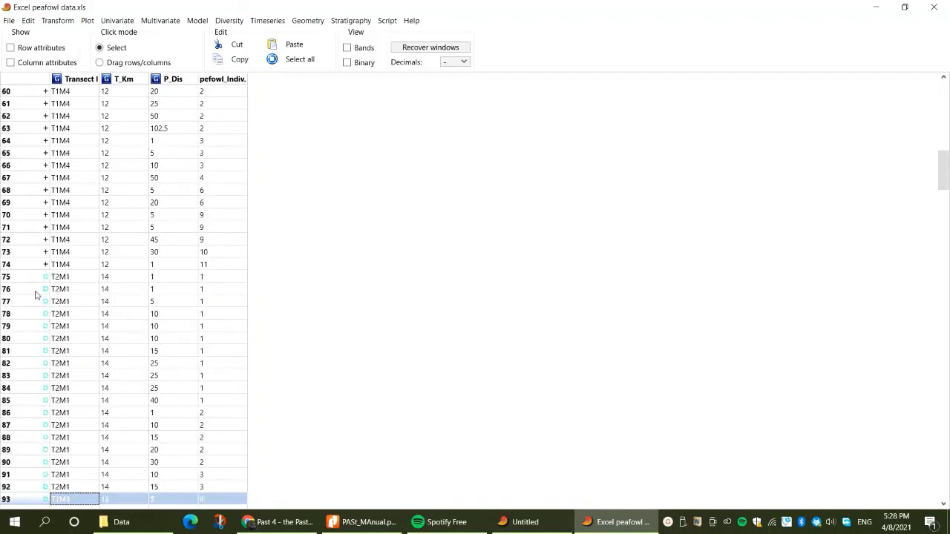
{"action": "key", "text": "Down"}
{"action": "key", "text": "Down"}
{"action": "key", "text": "Down"}
{"action": "key", "text": "Down"}
{"action": "key", "text": "Down"}
{"action": "key", "text": "Down"}
{"action": "key", "text": "Down"}
{"action": "key", "text": "Down"}
{"action": "key", "text": "Down"}
{"action": "key", "text": "Down"}
{"action": "key", "text": "Down"}
{"action": "key", "text": "Down"}
{"action": "key", "text": "Down"}
{"action": "key", "text": "Down"}
{"action": "key", "text": "Down"}
{"action": "key", "text": "Down"}
{"action": "key", "text": "Down"}
{"action": "key", "text": "Down"}
{"action": "key", "text": "Down"}
{"action": "key", "text": "Down"}
{"action": "key", "text": "Down"}
{"action": "key", "text": "Down"}
{"action": "key", "text": "Down"}
{"action": "key", "text": "Down"}
{"action": "key", "text": "Down"}
{"action": "key", "text": "Down"}
{"action": "key", "text": "Down"}
{"action": "key", "text": "Down"}
{"action": "key", "text": "Down"}
{"action": "key", "text": "Down"}
{"action": "key", "text": "Down"}
{"action": "key", "text": "Down"}
{"action": "key", "text": "Down"}
{"action": "key", "text": "Down"}
{"action": "key", "text": "Down"}
{"action": "key", "text": "Down"}
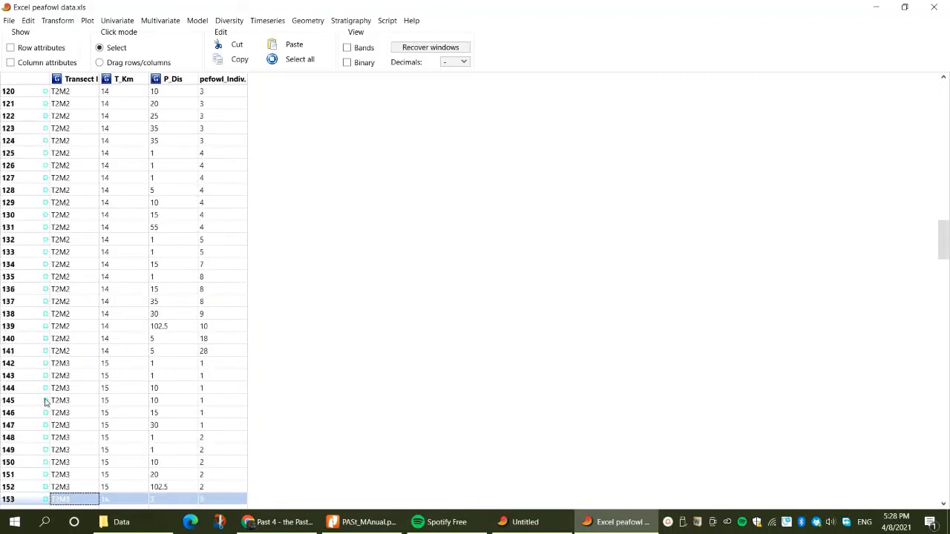
{"action": "key", "text": "Down"}
{"action": "key", "text": "Down"}
{"action": "key", "text": "Down"}
{"action": "key", "text": "Down"}
{"action": "key", "text": "Down"}
{"action": "key", "text": "Down"}
{"action": "key", "text": "Down"}
{"action": "key", "text": "Down"}
{"action": "key", "text": "Down"}
{"action": "key", "text": "Down"}
{"action": "key", "text": "Down"}
{"action": "key", "text": "Down"}
{"action": "key", "text": "Down"}
{"action": "key", "text": "Down"}
{"action": "key", "text": "Down"}
{"action": "key", "text": "Down"}
{"action": "key", "text": "Down"}
{"action": "key", "text": "Down"}
{"action": "key", "text": "Down"}
{"action": "key", "text": "Down"}
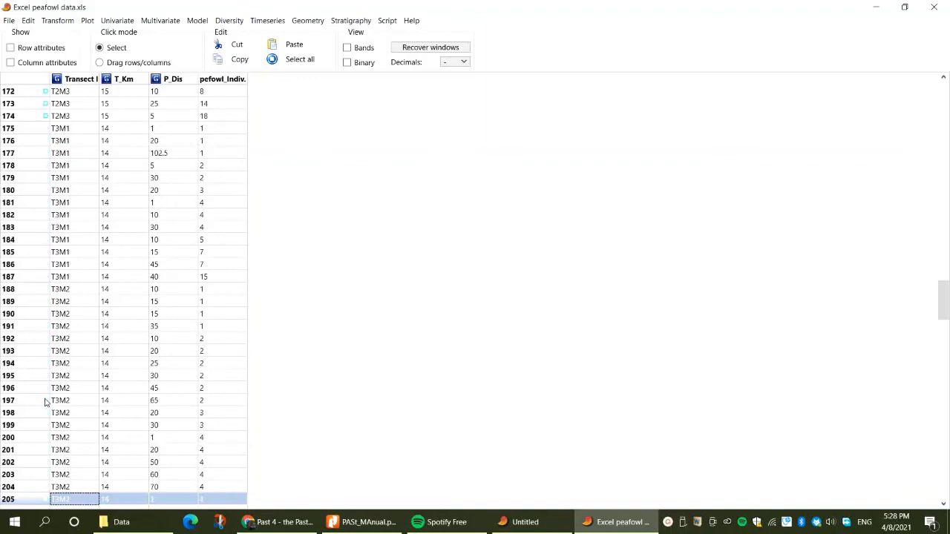
{"action": "key", "text": "Up"}
{"action": "key", "text": "Up"}
{"action": "key", "text": "Up"}
{"action": "key", "text": "Up"}
{"action": "key", "text": "Up"}
{"action": "key", "text": "Up"}
{"action": "key", "text": "Up"}
{"action": "key", "text": "Up"}
{"action": "key", "text": "Up"}
{"action": "key", "text": "Up"}
{"action": "key", "text": "Up"}
{"action": "key", "text": "Up"}
{"action": "key", "text": "ctrl+Home"}
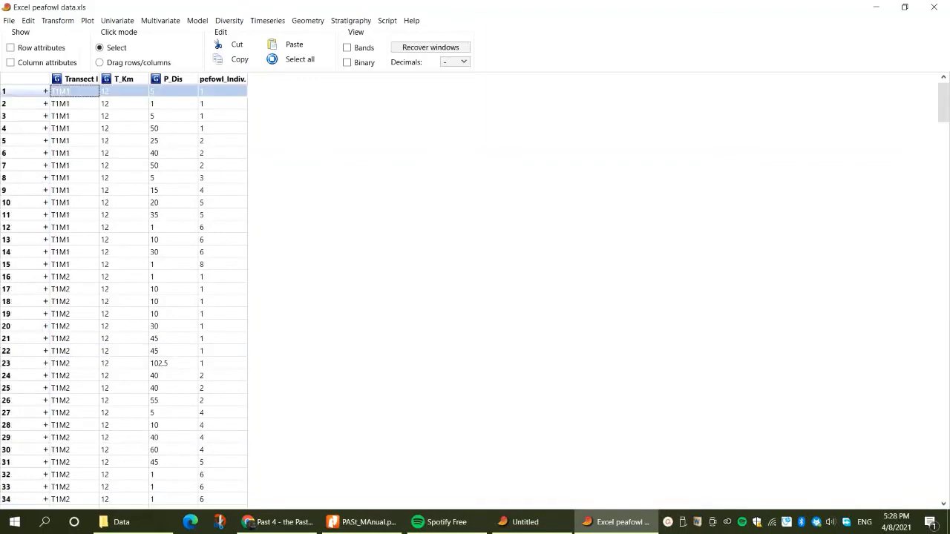
Examine the row symbols in the data sheet from the first row down to the start of group T4M1.
{"action": "key", "text": "Down"}
{"action": "key", "text": "Down"}
{"action": "key", "text": "Down"}
{"action": "key", "text": "Down"}
{"action": "key", "text": "Down"}
{"action": "key", "text": "Down"}
{"action": "key", "text": "Down"}
{"action": "key", "text": "Down"}
{"action": "key", "text": "Down"}
{"action": "key", "text": "Down"}
{"action": "key", "text": "Down"}
{"action": "key", "text": "Down"}
{"action": "key", "text": "Down"}
{"action": "key", "text": "Down"}
{"action": "key", "text": "Down"}
{"action": "key", "text": "Down"}
{"action": "key", "text": "Down"}
{"action": "key", "text": "Down"}
{"action": "key", "text": "Down"}
{"action": "key", "text": "Down"}
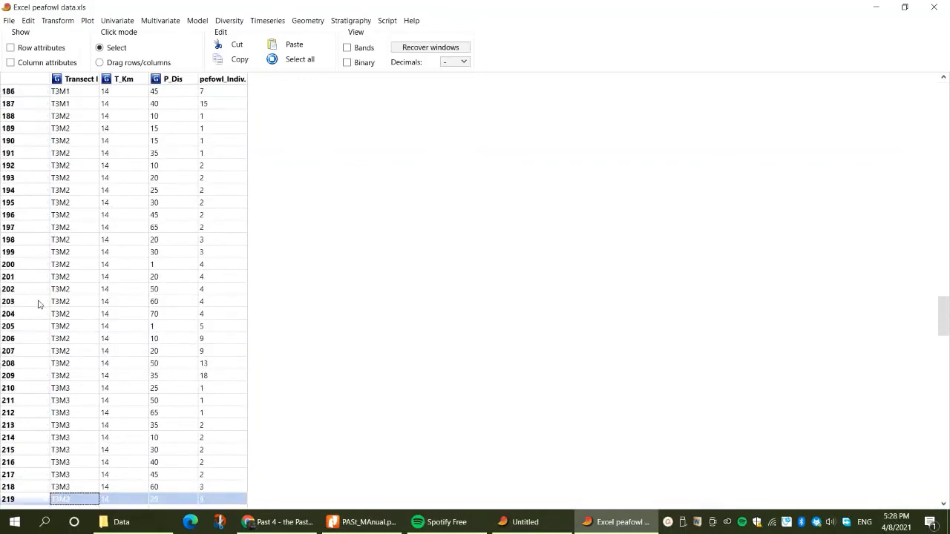
{"action": "key", "text": "Down"}
{"action": "key", "text": "Down"}
{"action": "key", "text": "Down"}
{"action": "key", "text": "Down"}
{"action": "key", "text": "Down"}
{"action": "key", "text": "Down"}
{"action": "key", "text": "Down"}
{"action": "key", "text": "Down"}
{"action": "key", "text": "Down"}
{"action": "key", "text": "Down"}
{"action": "key", "text": "Down"}
{"action": "key", "text": "Down"}
{"action": "key", "text": "Down"}
{"action": "key", "text": "Down"}
{"action": "key", "text": "Down"}
{"action": "key", "text": "Down"}
{"action": "key", "text": "Down"}
{"action": "key", "text": "Down"}
{"action": "key", "text": "Down"}
{"action": "key", "text": "Down"}
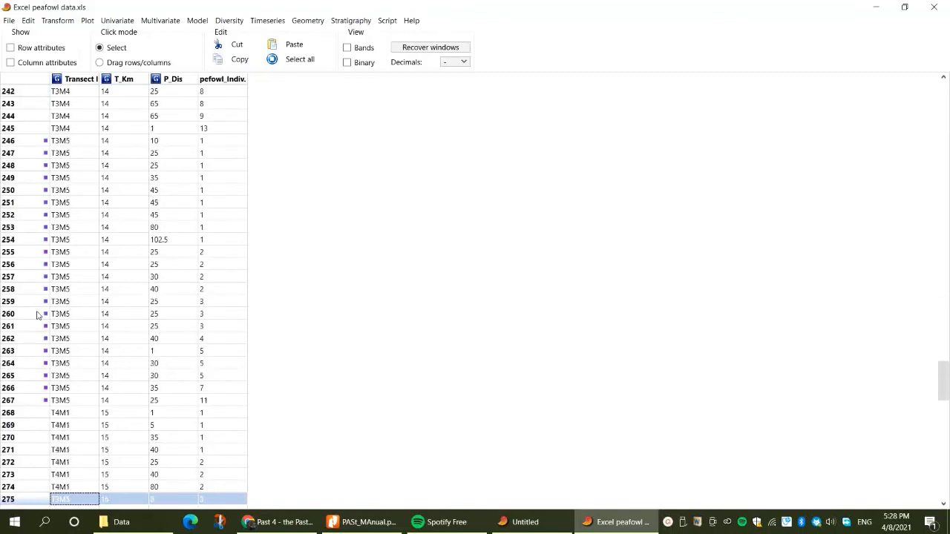
Recheck the row symbols upward from group T4M1 through the T3 groups to the end of T3M1.
{"action": "key", "text": "Up"}
{"action": "key", "text": "Up"}
{"action": "key", "text": "Up"}
{"action": "key", "text": "Up"}
{"action": "key", "text": "Up"}
{"action": "key", "text": "Up"}
{"action": "key", "text": "Up"}
{"action": "key", "text": "Up"}
{"action": "key", "text": "Up"}
{"action": "key", "text": "Up"}
{"action": "key", "text": "Up"}
{"action": "key", "text": "Up"}
{"action": "key", "text": "Up"}
{"action": "key", "text": "Up"}
{"action": "key", "text": "Up"}
{"action": "key", "text": "Up"}
{"action": "key", "text": "Up"}
{"action": "key", "text": "Up"}
{"action": "key", "text": "Up"}
{"action": "key", "text": "Up"}
{"action": "key", "text": "Up"}
{"action": "key", "text": "Up"}
{"action": "key", "text": "Up"}
{"action": "key", "text": "Up"}
{"action": "key", "text": "Up"}
{"action": "key", "text": "Up"}
{"action": "key", "text": "Up"}
{"action": "key", "text": "Up"}
{"action": "key", "text": "Up"}
{"action": "key", "text": "Up"}
{"action": "key", "text": "Up"}
{"action": "key", "text": "Up"}
{"action": "key", "text": "Up"}
{"action": "key", "text": "Up"}
{"action": "key", "text": "Up"}
{"action": "key", "text": "Up"}
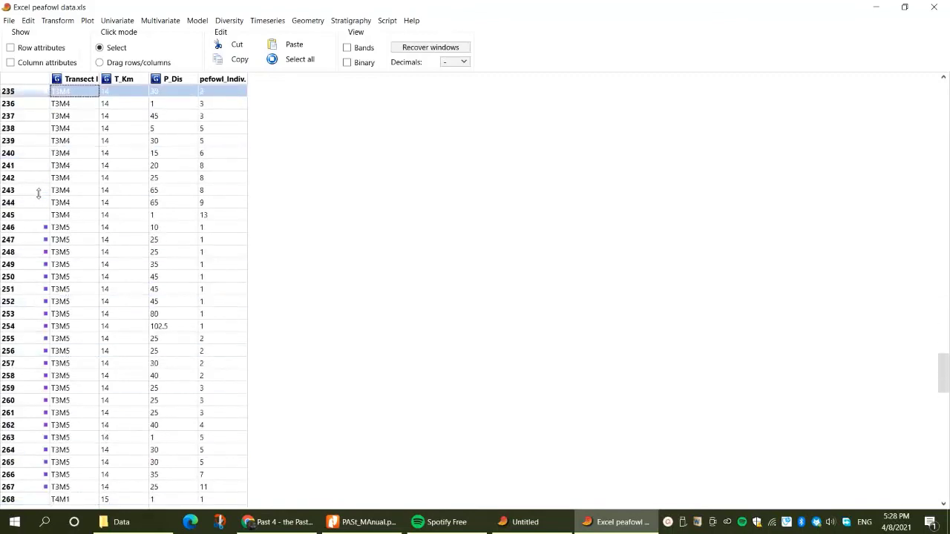
{"action": "key", "text": "Up"}
{"action": "key", "text": "Up"}
{"action": "key", "text": "Up"}
{"action": "key", "text": "Up"}
{"action": "key", "text": "Up"}
{"action": "key", "text": "Up"}
{"action": "key", "text": "Up"}
{"action": "key", "text": "Up"}
{"action": "key", "text": "Up"}
{"action": "key", "text": "Up"}
{"action": "key", "text": "Up"}
{"action": "key", "text": "Up"}
{"action": "key", "text": "Up"}
{"action": "key", "text": "Up"}
{"action": "key", "text": "Up"}
{"action": "key", "text": "Up"}
{"action": "key", "text": "Up"}
{"action": "key", "text": "Up"}
{"action": "key", "text": "Up"}
{"action": "key", "text": "Up"}
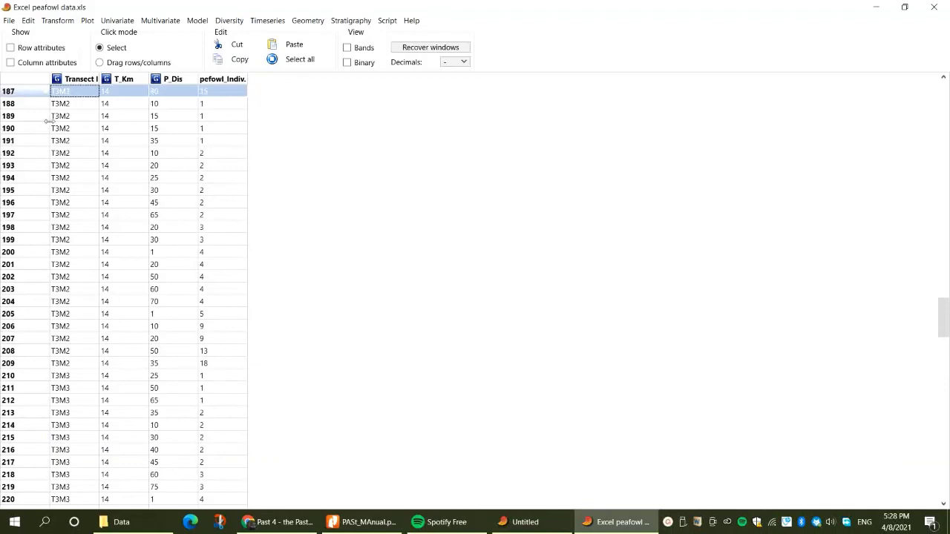
Select the transect column and set the row symbol of groups T3M1 and T3M2 to Diamond.
{"action": "left_click", "coordinate": [80, 79]}
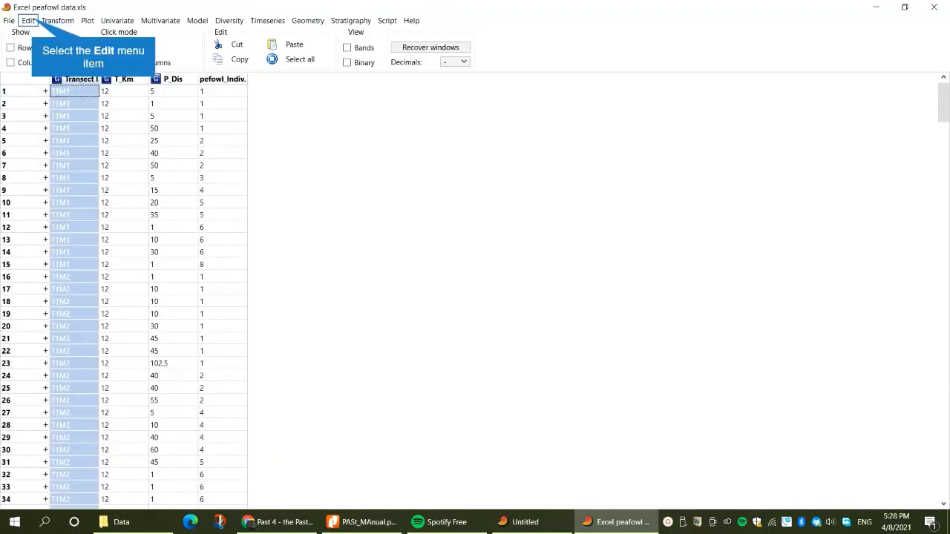
{"action": "left_click", "coordinate": [28, 21]}
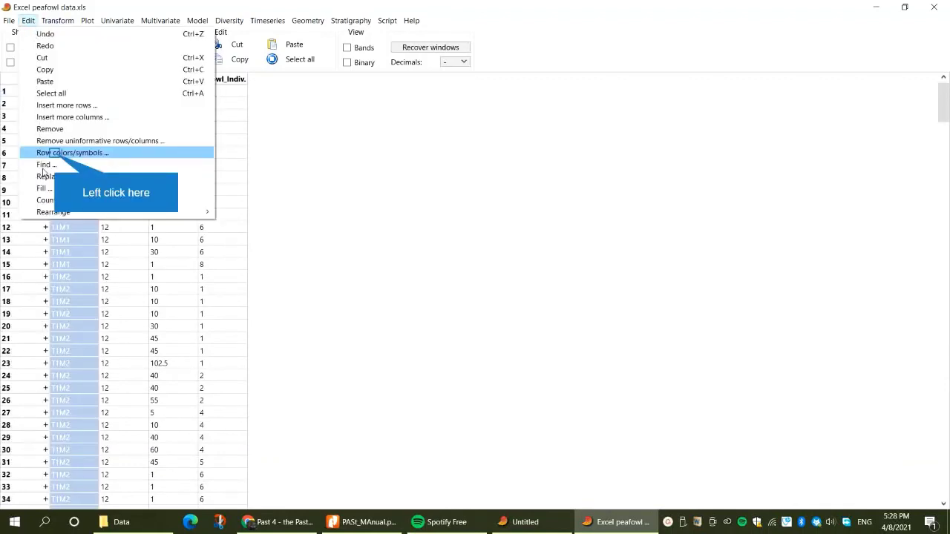
{"action": "left_click", "coordinate": [58, 154]}
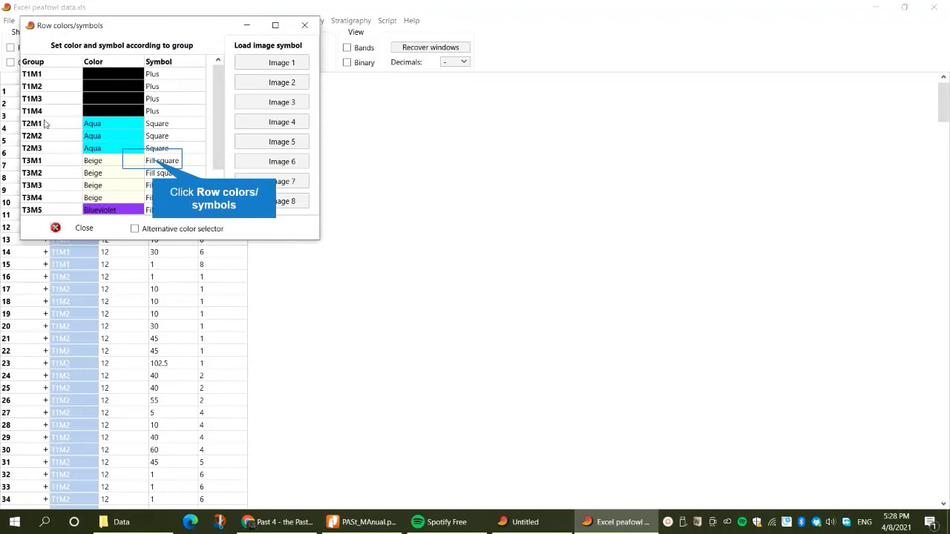
{"action": "left_click", "coordinate": [153, 162]}
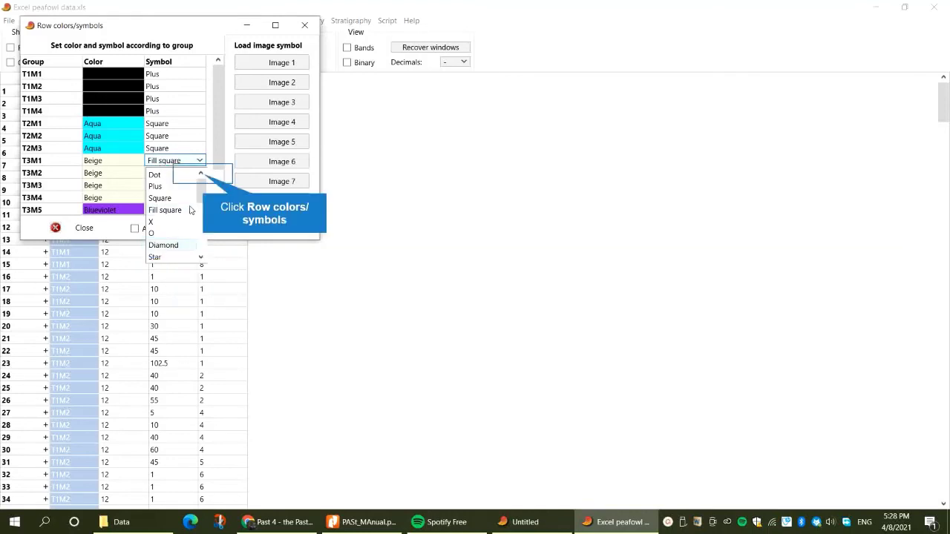
{"action": "left_click", "coordinate": [206, 178]}
{"action": "left_click", "coordinate": [199, 175]}
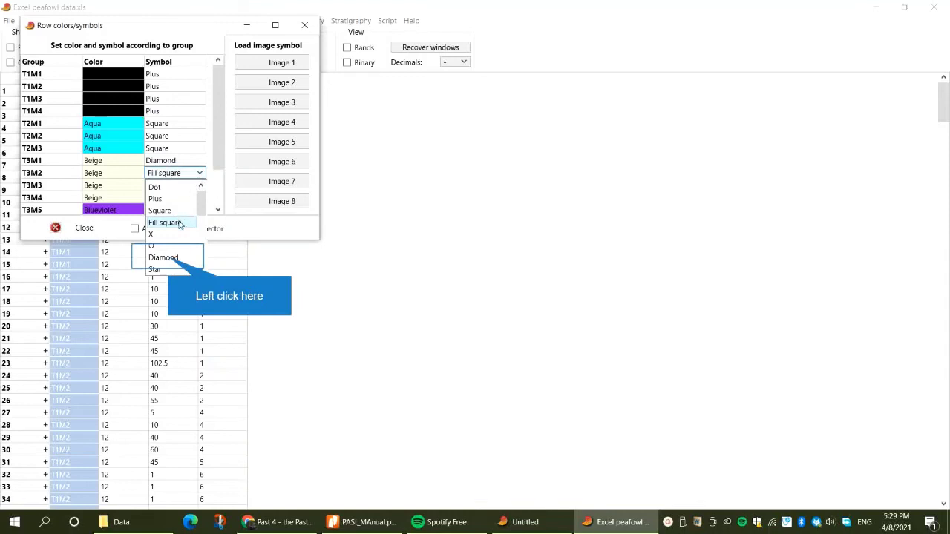
{"action": "left_click", "coordinate": [169, 258]}
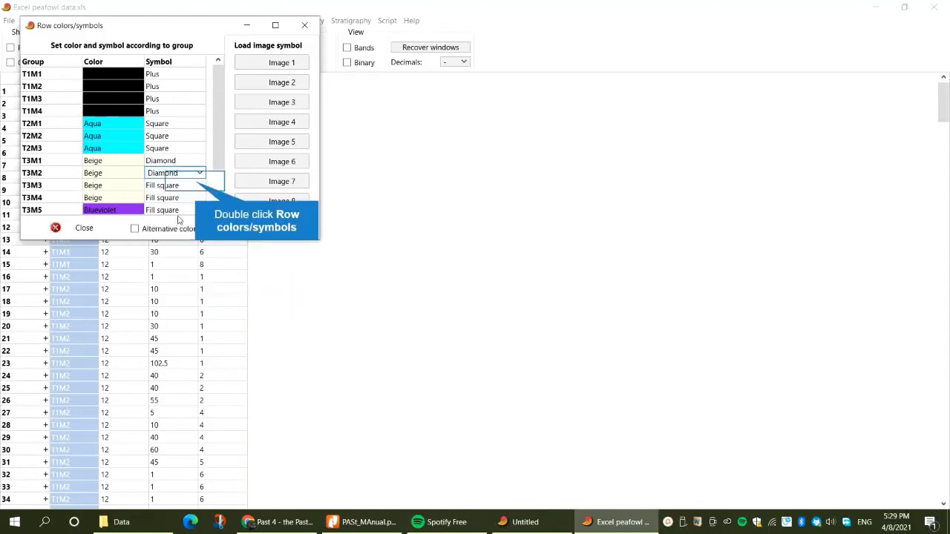
Set the symbol of groups T3M3 and T3M4 to Diamond and close the row colors and symbols settings.
{"action": "left_click", "coordinate": [198, 186]}
{"action": "left_click", "coordinate": [165, 271]}
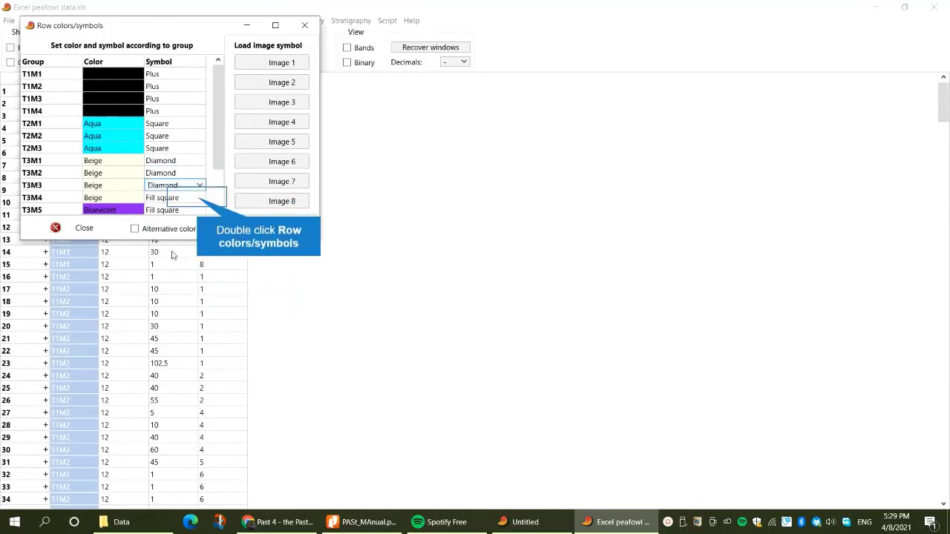
{"action": "left_click", "coordinate": [199, 198]}
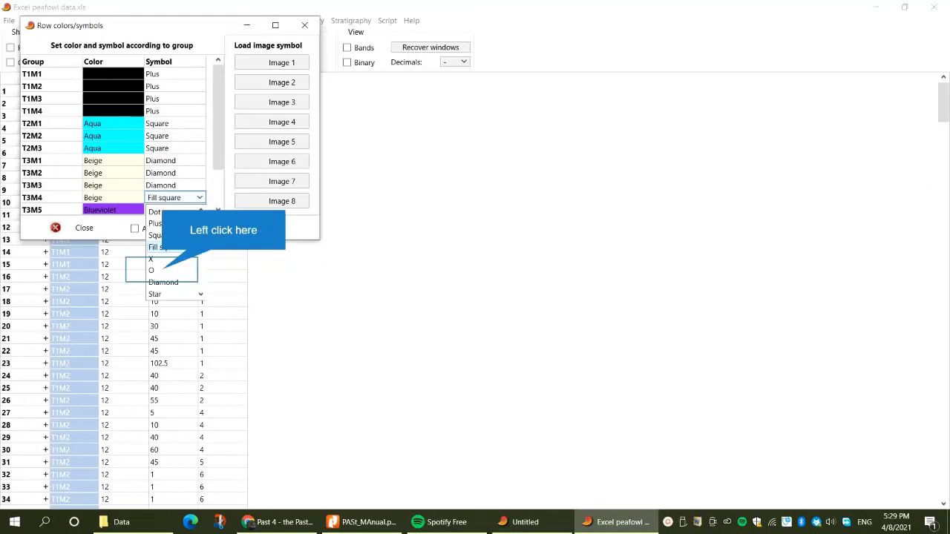
{"action": "left_click", "coordinate": [163, 282]}
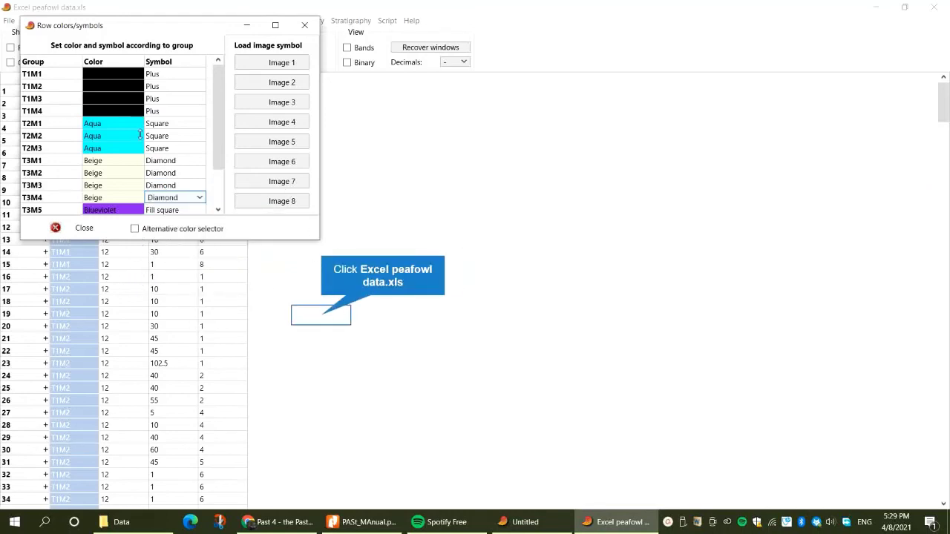
{"action": "key", "text": "Escape"}
Examine the row symbols down the data sheet from the first row through the T1 and T2 groups into the T3 groups.
{"action": "key", "text": "Down"}
{"action": "key", "text": "Down"}
{"action": "key", "text": "Down"}
{"action": "key", "text": "Down"}
{"action": "key", "text": "Down"}
{"action": "key", "text": "Down"}
{"action": "key", "text": "Down"}
{"action": "key", "text": "Down"}
{"action": "key", "text": "Down"}
{"action": "key", "text": "Down"}
{"action": "key", "text": "Down"}
{"action": "key", "text": "Down"}
{"action": "key", "text": "Down"}
{"action": "key", "text": "Down"}
{"action": "key", "text": "Down"}
{"action": "key", "text": "Down"}
{"action": "key", "text": "Down"}
{"action": "key", "text": "Down"}
{"action": "key", "text": "Down"}
{"action": "key", "text": "Down"}
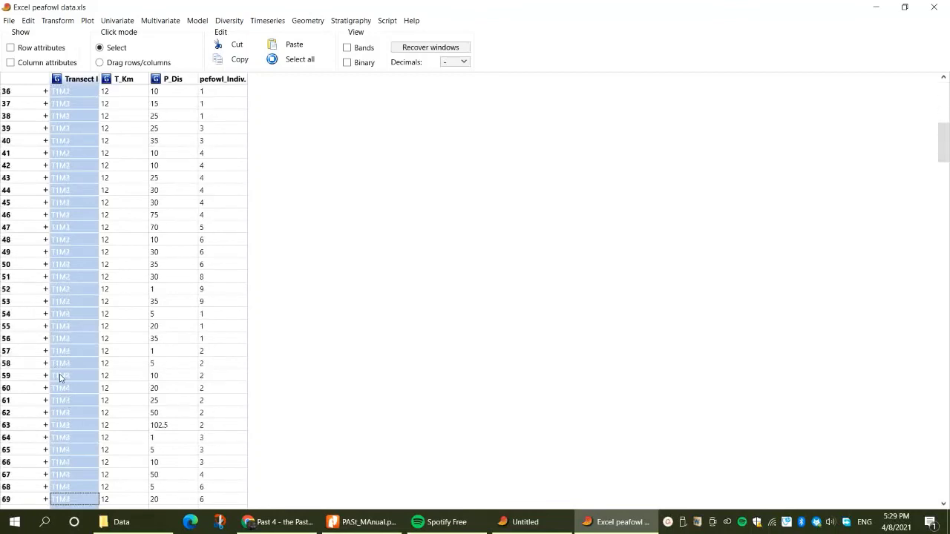
{"action": "key", "text": "Down"}
{"action": "key", "text": "Down"}
{"action": "key", "text": "Down"}
{"action": "key", "text": "Down"}
{"action": "key", "text": "Down"}
{"action": "key", "text": "Down"}
{"action": "key", "text": "Down"}
{"action": "key", "text": "Down"}
{"action": "key", "text": "Down"}
{"action": "key", "text": "Down"}
{"action": "key", "text": "Down"}
{"action": "key", "text": "Down"}
{"action": "key", "text": "Down"}
{"action": "key", "text": "Down"}
{"action": "key", "text": "Down"}
{"action": "key", "text": "Down"}
{"action": "key", "text": "Down"}
{"action": "key", "text": "Down"}
{"action": "key", "text": "Down"}
{"action": "key", "text": "Down"}
{"action": "key", "text": "Down"}
{"action": "key", "text": "Down"}
{"action": "key", "text": "Down"}
{"action": "key", "text": "Down"}
{"action": "key", "text": "Down"}
{"action": "key", "text": "Down"}
{"action": "key", "text": "Down"}
{"action": "key", "text": "Down"}
{"action": "key", "text": "Down"}
{"action": "key", "text": "Down"}
{"action": "key", "text": "Down"}
{"action": "key", "text": "Down"}
{"action": "key", "text": "Down"}
{"action": "key", "text": "Down"}
{"action": "key", "text": "Down"}
{"action": "key", "text": "Down"}
{"action": "key", "text": "Down"}
{"action": "key", "text": "Down"}
{"action": "key", "text": "Down"}
{"action": "key", "text": "Down"}
{"action": "key", "text": "Down"}
{"action": "key", "text": "Down"}
{"action": "key", "text": "Down"}
{"action": "key", "text": "Down"}
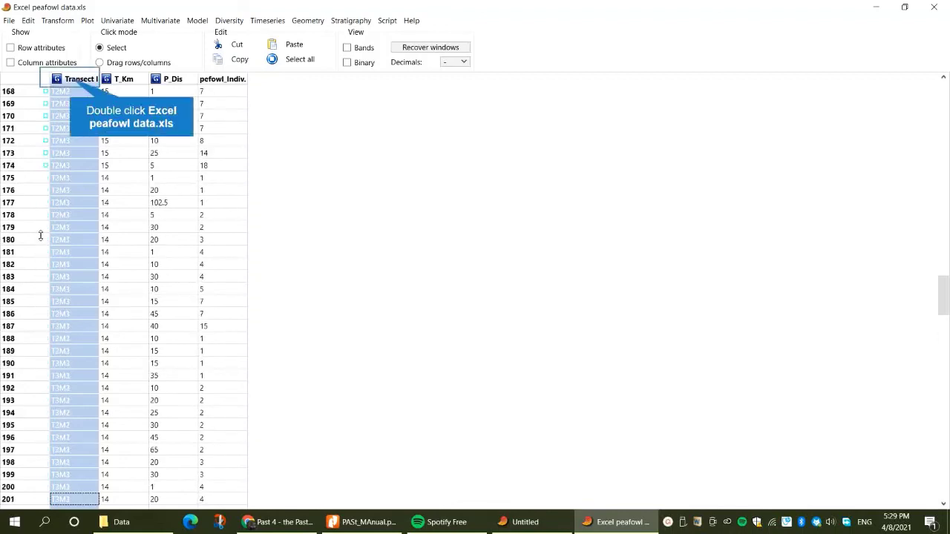
Select the transect column, view the color choices for group T3M1 in the row colors and symbols settings, and close them.
{"action": "left_click", "coordinate": [70, 82]}
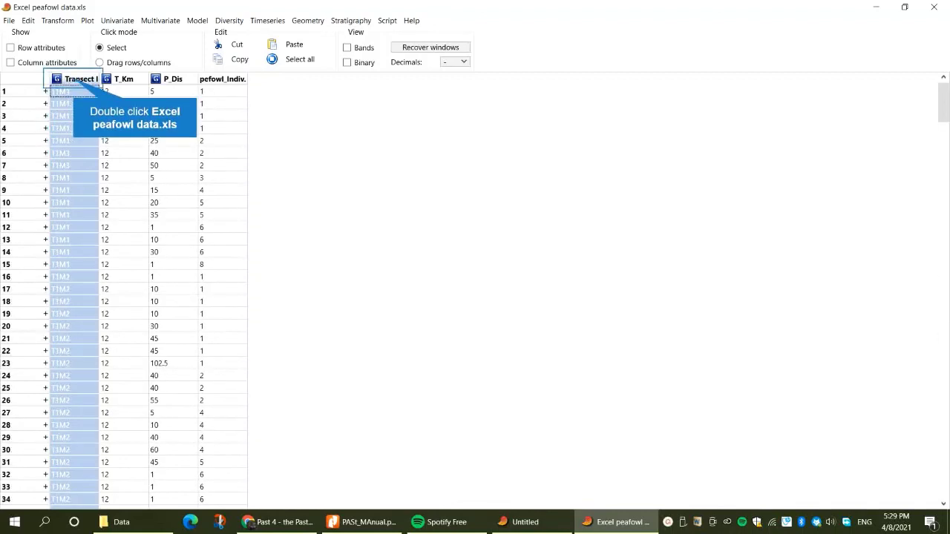
{"action": "left_click", "coordinate": [27, 20]}
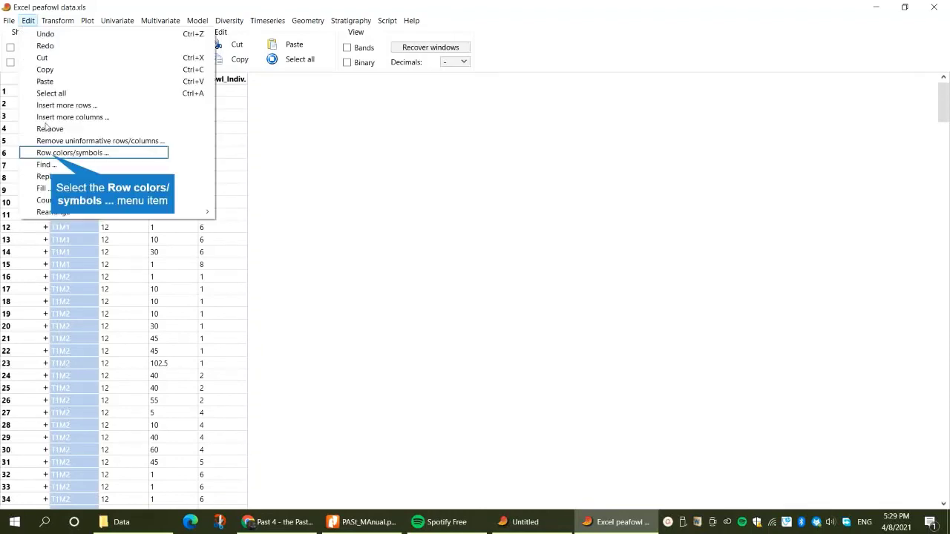
{"action": "left_click", "coordinate": [52, 155]}
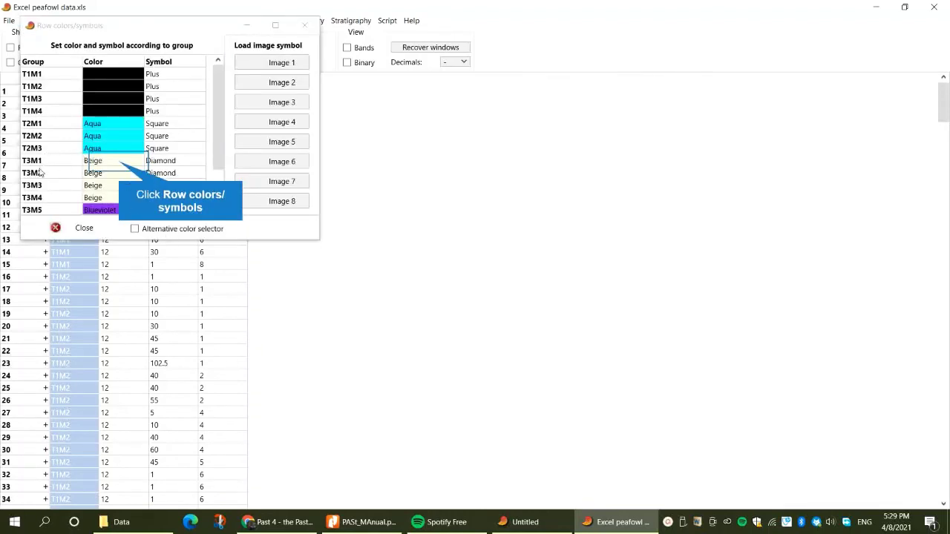
{"action": "left_click", "coordinate": [120, 163]}
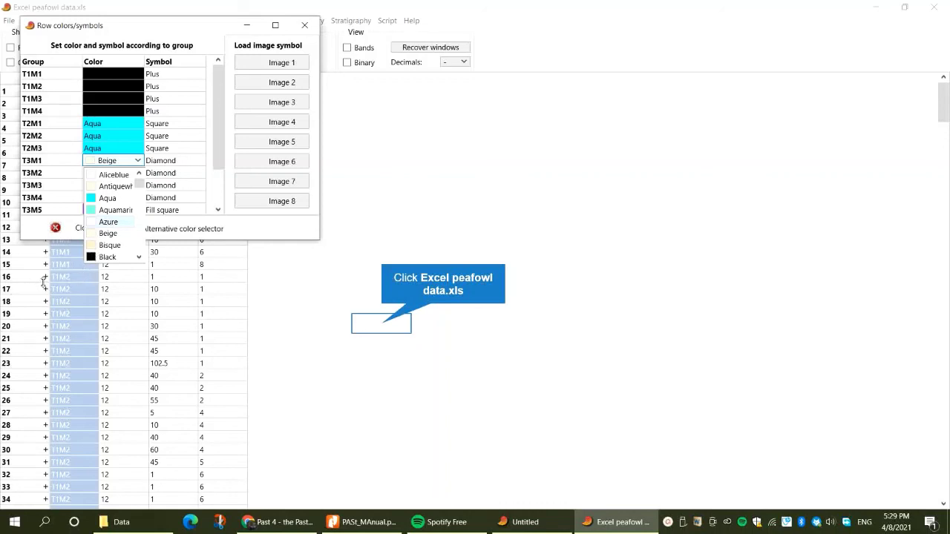
{"action": "left_click", "coordinate": [374, 321]}
Recheck the row symbols from group T1M1 down to the T3 rows and back up to the T2M2 rows.
{"action": "scroll", "coordinate": [61, 361], "scroll_direction": "down", "scroll_amount": 15}
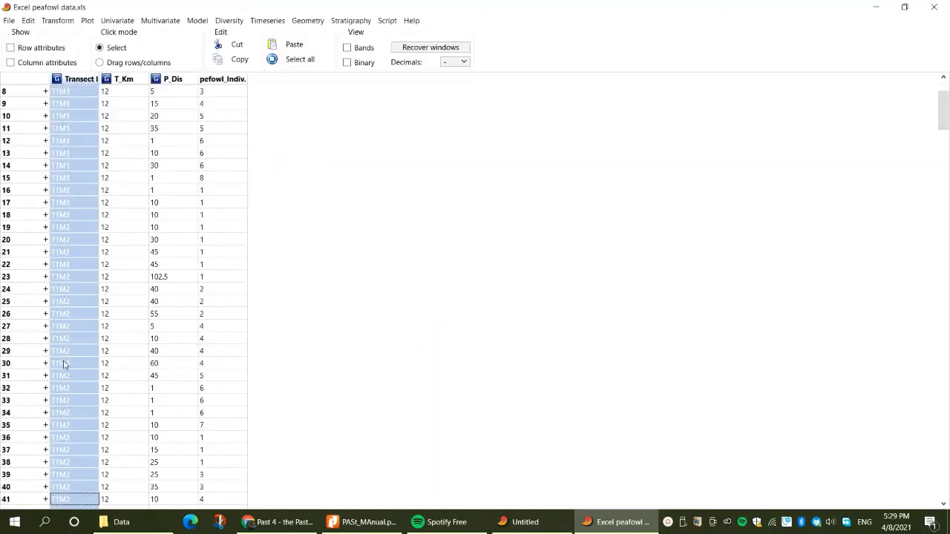
{"action": "scroll", "coordinate": [22, 343], "scroll_direction": "down", "scroll_amount": 9}
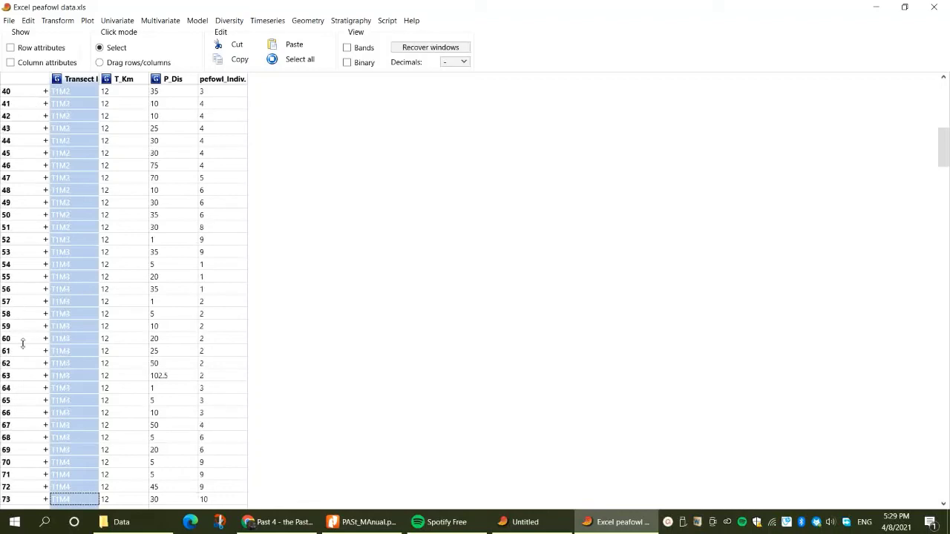
{"action": "scroll", "coordinate": [28, 400], "scroll_direction": "down", "scroll_amount": 20}
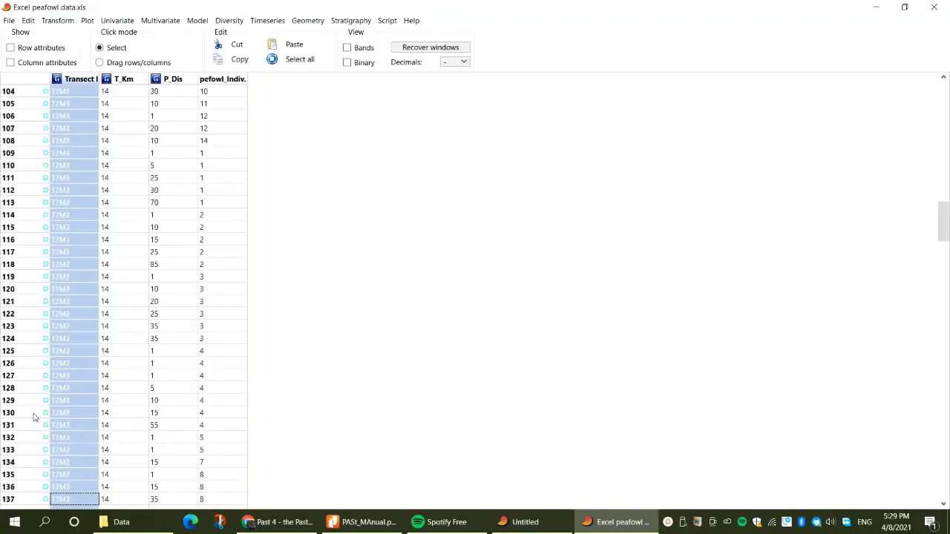
{"action": "scroll", "coordinate": [34, 417], "scroll_direction": "down", "scroll_amount": 16}
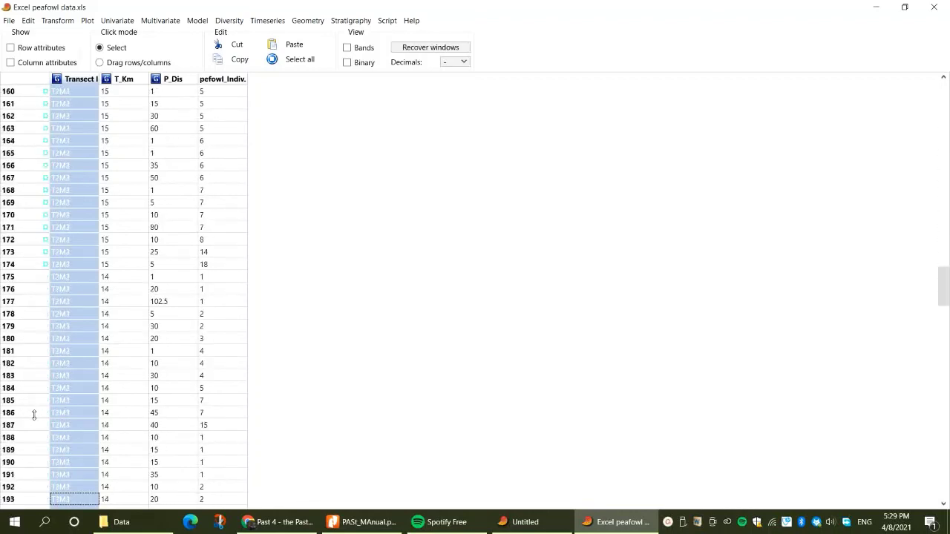
{"action": "scroll", "coordinate": [35, 413], "scroll_direction": "down", "scroll_amount": 3}
{"action": "scroll", "coordinate": [36, 413], "scroll_direction": "up", "scroll_amount": 8}
{"action": "scroll", "coordinate": [37, 413], "scroll_direction": "up", "scroll_amount": 9}
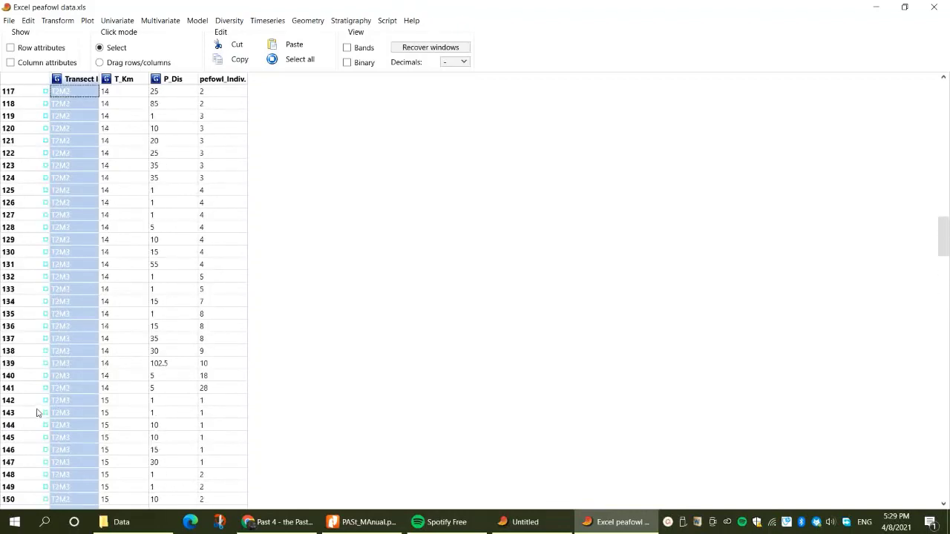
Try to plot an XY graph from the transect column alone.
{"action": "left_click", "coordinate": [87, 21]}
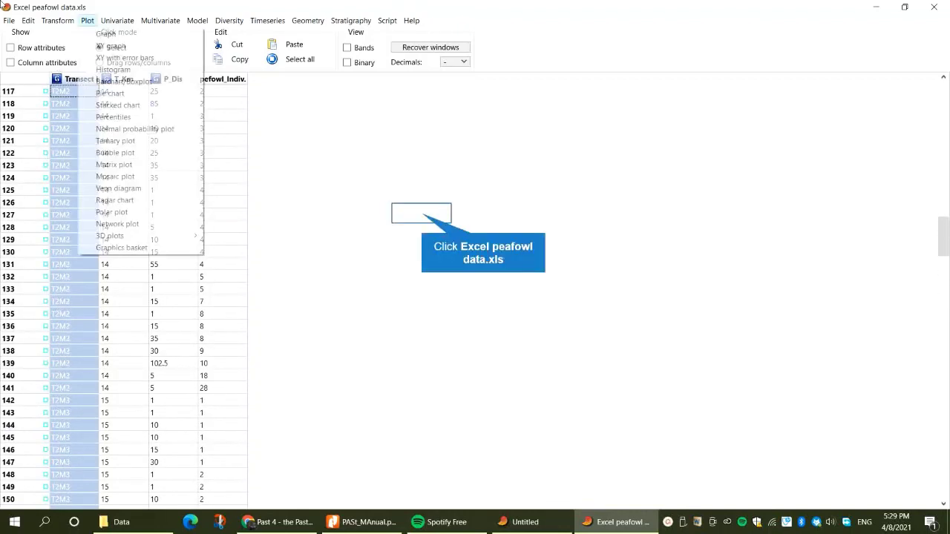
{"action": "left_click", "coordinate": [95, 22]}
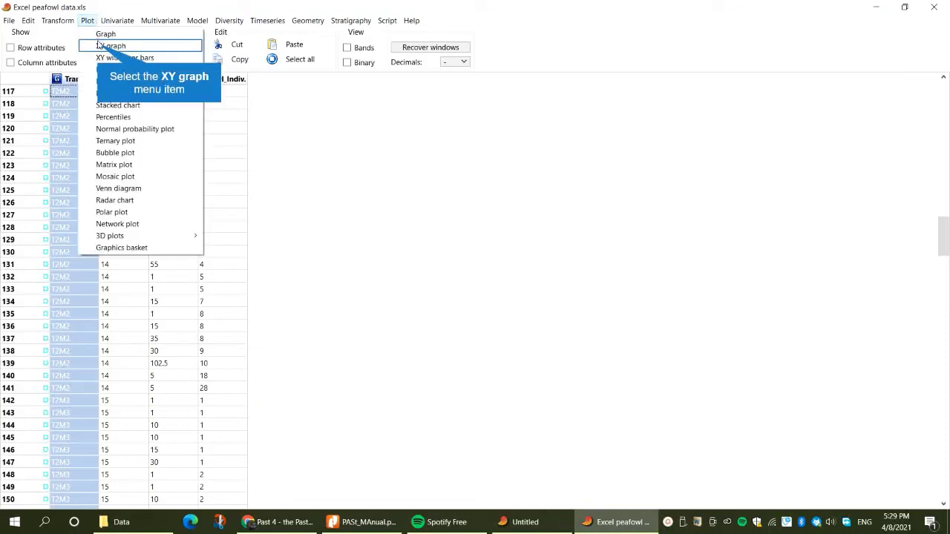
{"action": "left_click", "coordinate": [99, 47]}
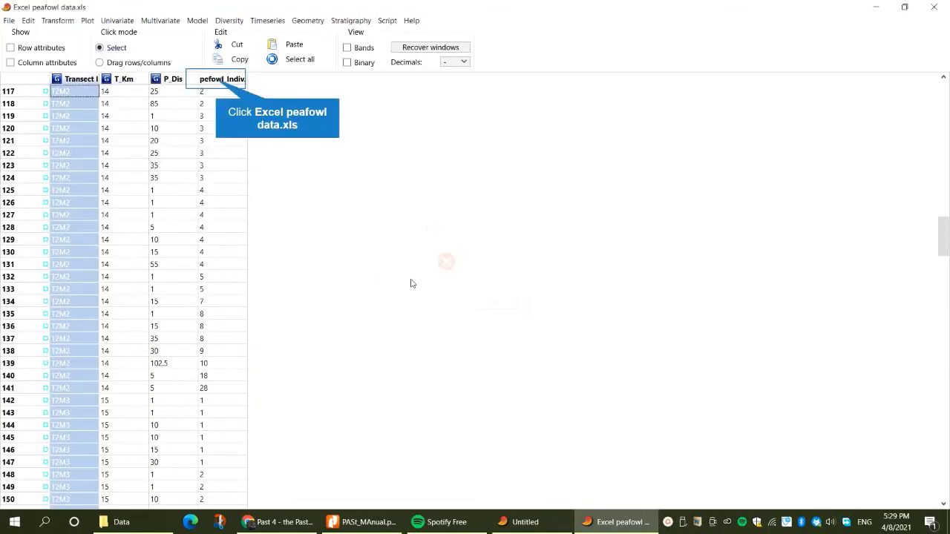
Select the P_Dis and pefowl_Indiv. columns and try to plot them as an XY graph.
{"action": "left_click", "coordinate": [211, 82]}
{"action": "left_click", "coordinate": [179, 82]}
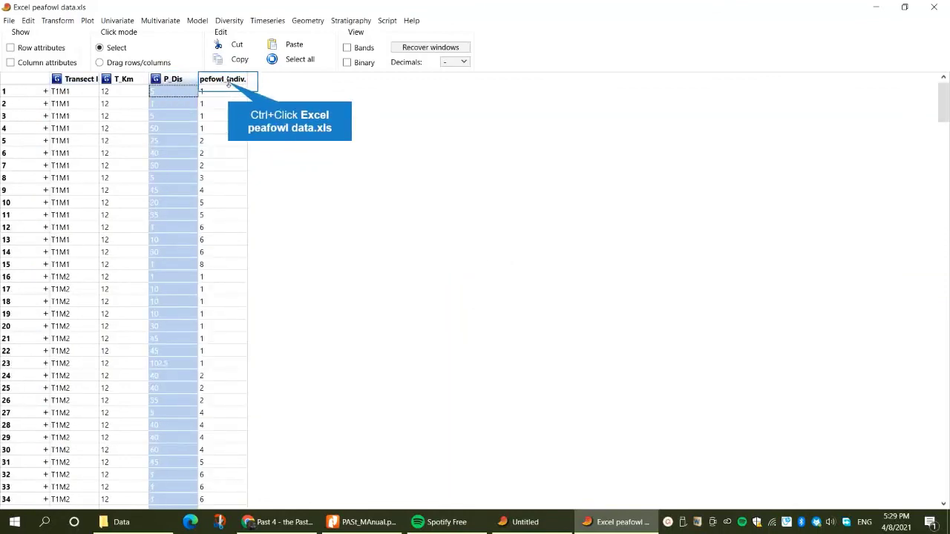
{"action": "left_click", "coordinate": [226, 81], "text": "ctrl"}
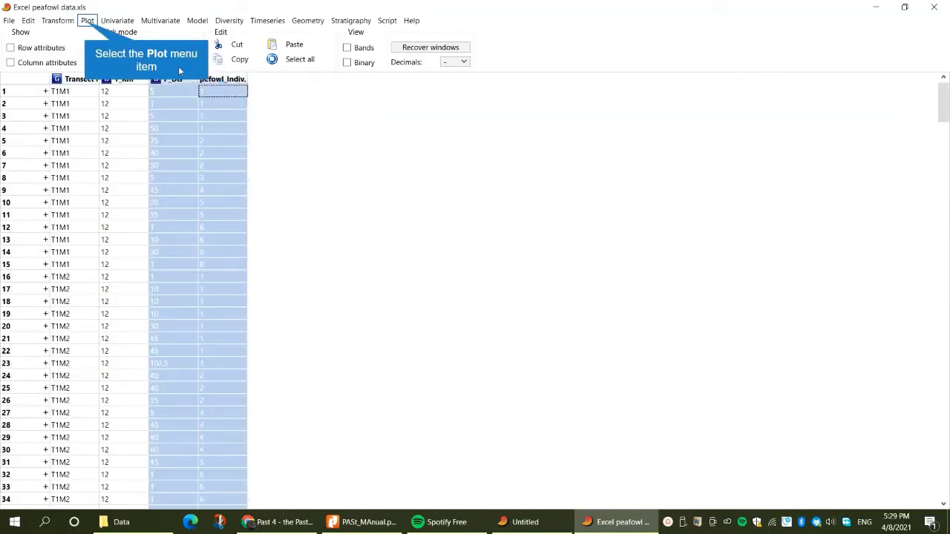
{"action": "left_click", "coordinate": [88, 21]}
{"action": "left_click", "coordinate": [96, 45]}
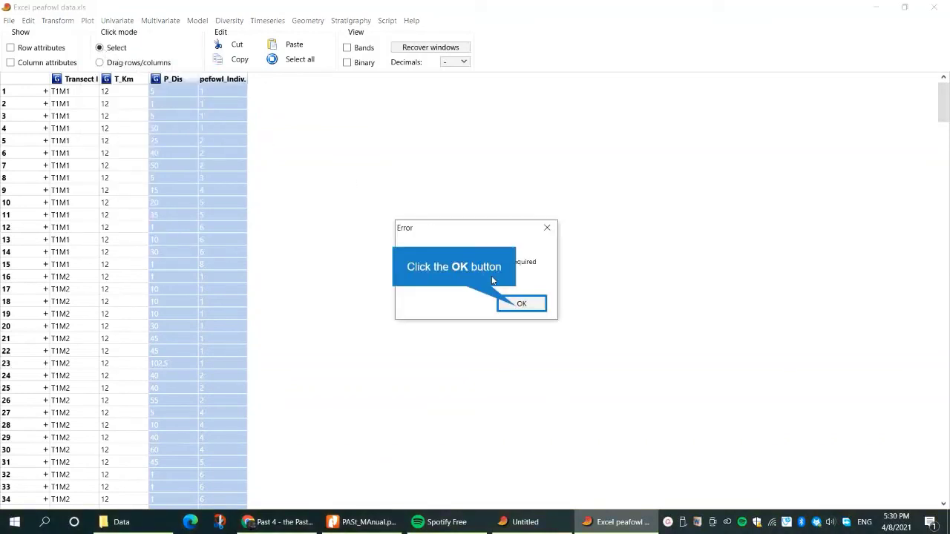
{"action": "left_click", "coordinate": [522, 304]}
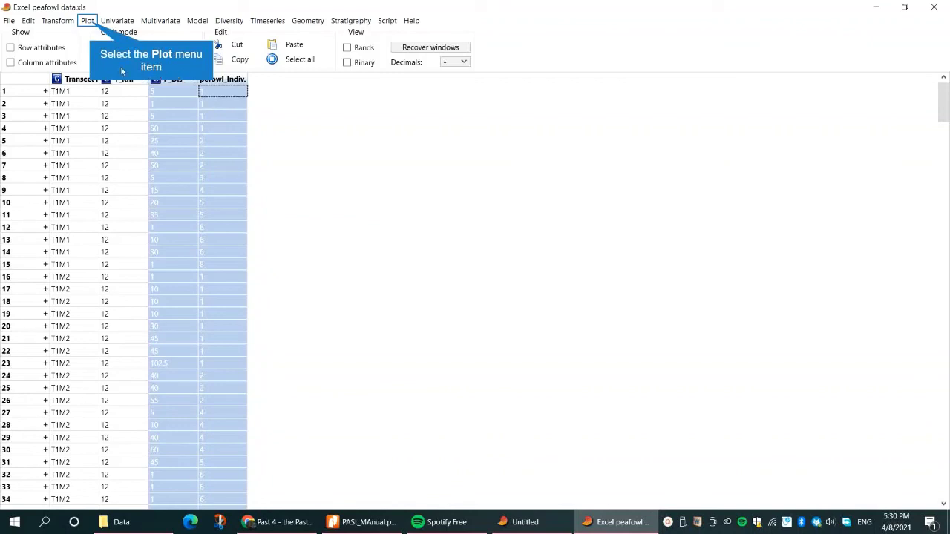
Plot the selected P_Dis and pefowl_Indiv. columns with the Graph command, set the plot style to Points, and close the graph.
{"action": "left_click", "coordinate": [89, 22]}
{"action": "left_click", "coordinate": [102, 34]}
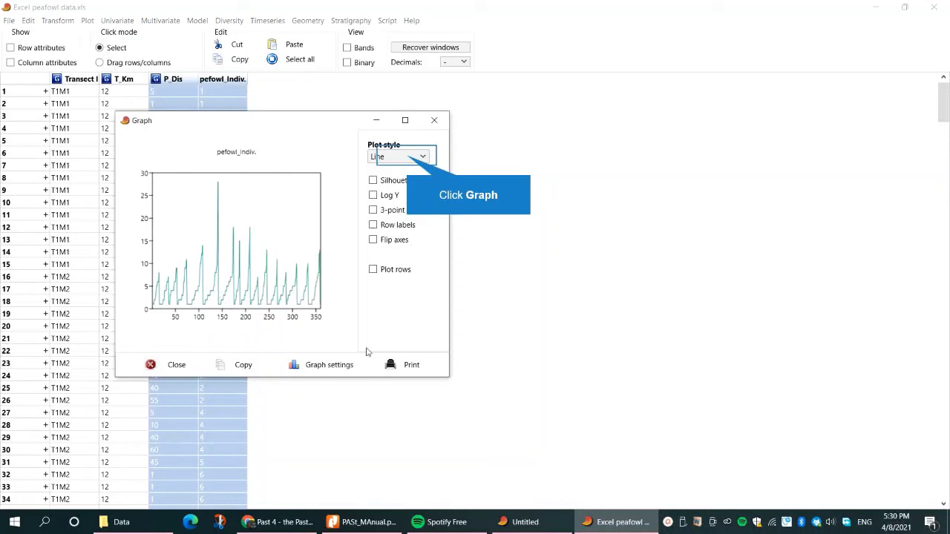
{"action": "left_click", "coordinate": [408, 157]}
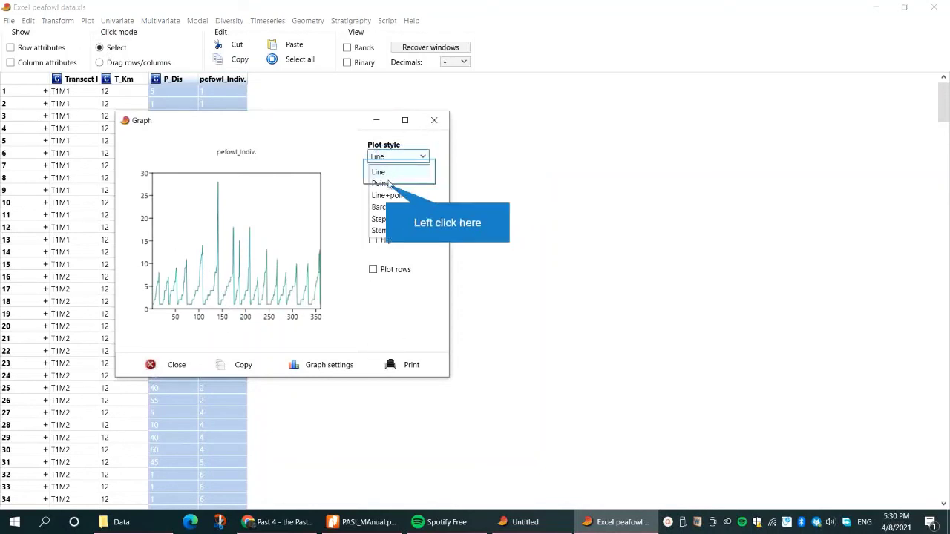
{"action": "left_click", "coordinate": [388, 183]}
{"action": "left_click", "coordinate": [435, 121]}
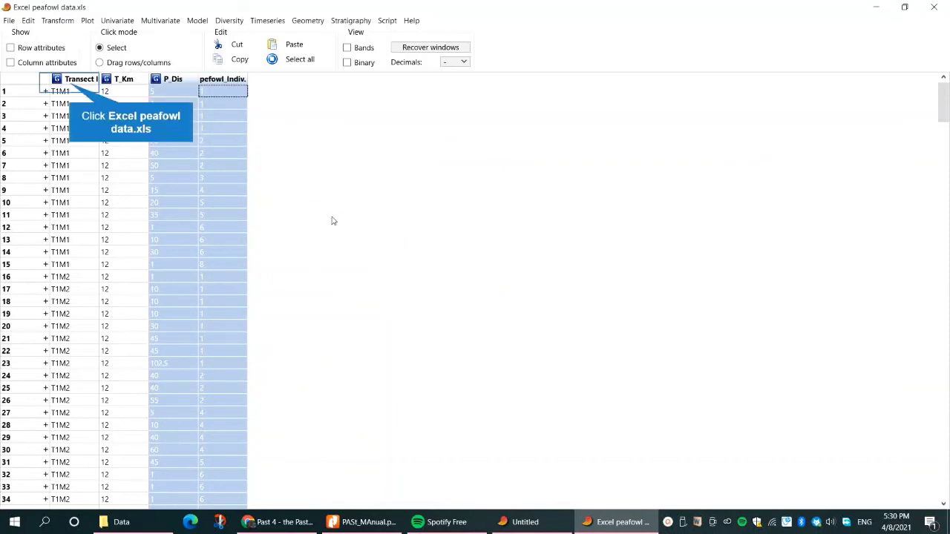
Select the transect and pefowl_Indiv. columns, plot them as a line graph, and close the graph.
{"action": "left_click", "coordinate": [71, 80]}
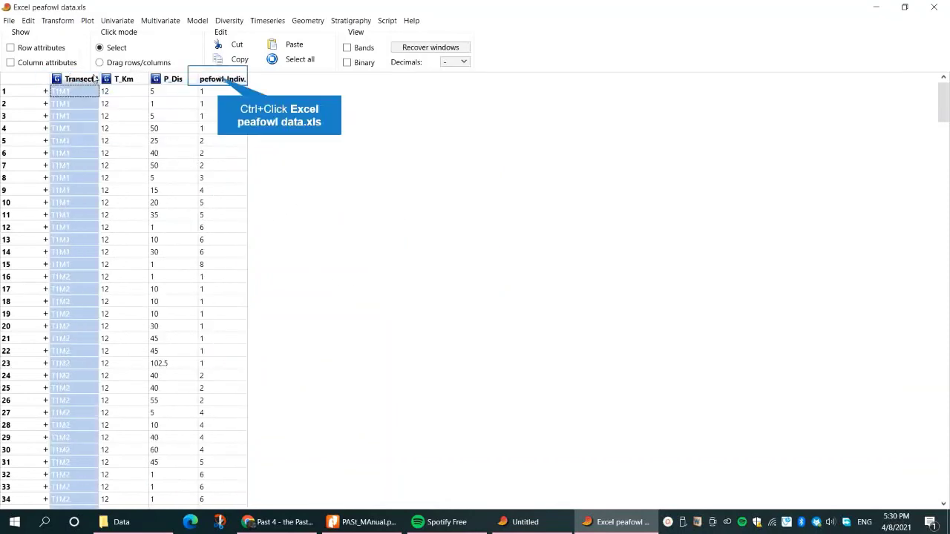
{"action": "left_click", "coordinate": [210, 79], "text": "ctrl"}
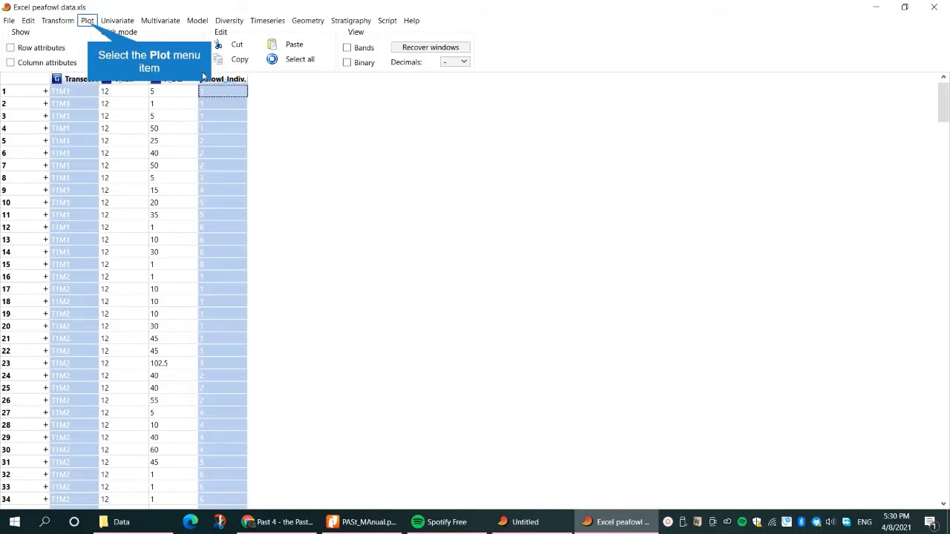
{"action": "left_click", "coordinate": [89, 25]}
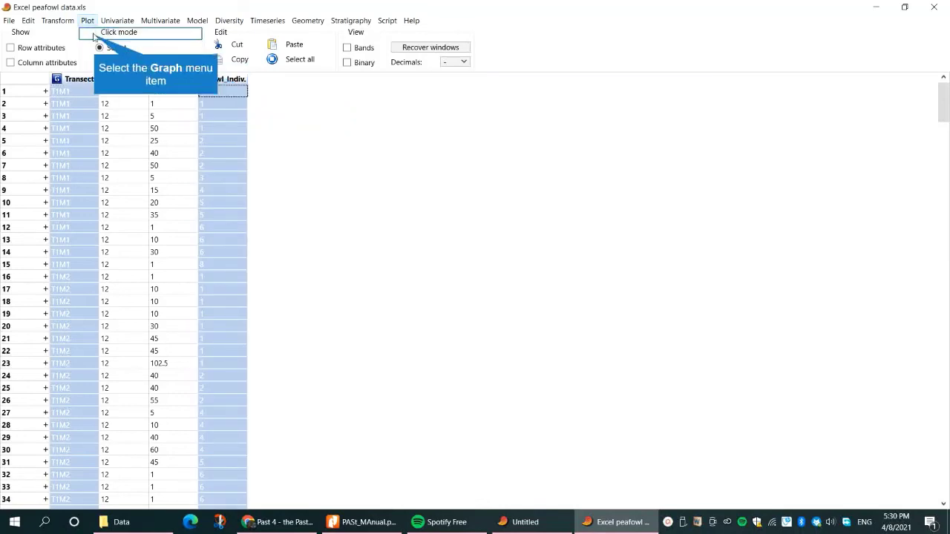
{"action": "left_click", "coordinate": [97, 39]}
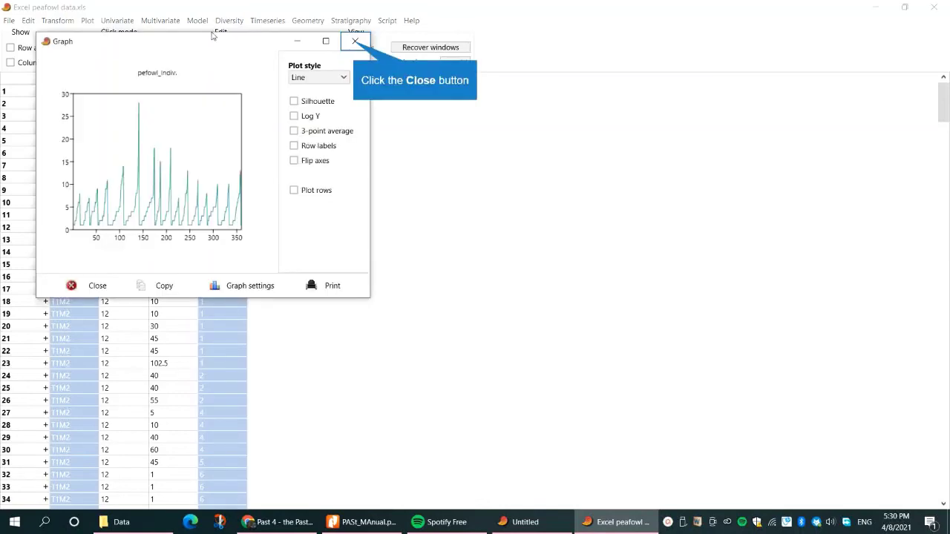
{"action": "left_click", "coordinate": [354, 41]}
Try to plot the transect and pefowl_Indiv. columns as an XY graph.
{"action": "left_click", "coordinate": [90, 25]}
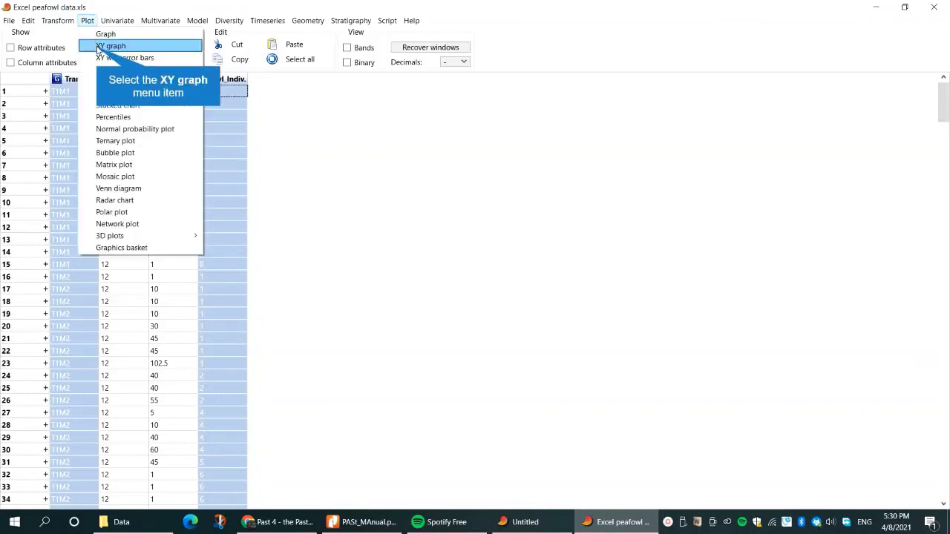
{"action": "left_click", "coordinate": [99, 45]}
{"action": "left_click", "coordinate": [522, 304]}
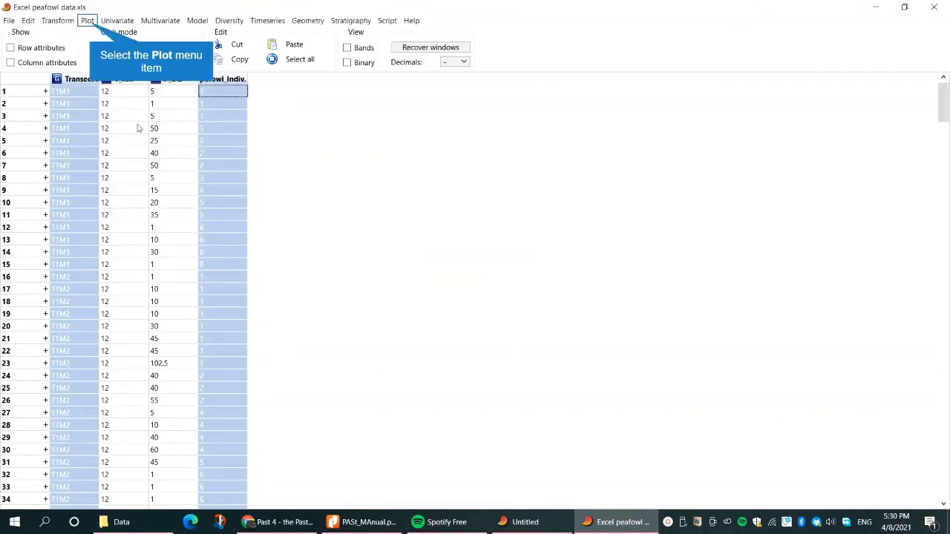
Plot a histogram of the selected transect and pefowl_Indiv. columns and close it.
{"action": "left_click", "coordinate": [89, 22]}
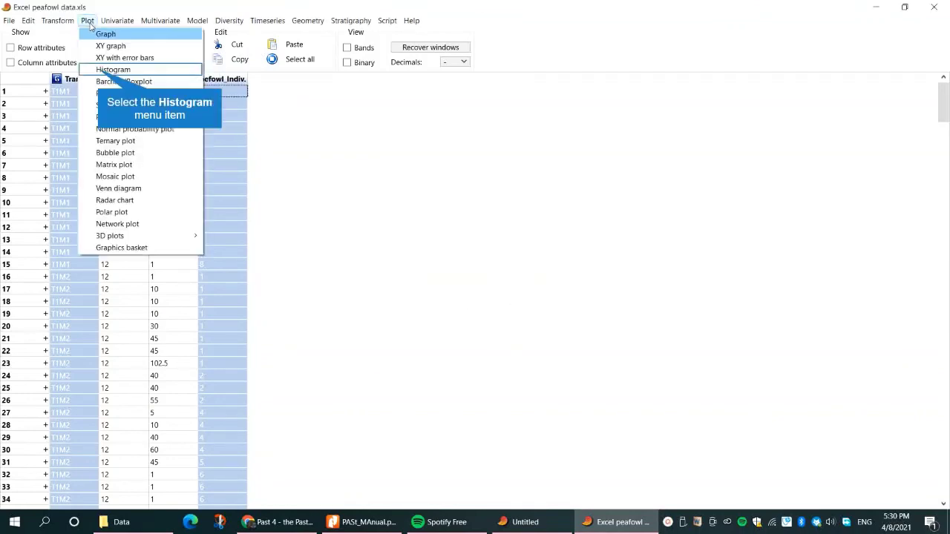
{"action": "left_click", "coordinate": [100, 72]}
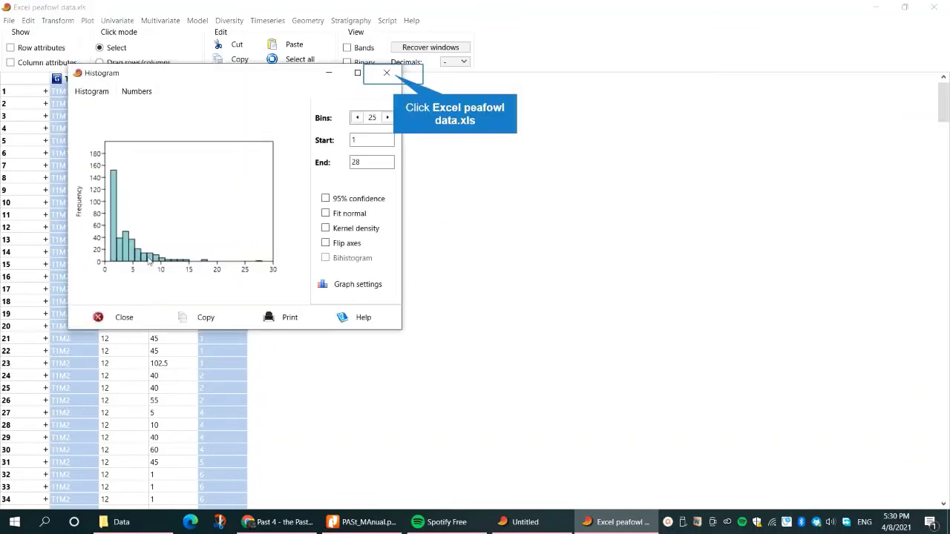
{"action": "left_click", "coordinate": [387, 73]}
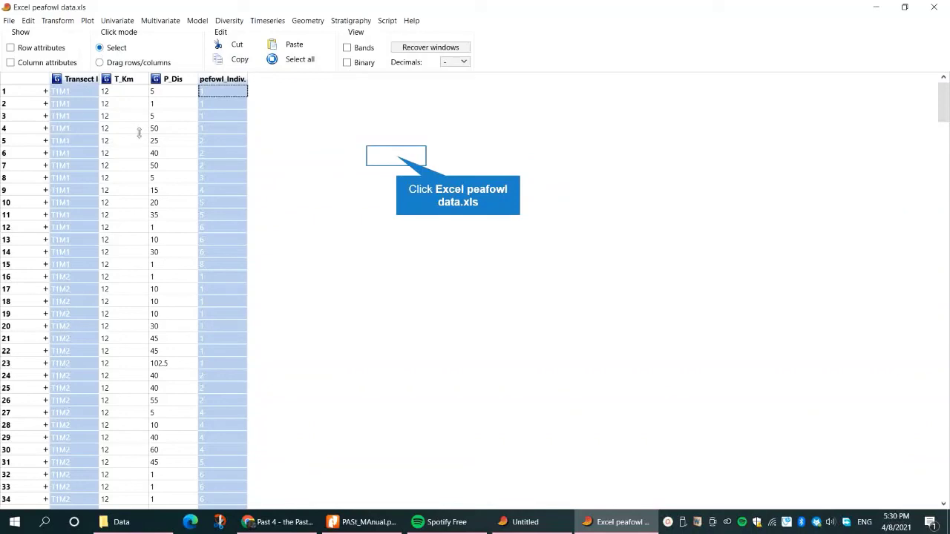
{"action": "left_click", "coordinate": [252, 126]}
{"action": "double_click", "coordinate": [383, 208]}
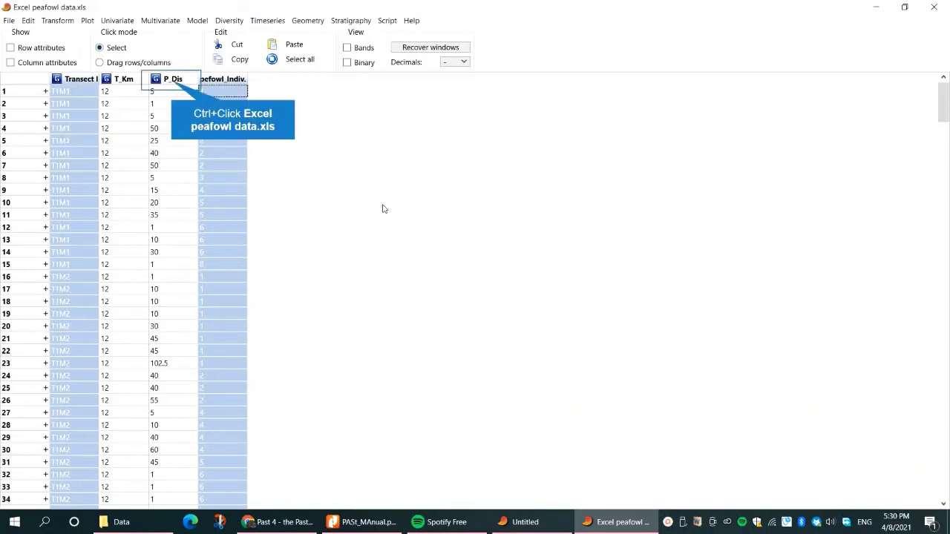
Add the P_Dis column to the selection, plot a graph in the Points style, and close it.
{"action": "left_click", "coordinate": [165, 83], "text": "ctrl"}
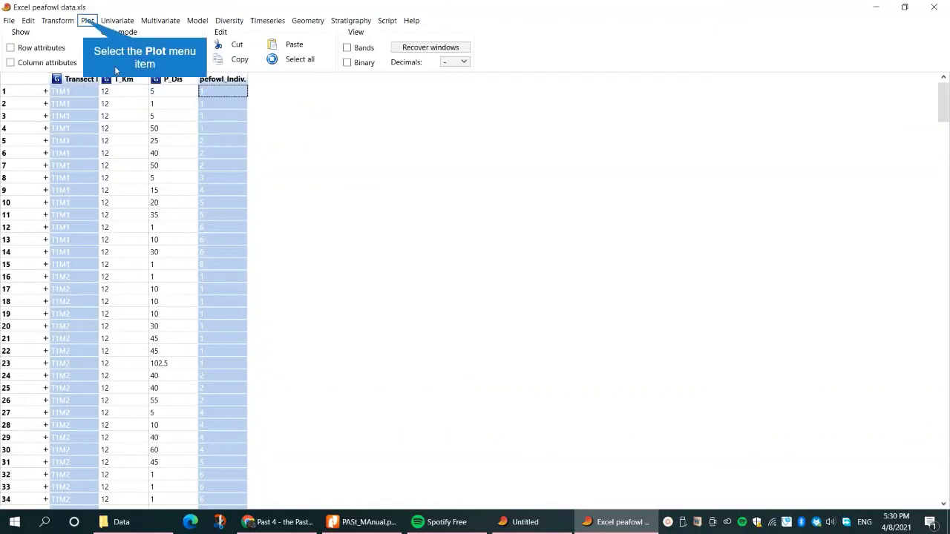
{"action": "left_click", "coordinate": [87, 21]}
{"action": "left_click", "coordinate": [90, 34]}
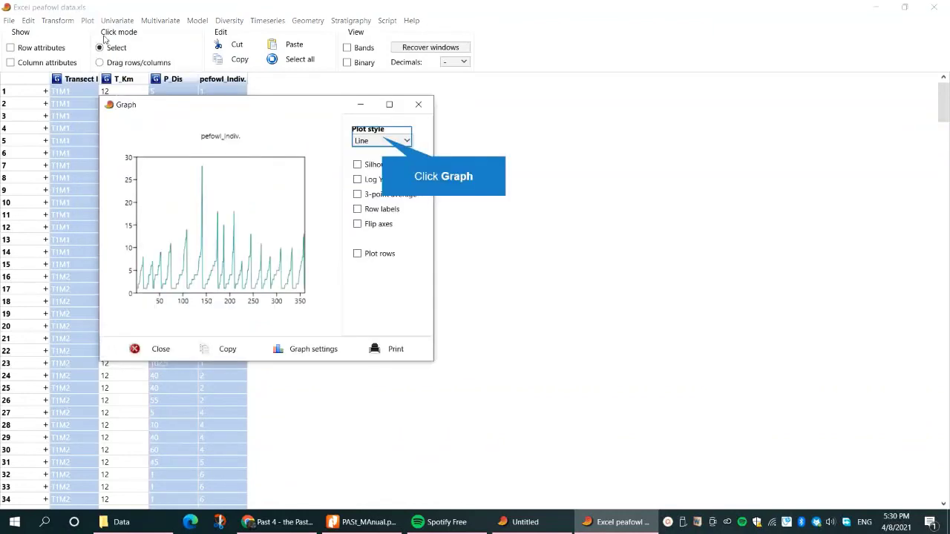
{"action": "left_click", "coordinate": [381, 140]}
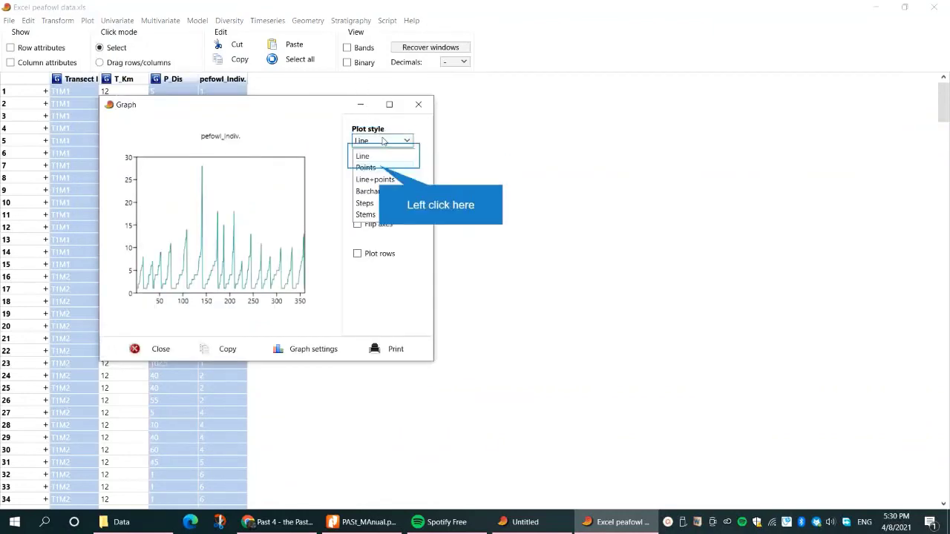
{"action": "left_click", "coordinate": [382, 163]}
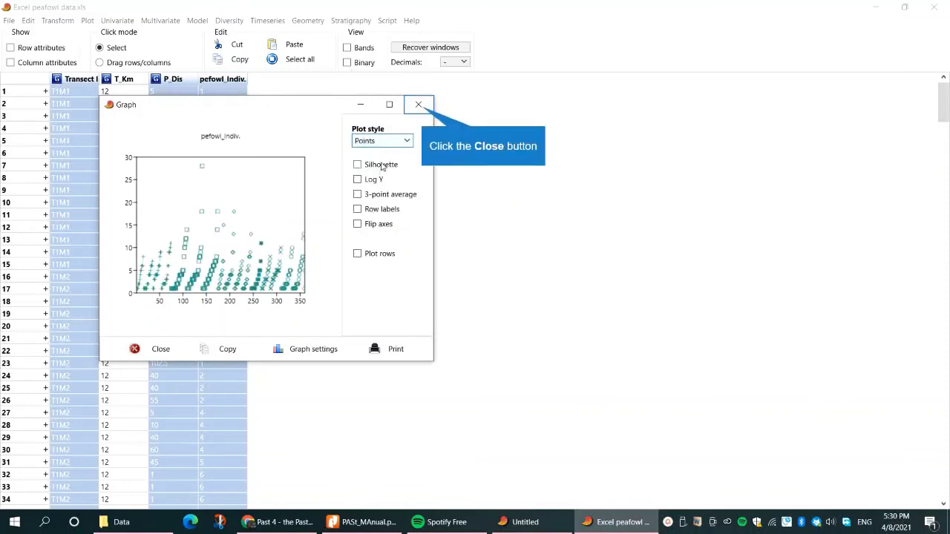
{"action": "left_click", "coordinate": [419, 105]}
Try to plot the three selected columns as an XY graph, and select the entire data sheet.
{"action": "left_click", "coordinate": [87, 21]}
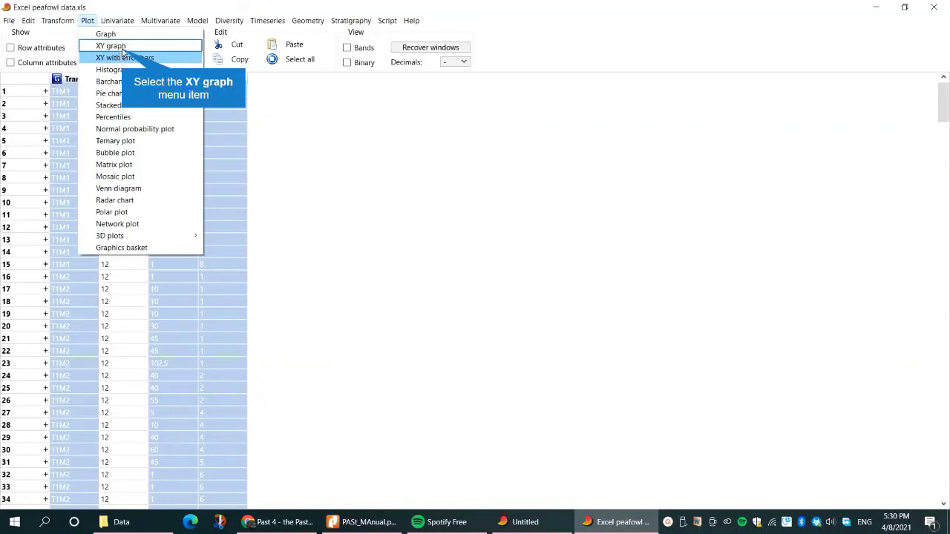
{"action": "left_click", "coordinate": [122, 49]}
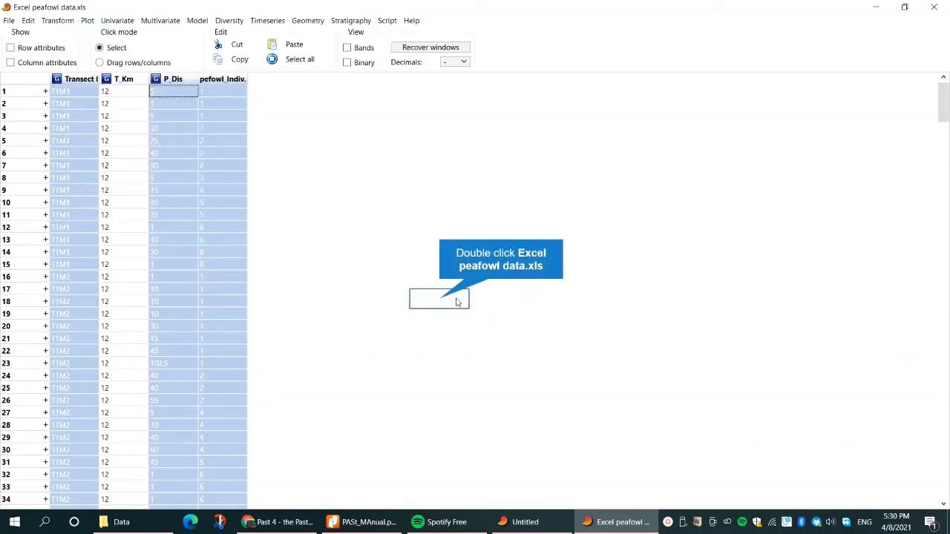
{"action": "left_click", "coordinate": [4, 74]}
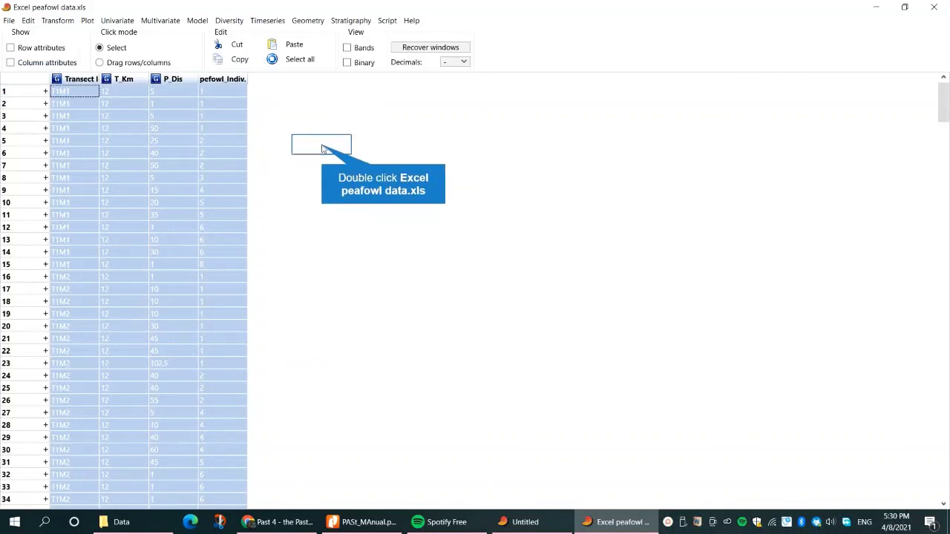